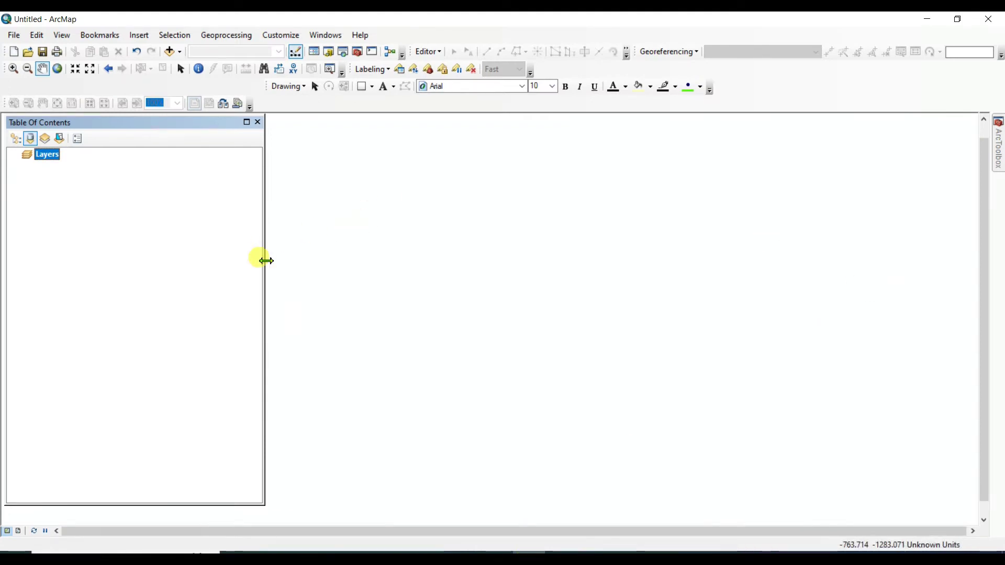
Step: Add the Sheet1$ table from the Georeferencing97.xls workbook to the map
{"action": "left_click_drag", "start_coordinate": [265, 261], "coordinate": [176, 265]}
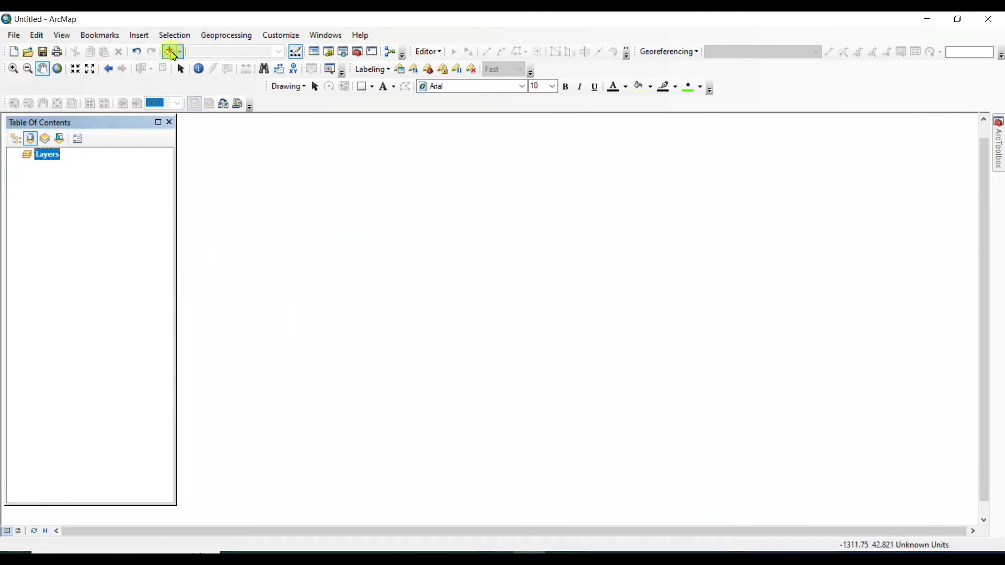
{"action": "left_click", "coordinate": [170, 51]}
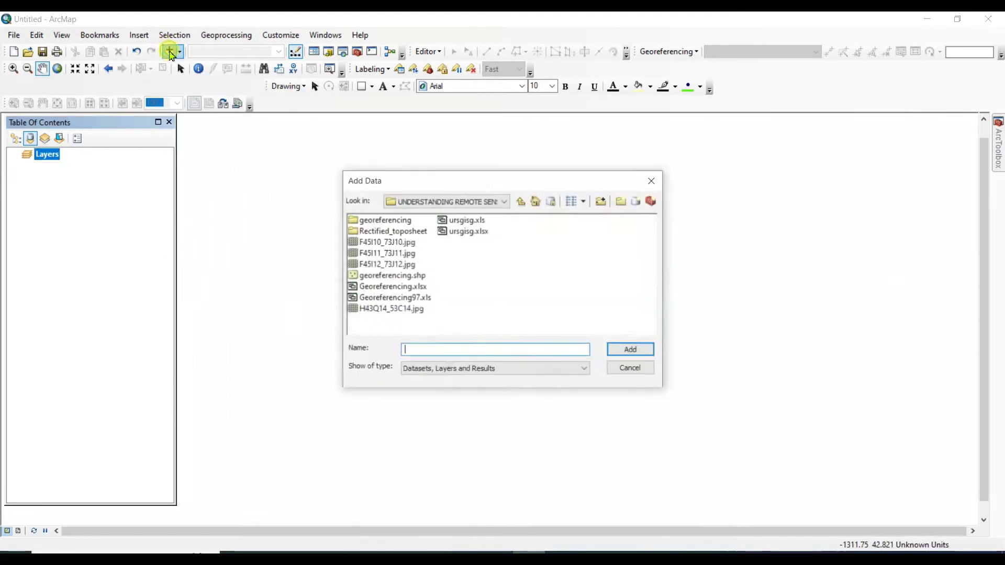
{"action": "left_click", "coordinate": [398, 302]}
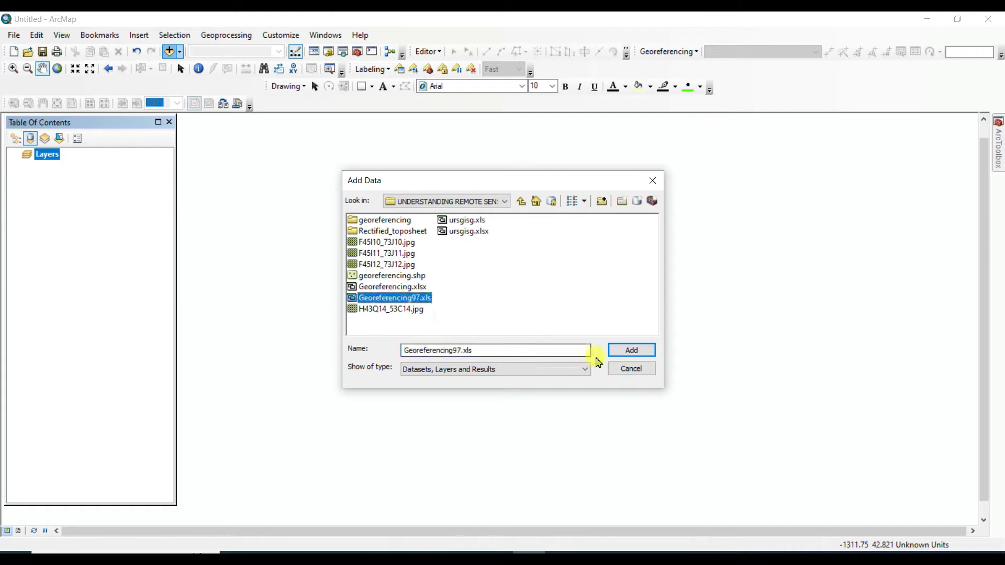
{"action": "left_click", "coordinate": [636, 352]}
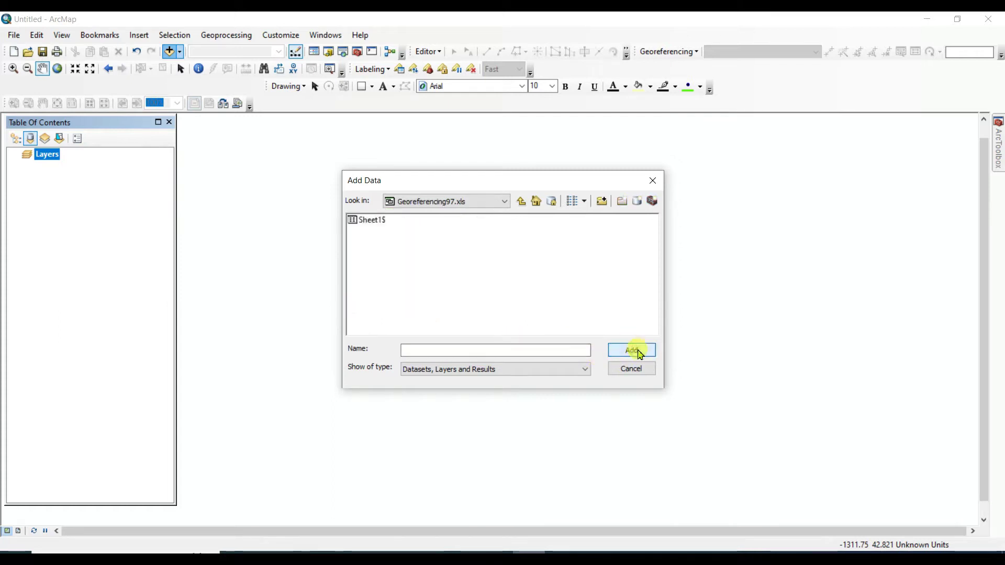
{"action": "left_click", "coordinate": [371, 221]}
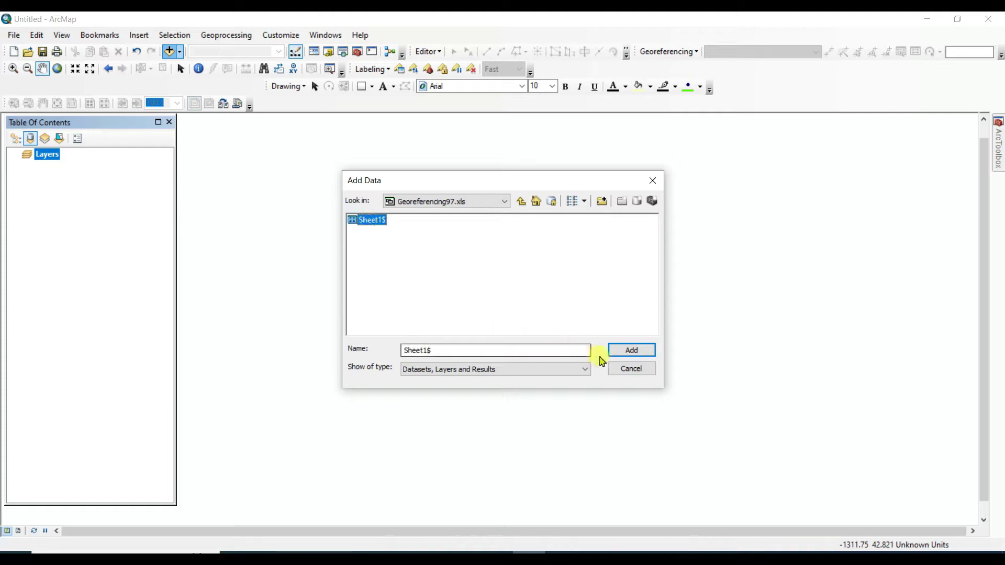
{"action": "left_click", "coordinate": [632, 350]}
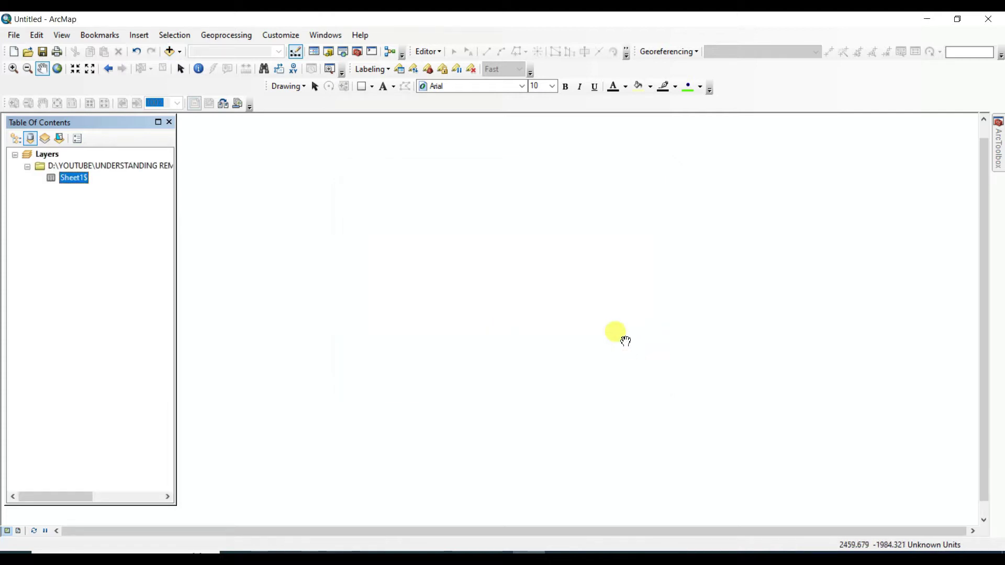
Step: Set the Layers data frame's coordinate system to GCS_WGS_1984 from the favorites
{"action": "left_click", "coordinate": [47, 156]}
{"action": "right_click", "coordinate": [47, 156]}
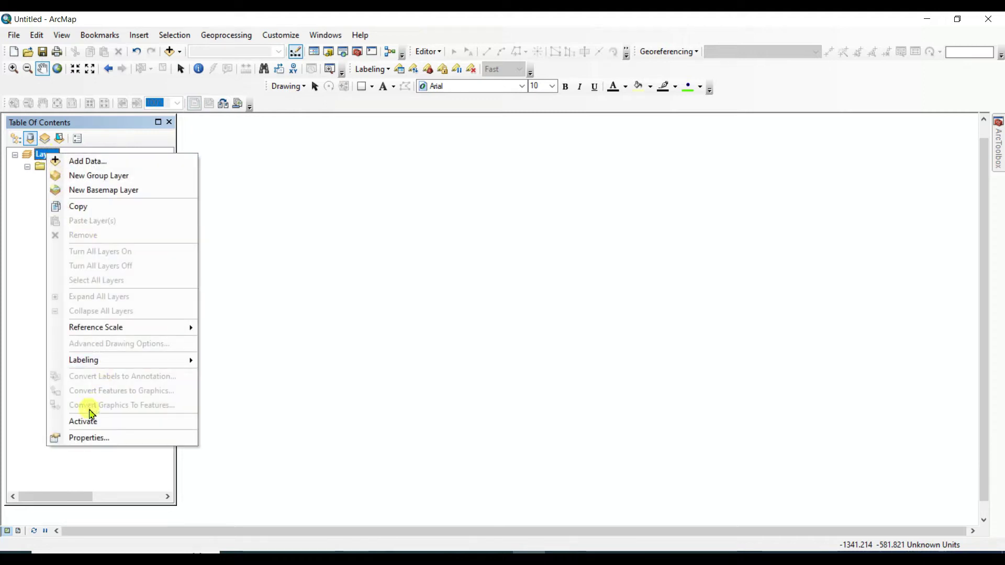
{"action": "left_click", "coordinate": [79, 438]}
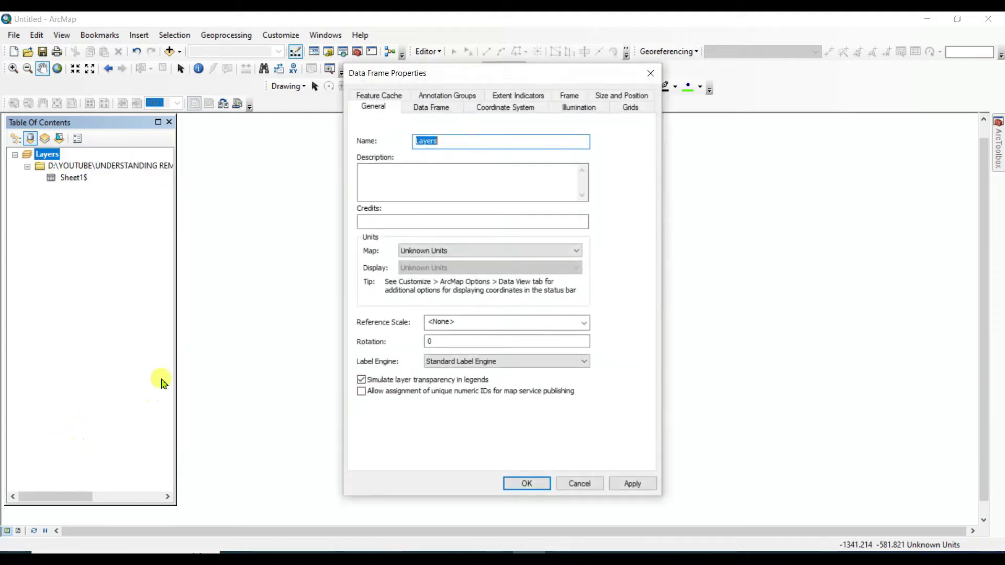
{"action": "left_click", "coordinate": [514, 107]}
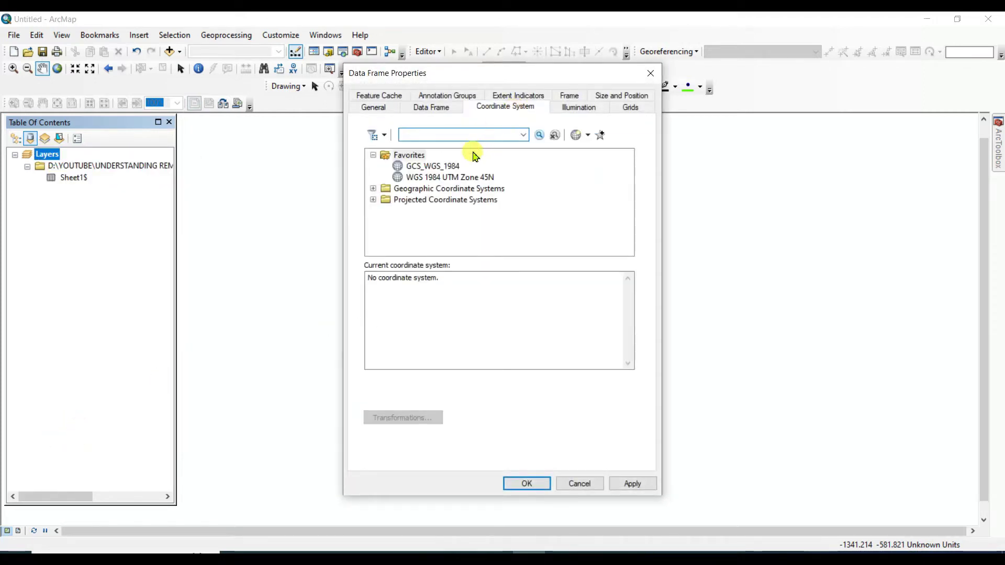
{"action": "left_click", "coordinate": [432, 165]}
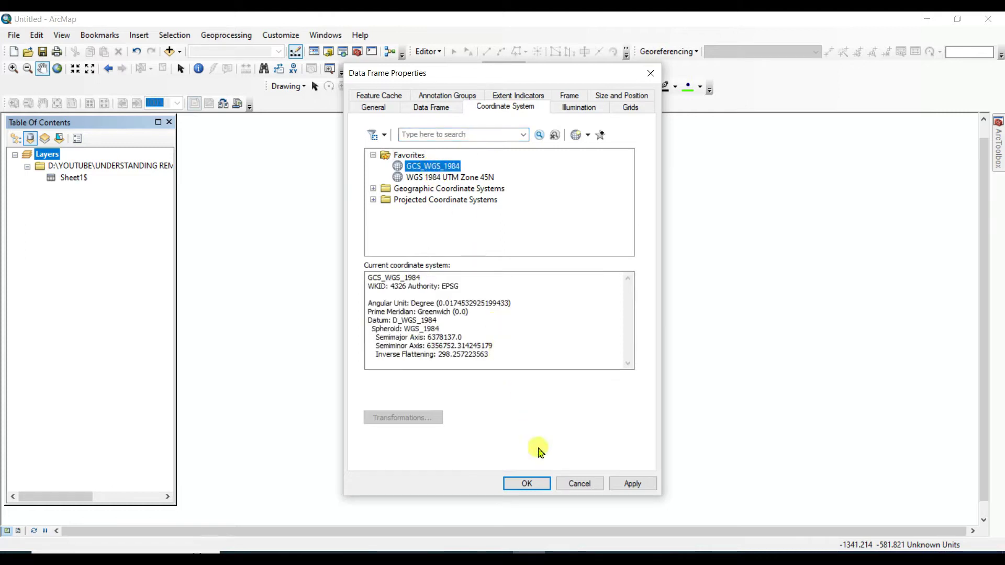
{"action": "left_click", "coordinate": [530, 482]}
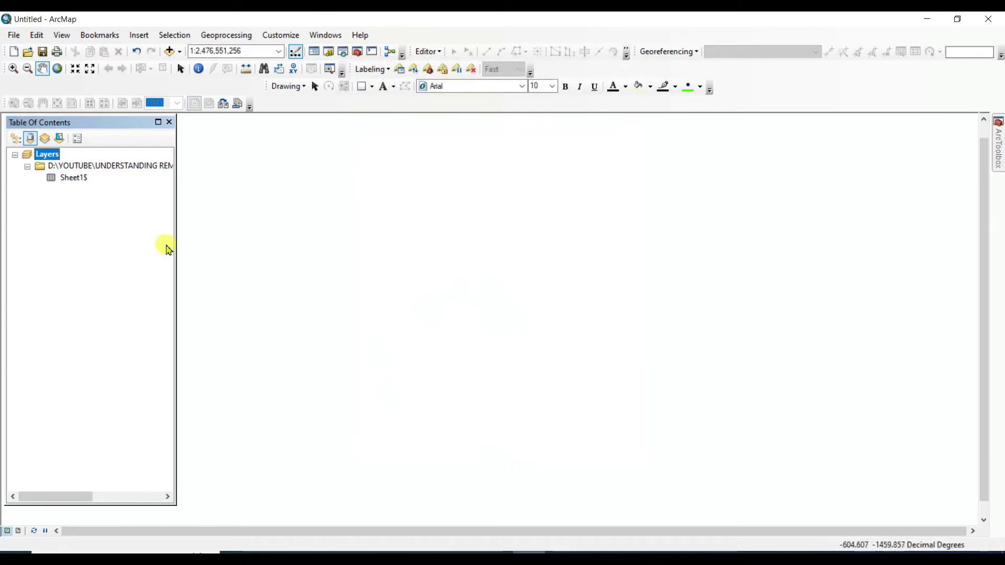
Step: Set the data frame's display units to Degrees Minutes Seconds
{"action": "right_click", "coordinate": [46, 154]}
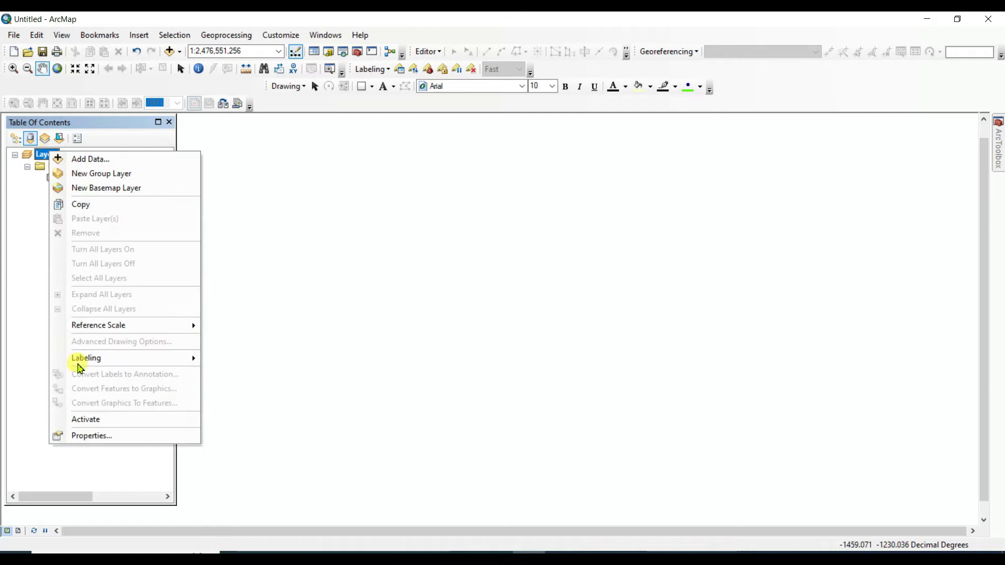
{"action": "left_click", "coordinate": [93, 437]}
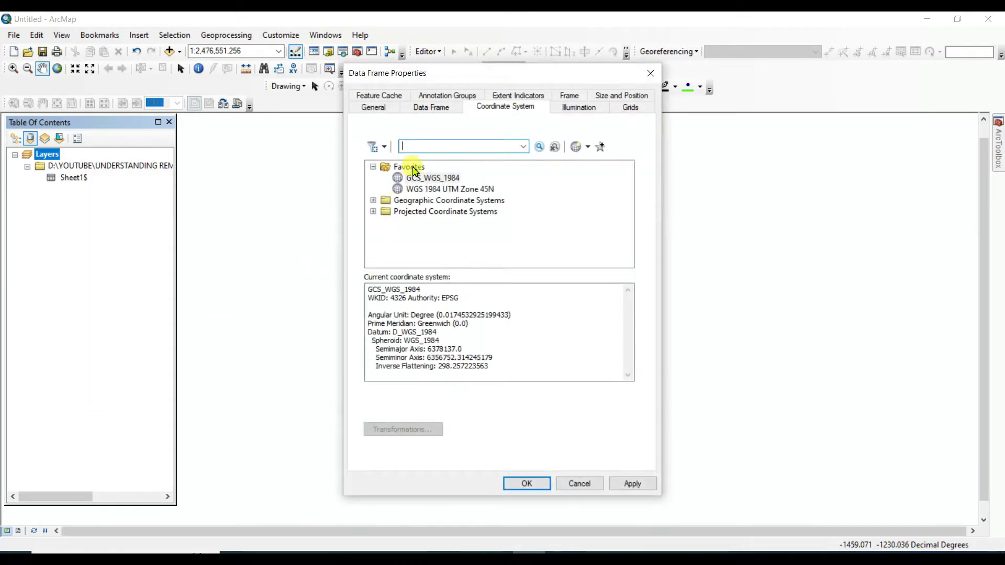
{"action": "left_click", "coordinate": [372, 106]}
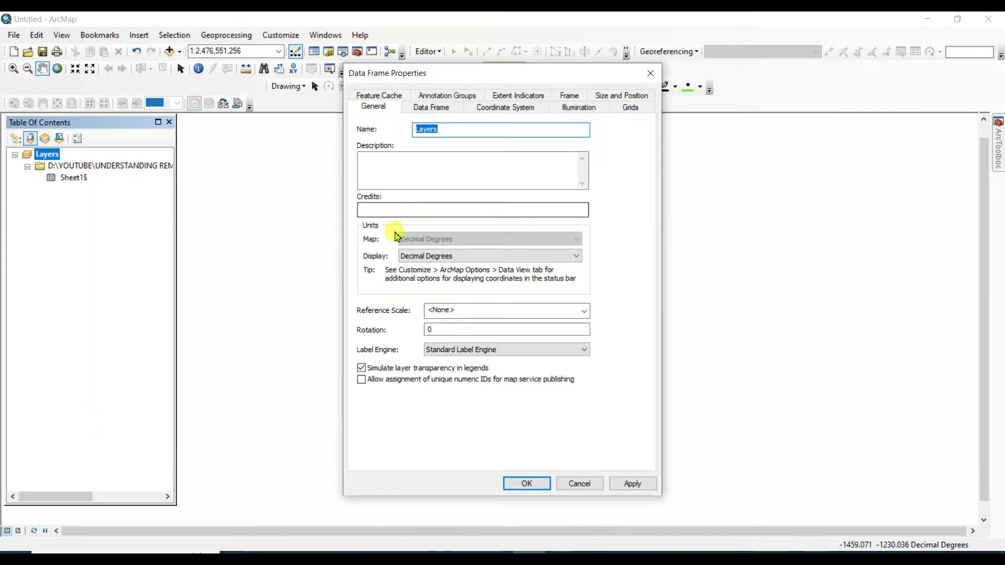
{"action": "left_click", "coordinate": [433, 258]}
{"action": "left_click", "coordinate": [431, 374]}
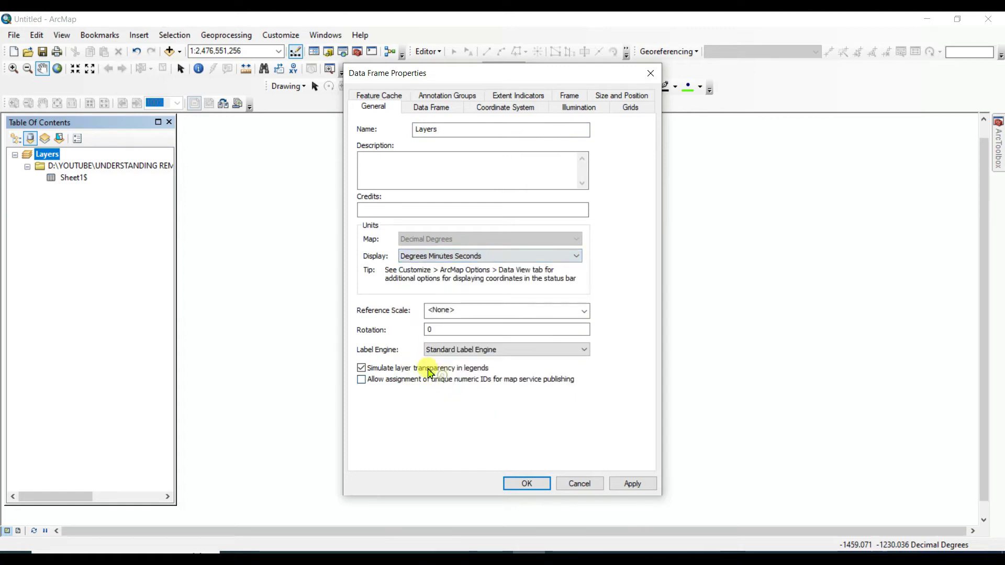
{"action": "left_click", "coordinate": [528, 483]}
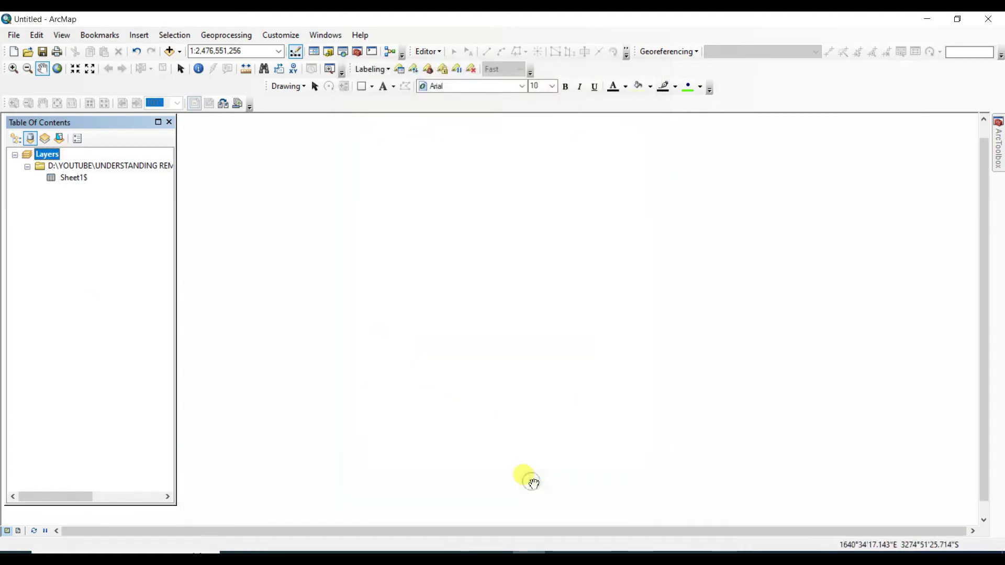
Step: Display the Sheet1$ table as XY points, with Longitude as the X field, Latitude as the Y field and GCS_WGS_1984 coordinates
{"action": "left_click", "coordinate": [67, 180]}
{"action": "right_click", "coordinate": [77, 178]}
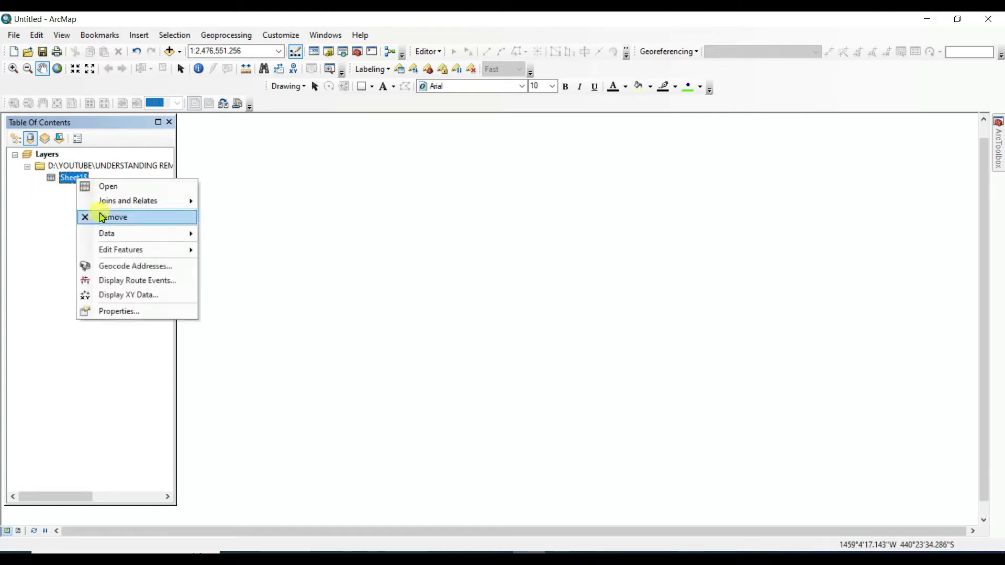
{"action": "left_click", "coordinate": [118, 296]}
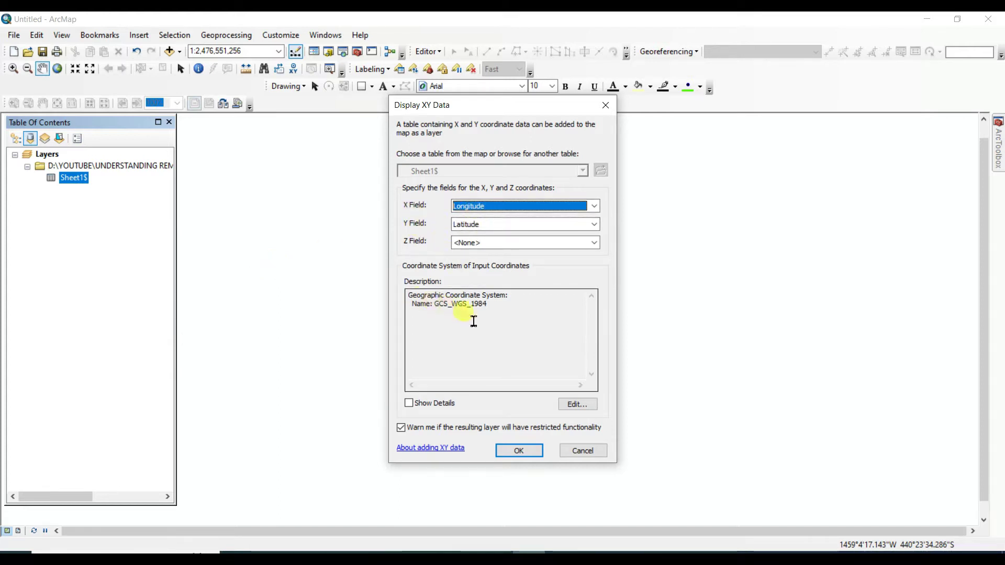
{"action": "left_click", "coordinate": [521, 450]}
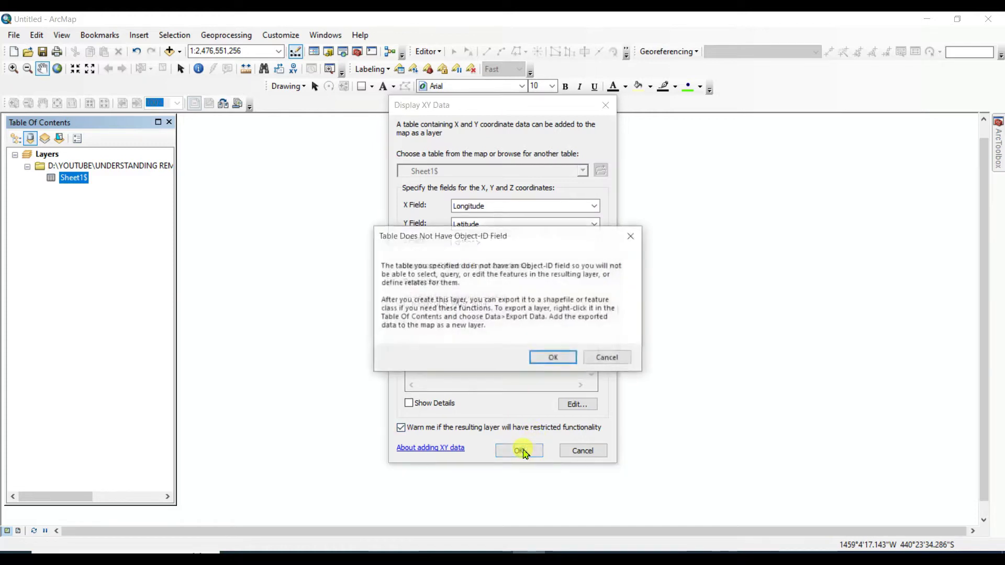
{"action": "left_click", "coordinate": [564, 363]}
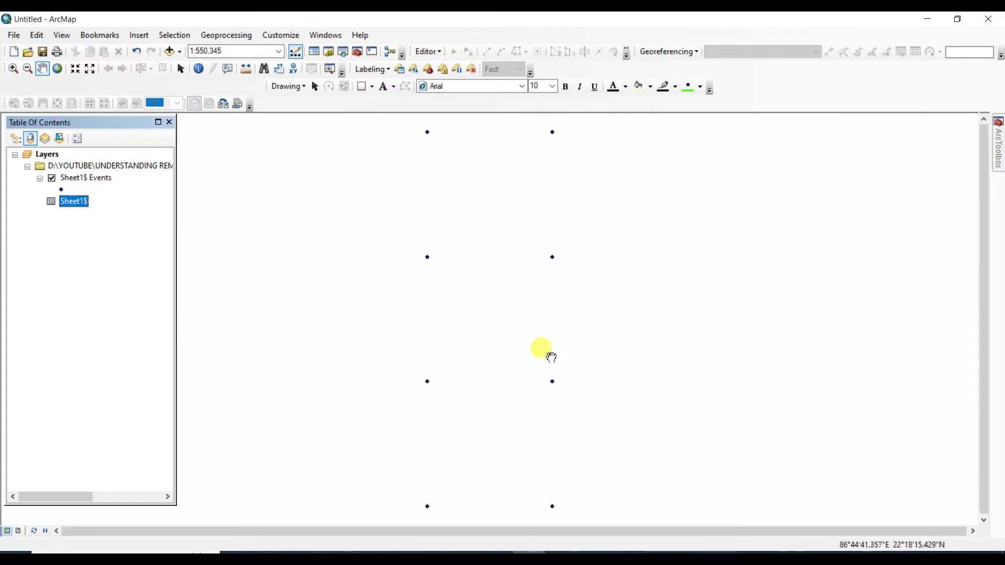
Step: Add the toposheet images F45I10_73J10.jpg and F45I11_73J11.jpg from the parent folder to the map together
{"action": "left_click_drag", "start_coordinate": [519, 264], "coordinate": [498, 265]}
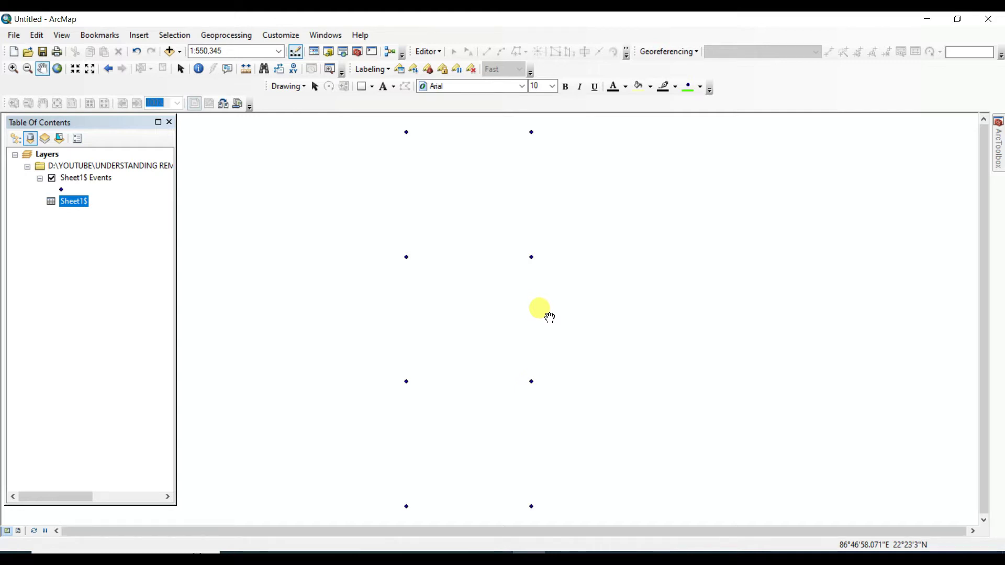
{"action": "left_click", "coordinate": [170, 51]}
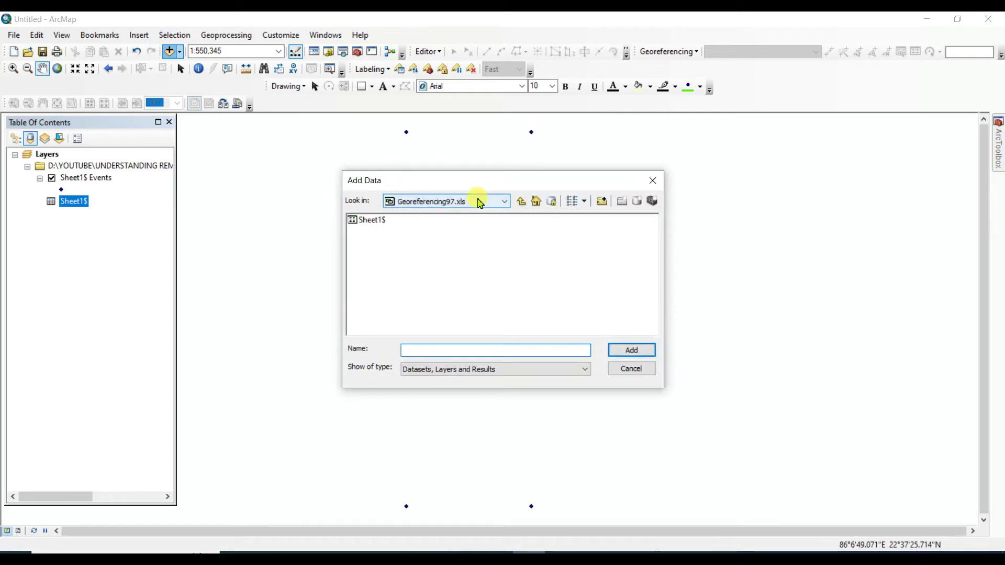
{"action": "left_click", "coordinate": [522, 202]}
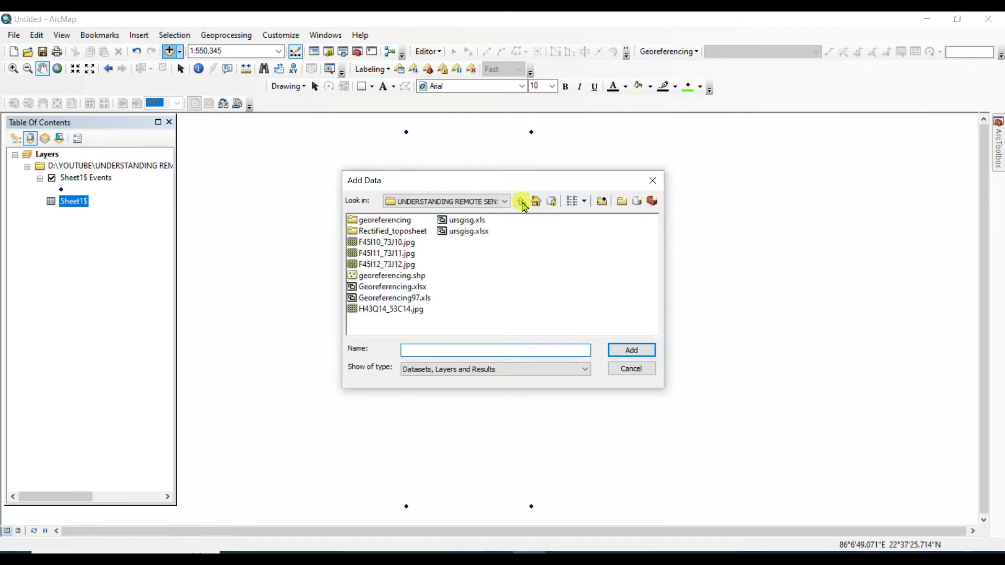
{"action": "left_click", "coordinate": [403, 243]}
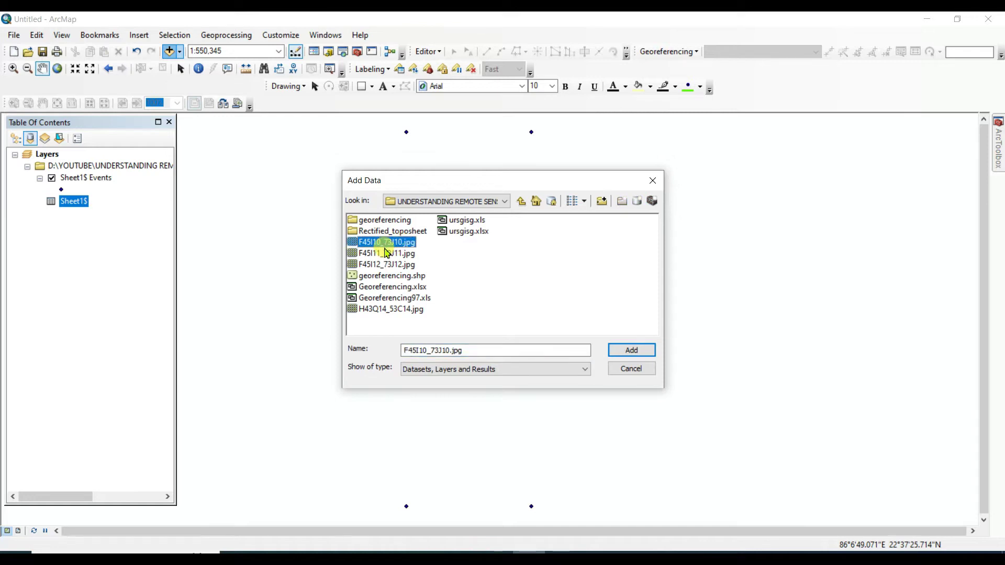
{"action": "left_click", "coordinate": [394, 254], "text": "shift"}
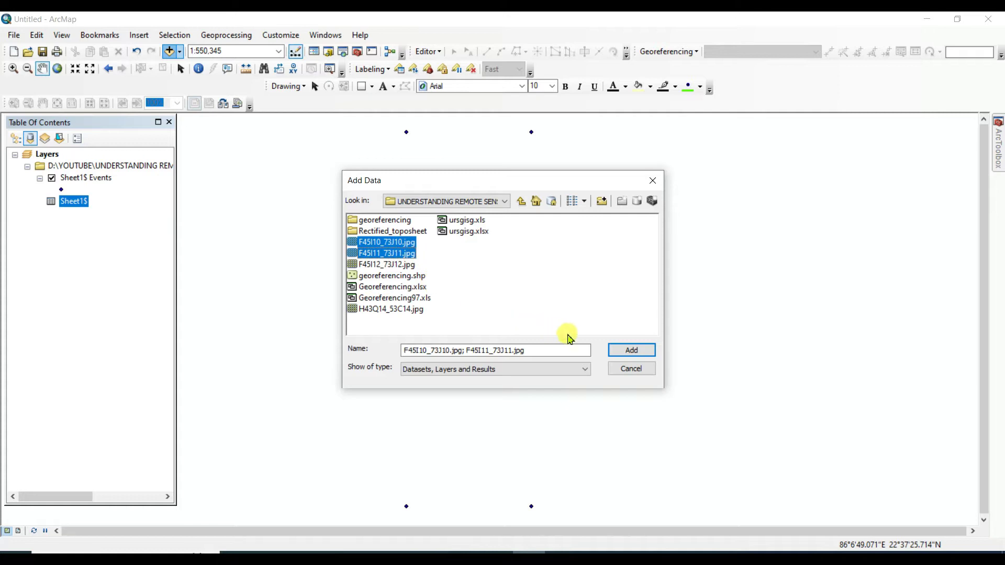
{"action": "left_click", "coordinate": [623, 354]}
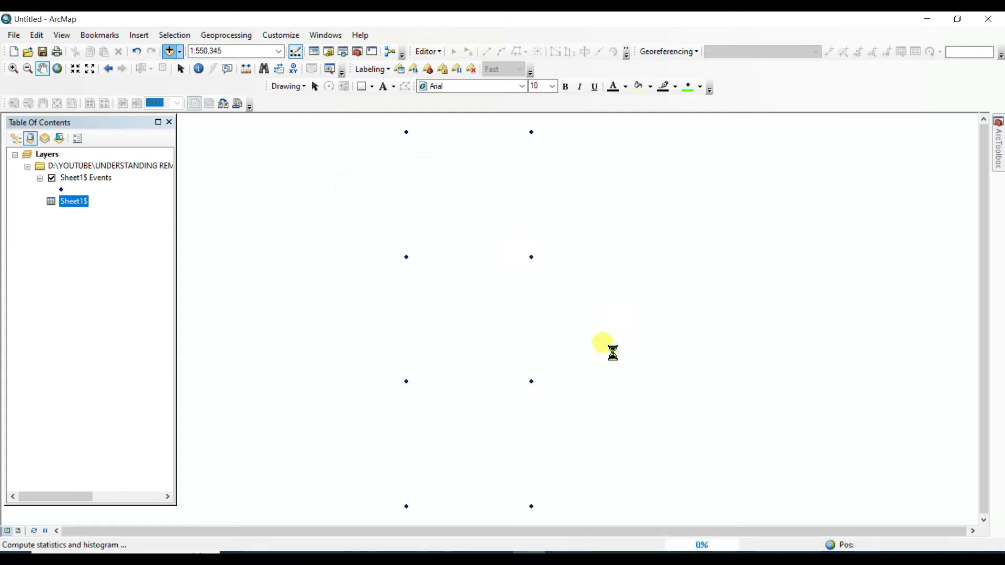
{"action": "left_click", "coordinate": [595, 351]}
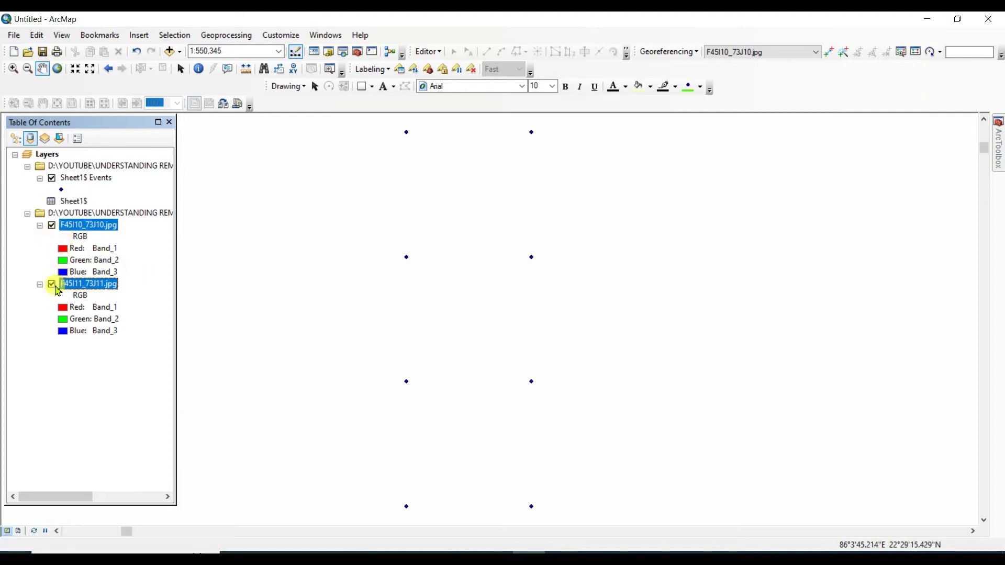
Step: Hide the F45I11_73J11.jpg layer and zoom the map to the extent of F45I10_73J10.jpg
{"action": "left_click", "coordinate": [52, 285]}
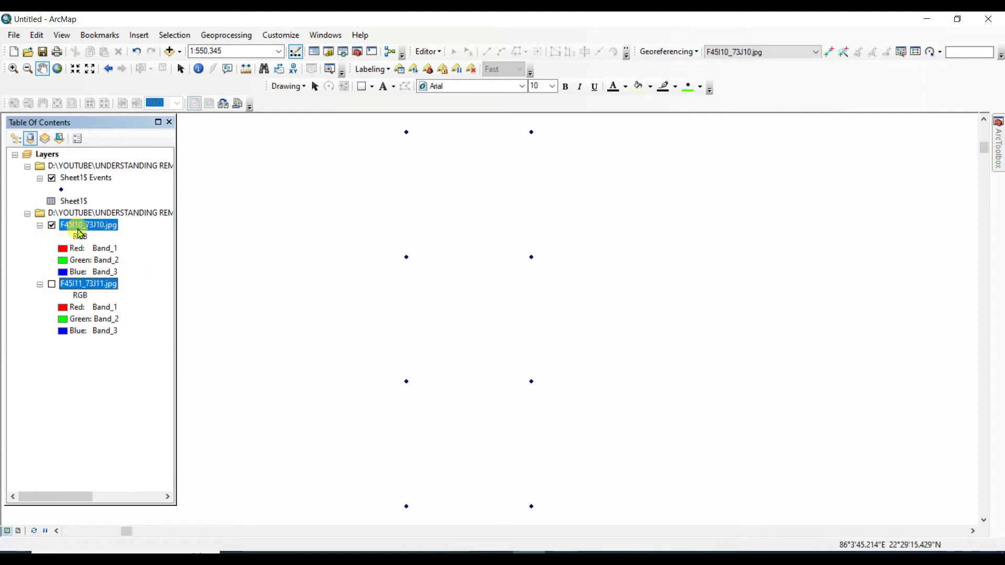
{"action": "right_click", "coordinate": [114, 229]}
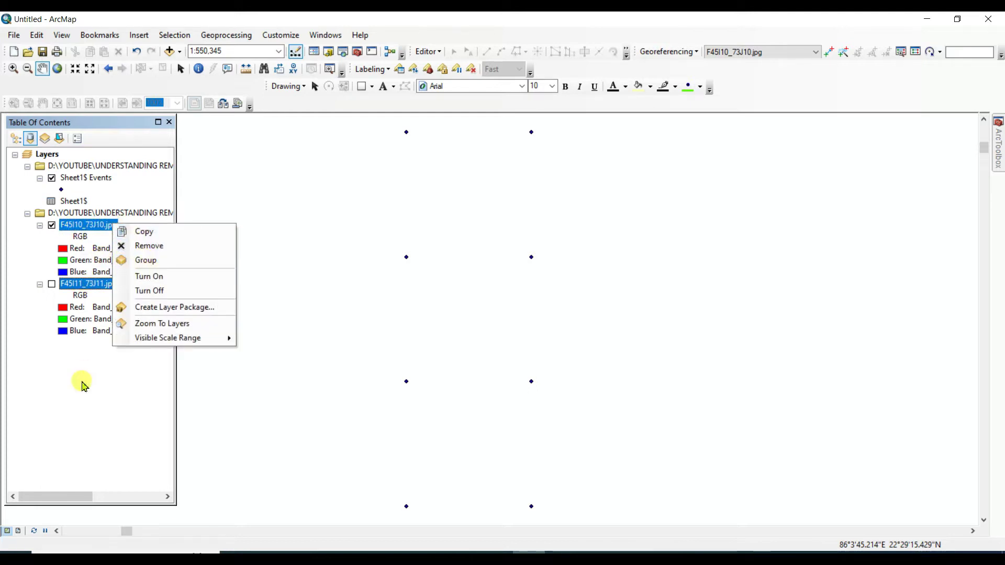
{"action": "left_click", "coordinate": [81, 380]}
{"action": "left_click", "coordinate": [86, 229]}
{"action": "right_click", "coordinate": [86, 228]}
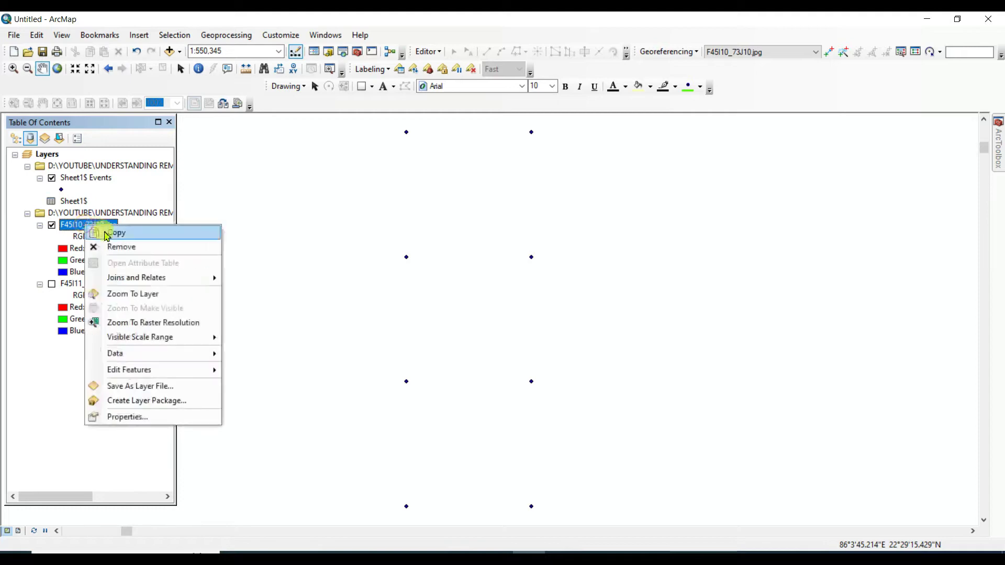
{"action": "left_click", "coordinate": [128, 297]}
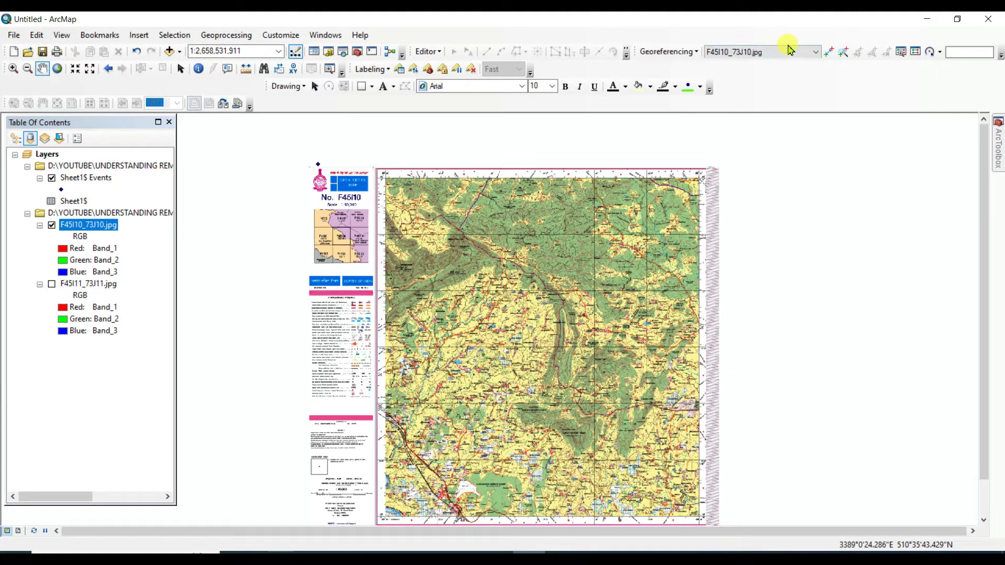
{"action": "left_click", "coordinate": [816, 52]}
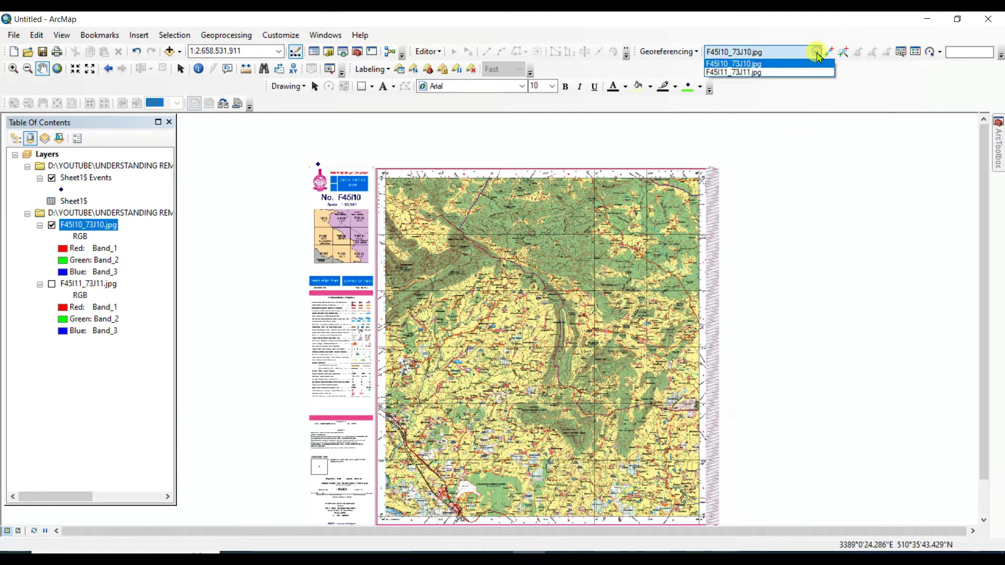
{"action": "left_click", "coordinate": [746, 65]}
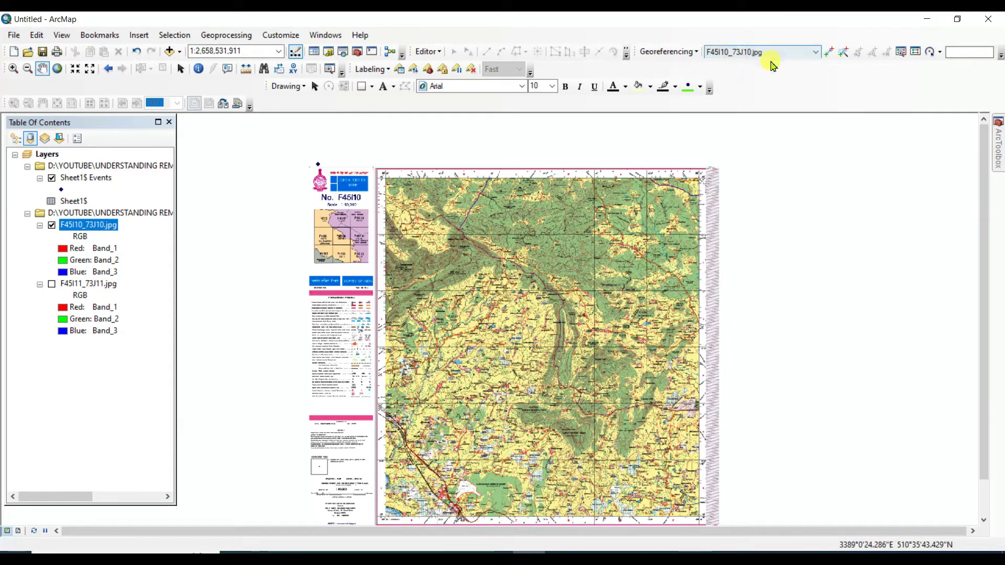
{"action": "left_click", "coordinate": [830, 54]}
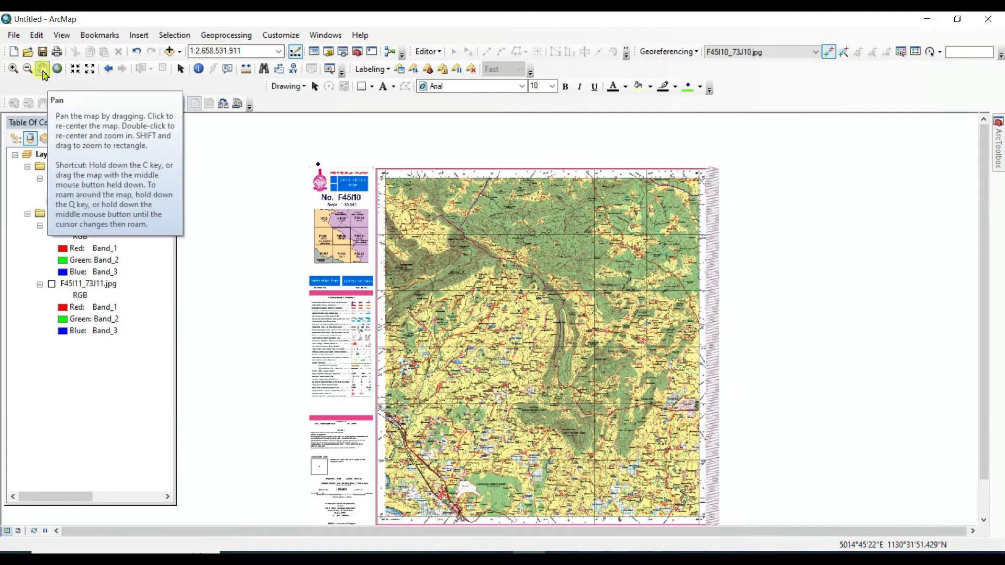
{"action": "left_click", "coordinate": [13, 69]}
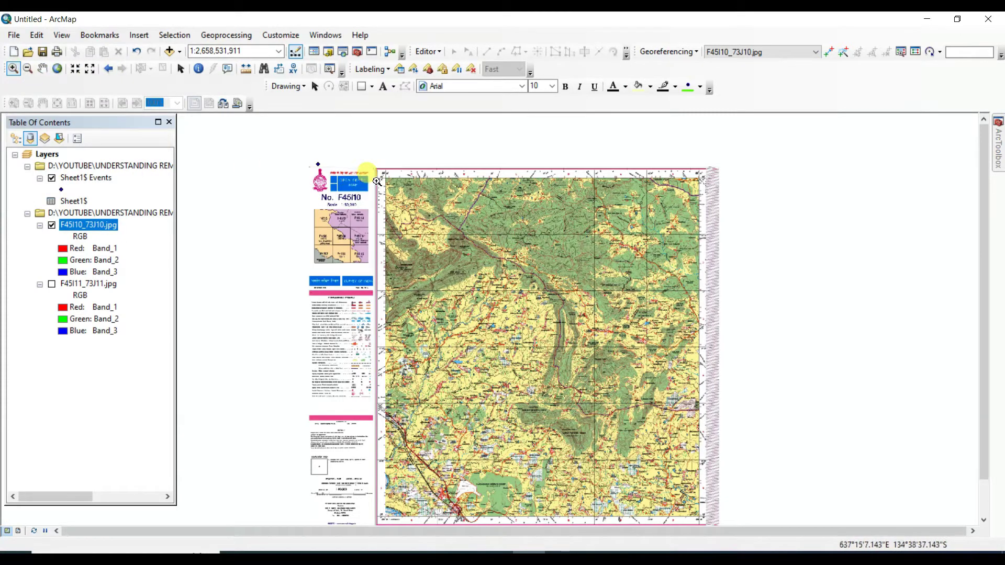
Step: Export all features of Sheet1$ Events to the shapefile georeferencing1 using the layer's source coordinate system, and add it to the map
{"action": "left_click", "coordinate": [92, 181]}
{"action": "right_click", "coordinate": [88, 181]}
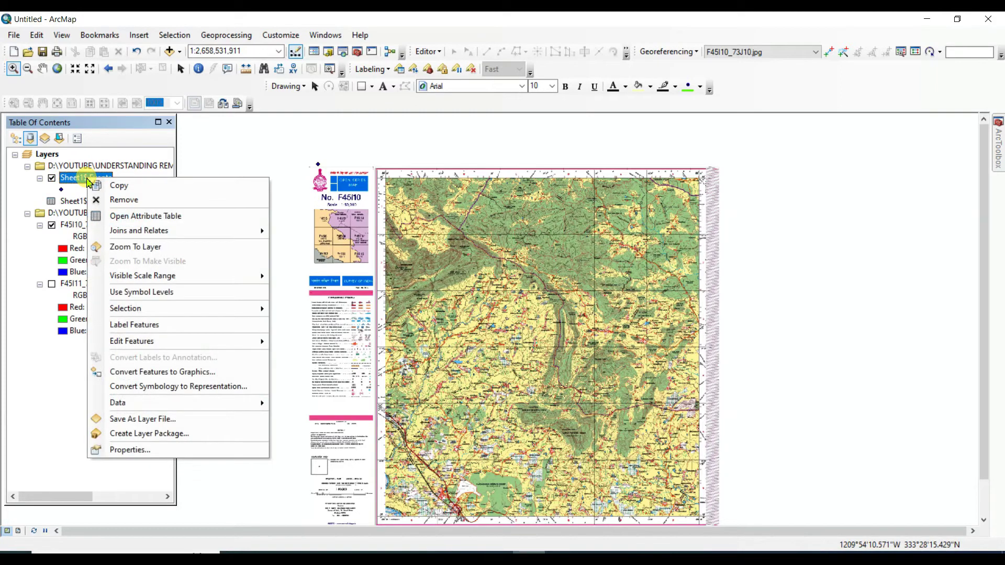
{"action": "mouse_move", "coordinate": [126, 237]}
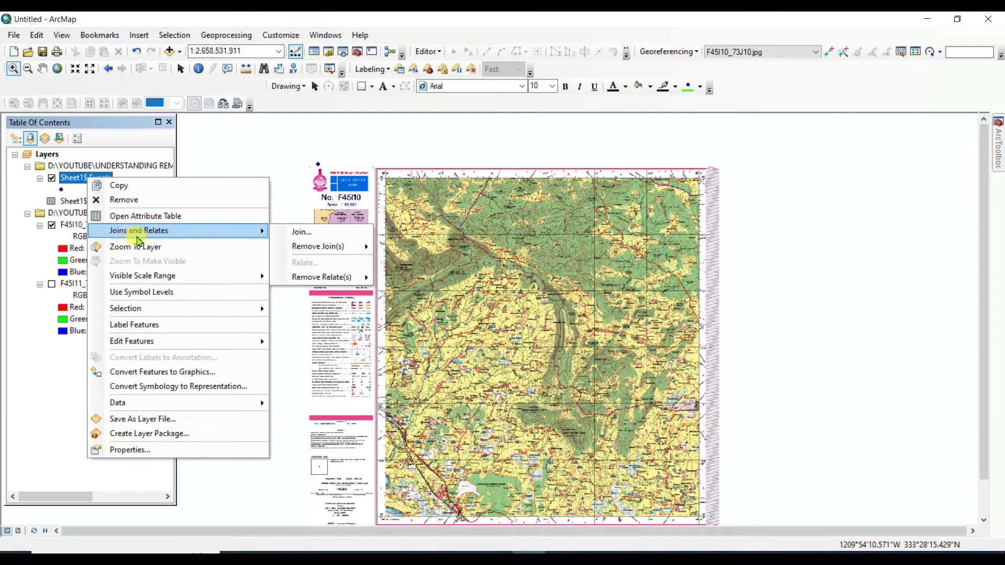
{"action": "mouse_move", "coordinate": [123, 409]}
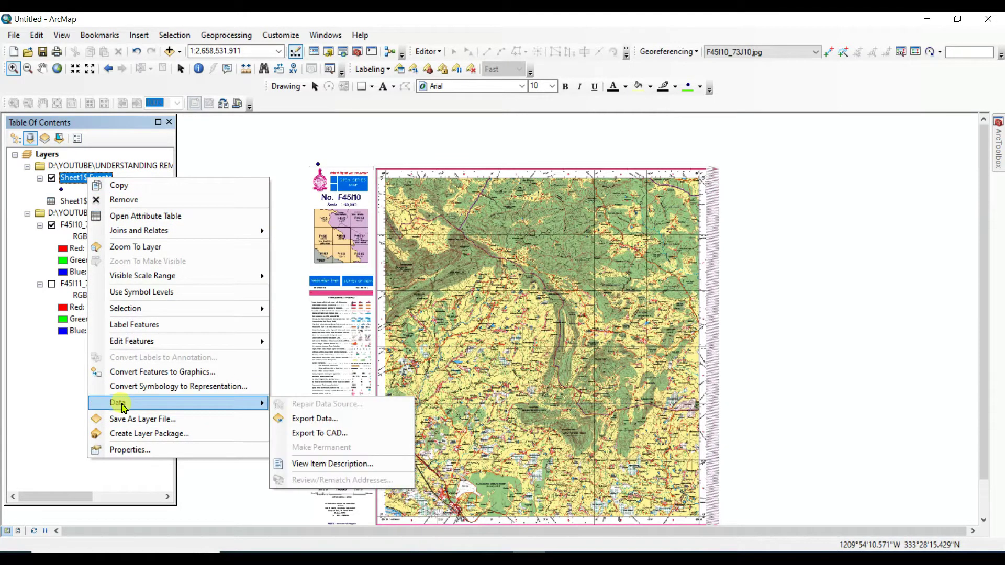
{"action": "left_click", "coordinate": [319, 418]}
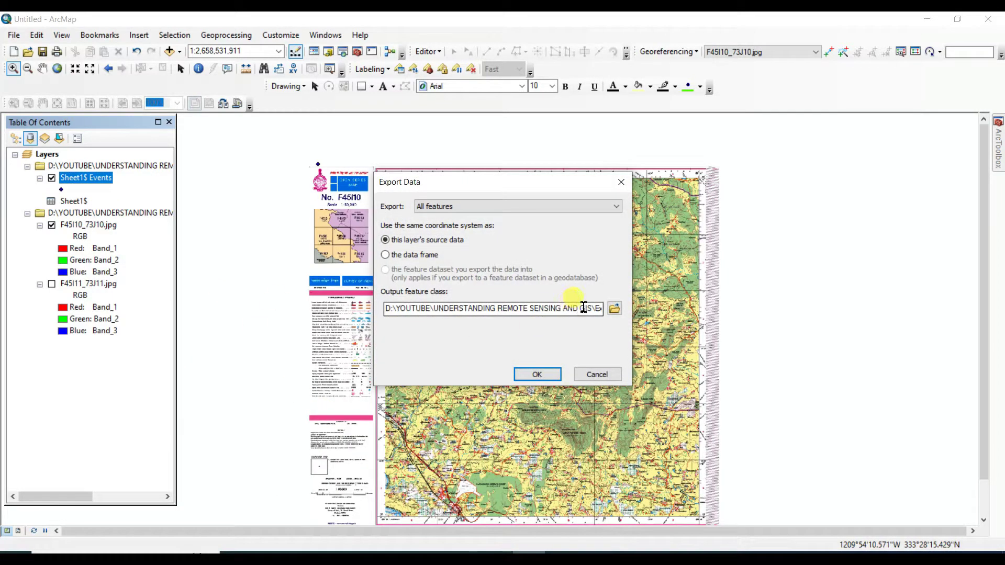
{"action": "left_click", "coordinate": [615, 309]}
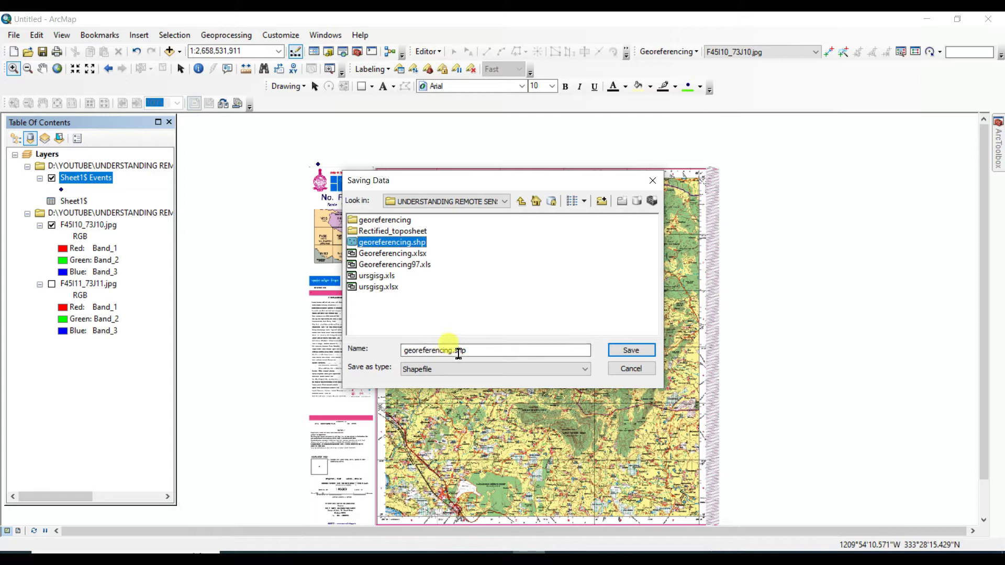
{"action": "left_click", "coordinate": [454, 352]}
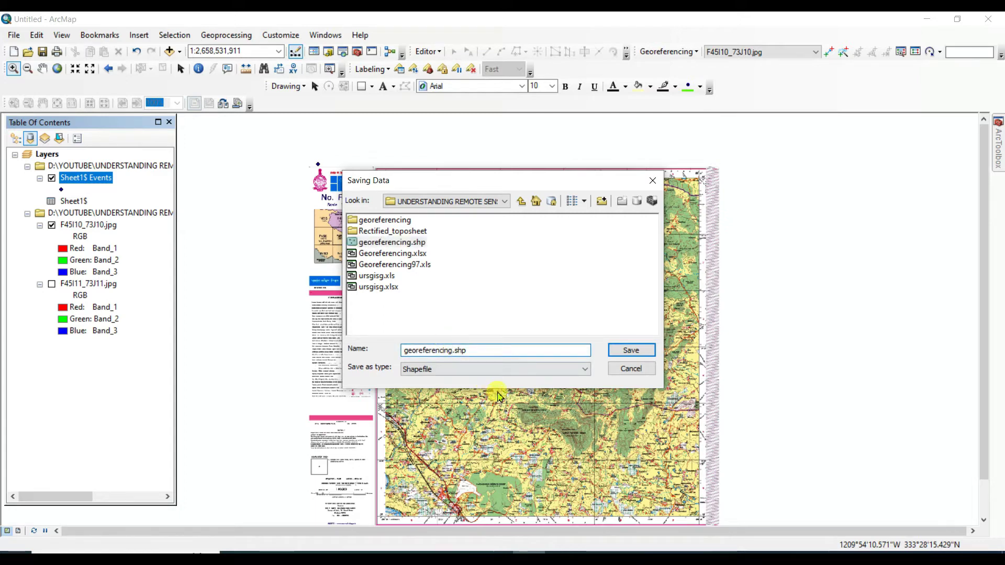
{"action": "left_click", "coordinate": [638, 353]}
{"action": "left_click", "coordinate": [537, 375]}
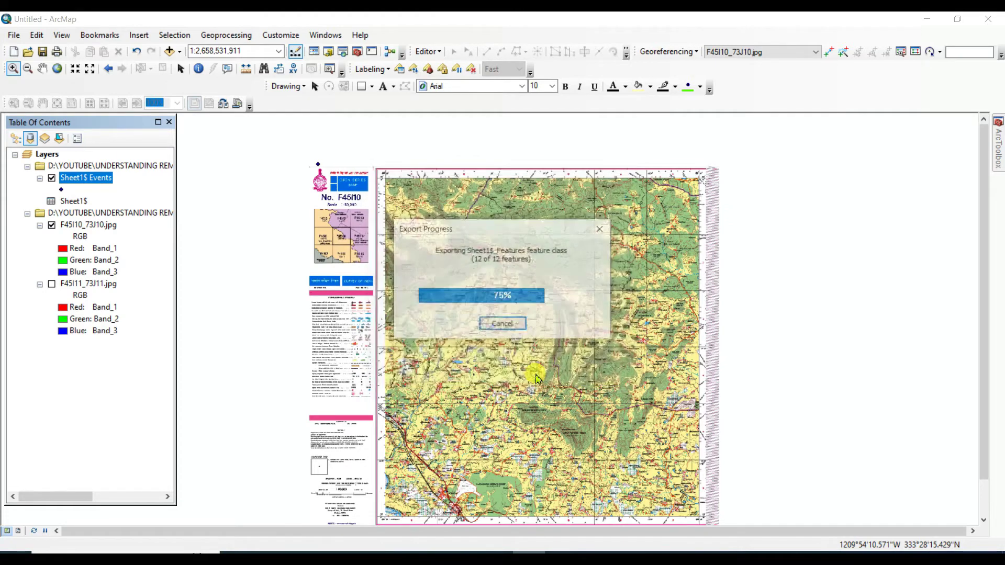
{"action": "left_click", "coordinate": [553, 334]}
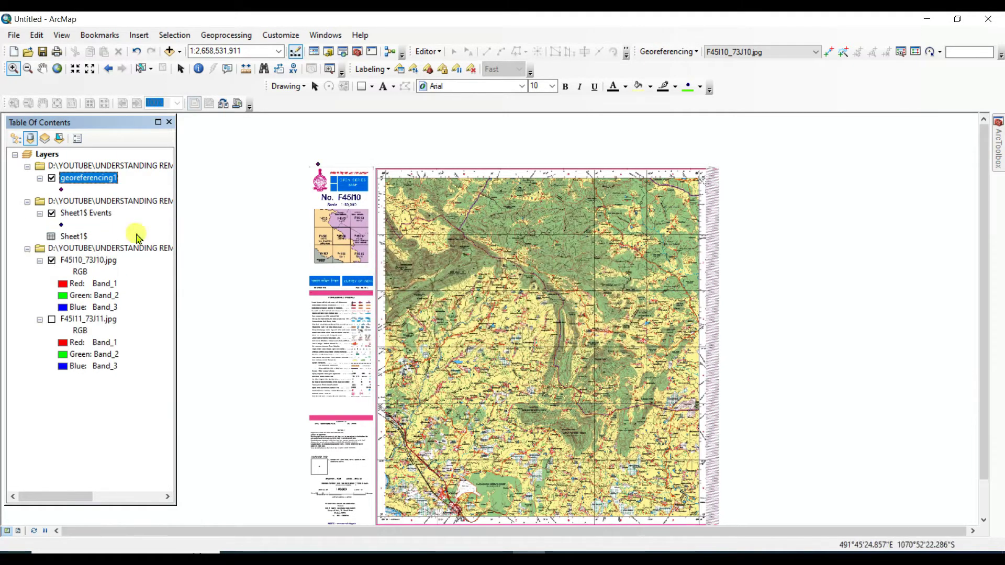
Step: Remove the Sheet1$ Events layer and label the georeferencing1 points with their latitude and longitude
{"action": "right_click", "coordinate": [84, 214]}
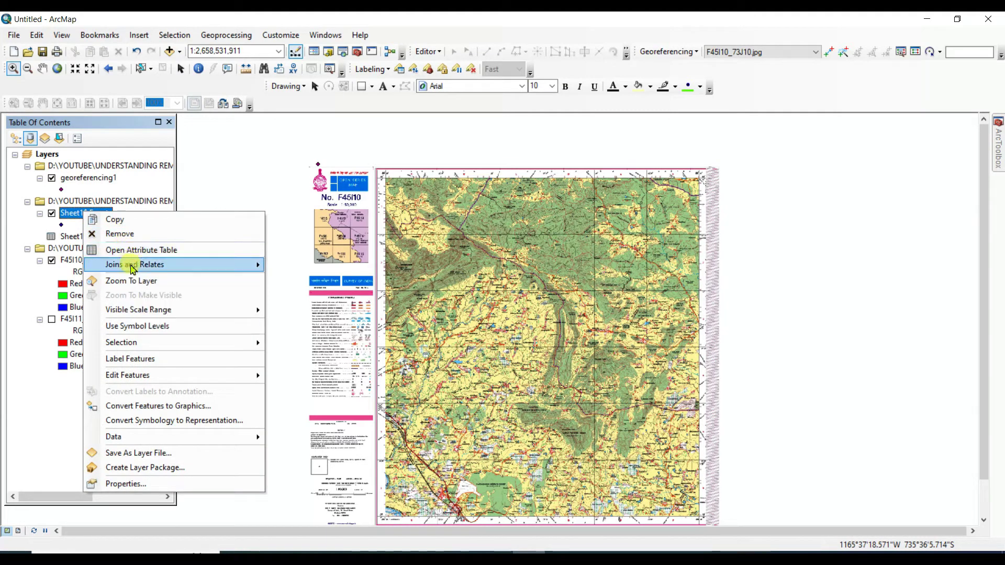
{"action": "left_click", "coordinate": [116, 234]}
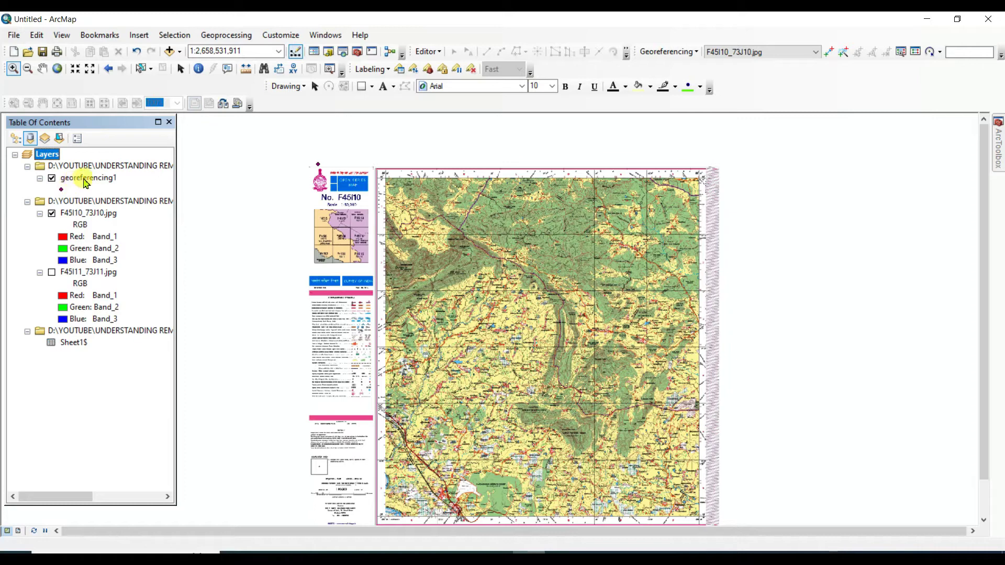
{"action": "right_click", "coordinate": [88, 181]}
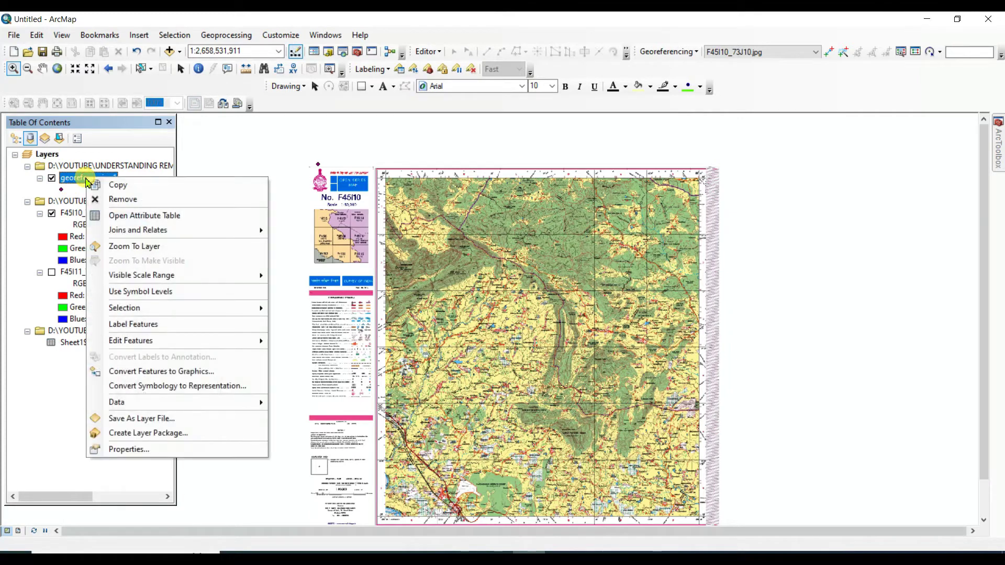
{"action": "left_click", "coordinate": [103, 327]}
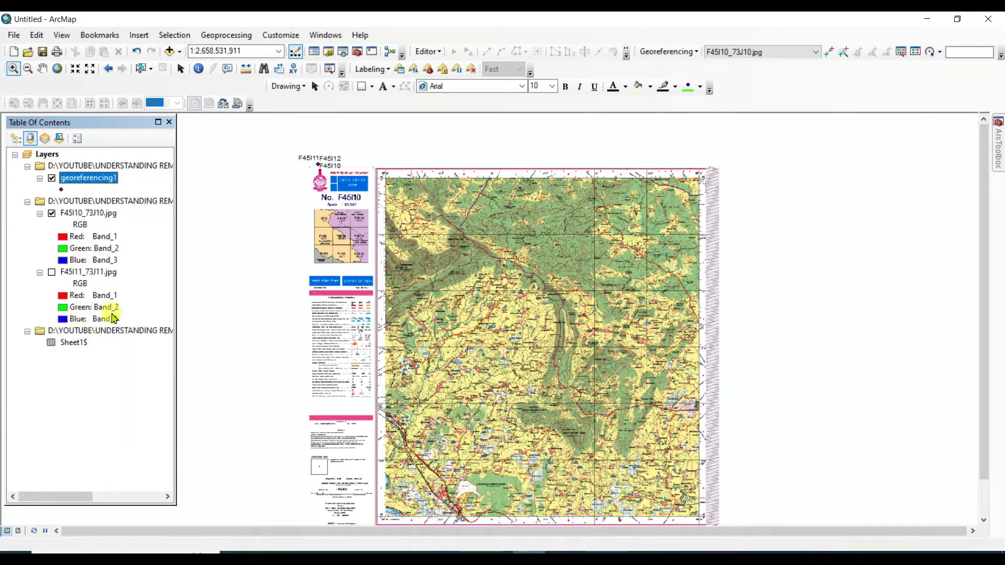
{"action": "right_click", "coordinate": [88, 179]}
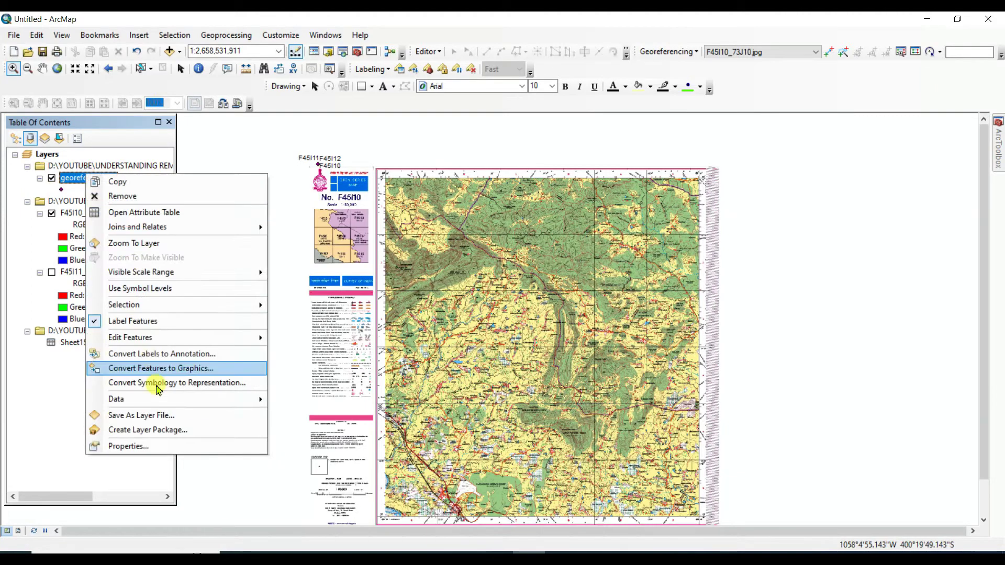
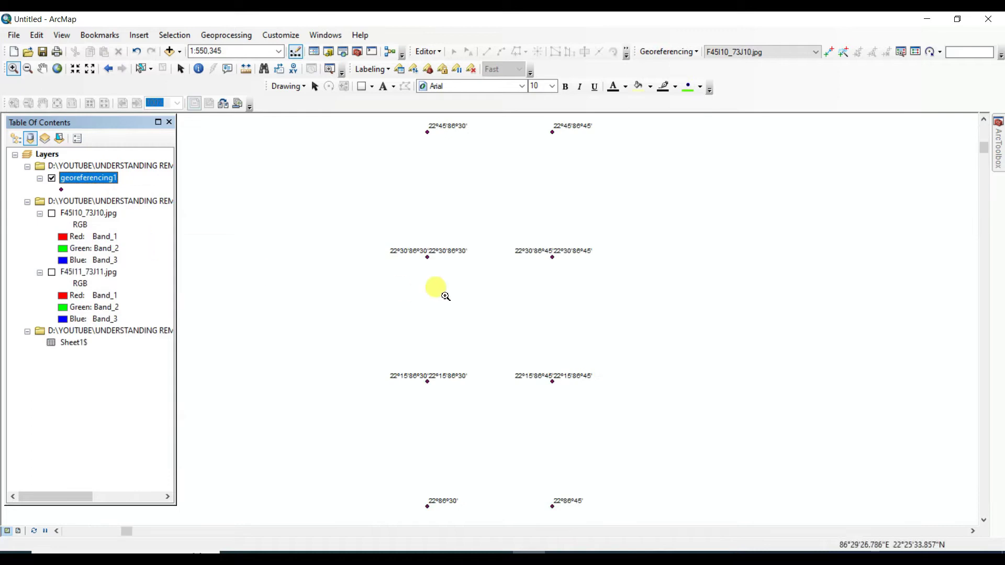
Step: Zoom to the georeferencing1 layer and examine the layout of its labelled coordinate points
{"action": "left_click_drag", "start_coordinate": [498, 289], "coordinate": [466, 361]}
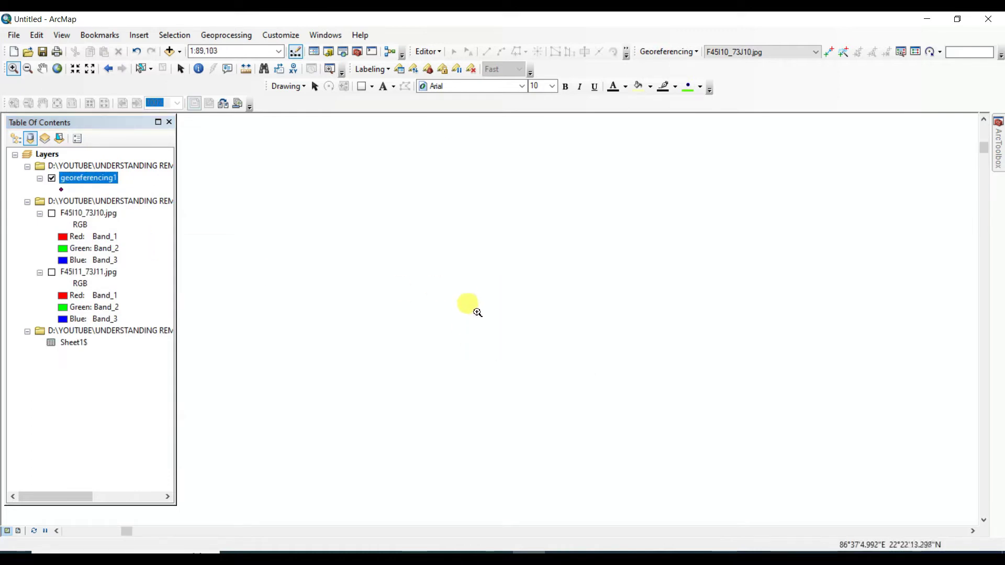
{"action": "left_click", "coordinate": [55, 71]}
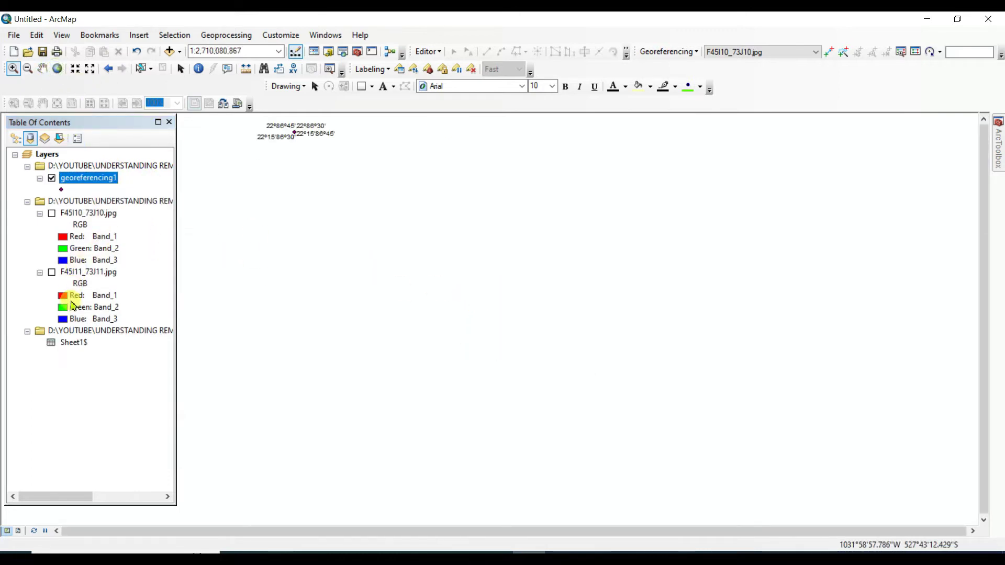
{"action": "right_click", "coordinate": [86, 179]}
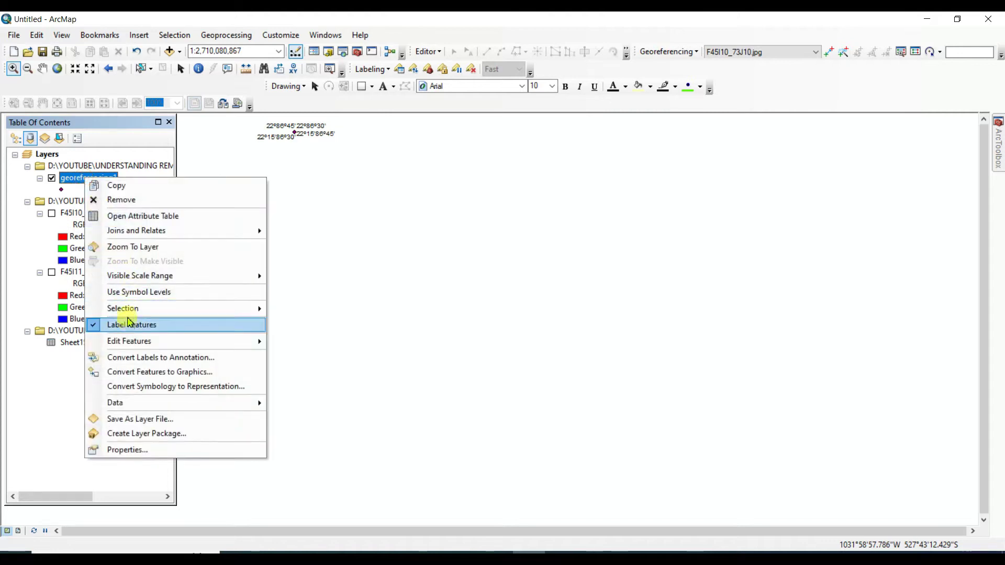
{"action": "left_click", "coordinate": [136, 247]}
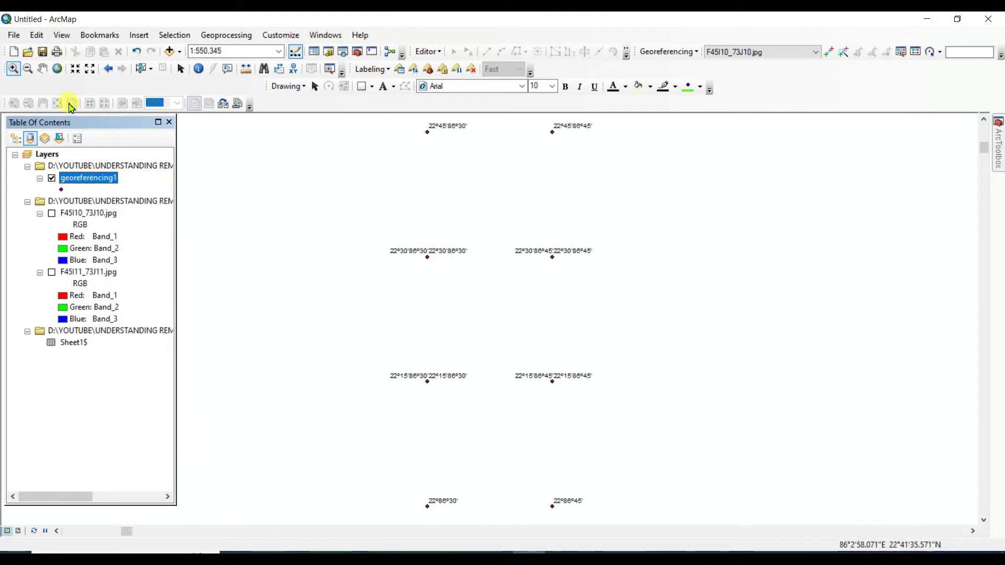
{"action": "left_click", "coordinate": [43, 69]}
{"action": "left_click_drag", "start_coordinate": [474, 208], "coordinate": [461, 252]}
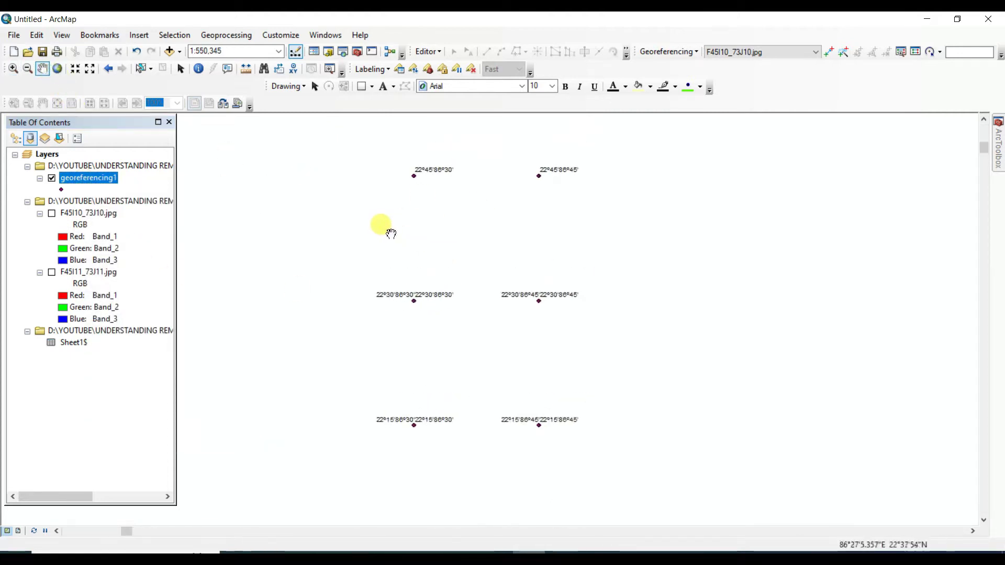
{"action": "left_click_drag", "start_coordinate": [536, 296], "coordinate": [526, 259]}
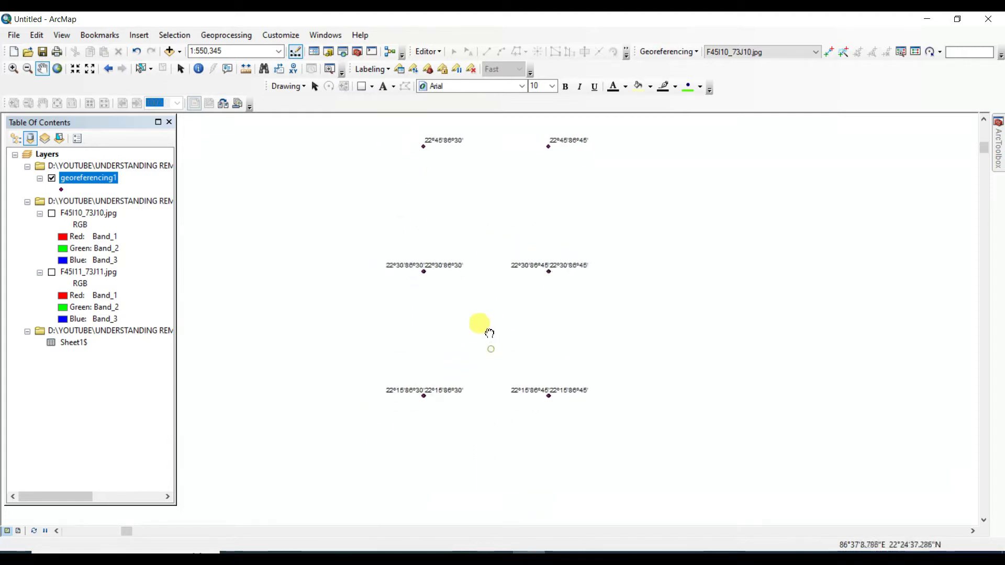
{"action": "left_click_drag", "start_coordinate": [489, 330], "coordinate": [477, 307]}
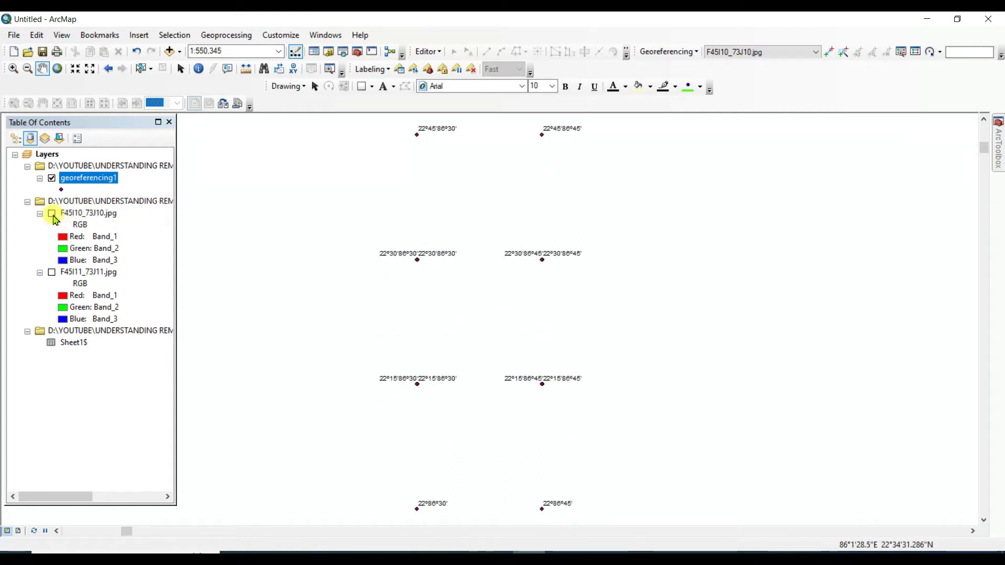
Step: Show the F45I10_73J10.jpg toposheet again and zoom the map to its extent
{"action": "left_click", "coordinate": [52, 213]}
{"action": "right_click", "coordinate": [101, 212]}
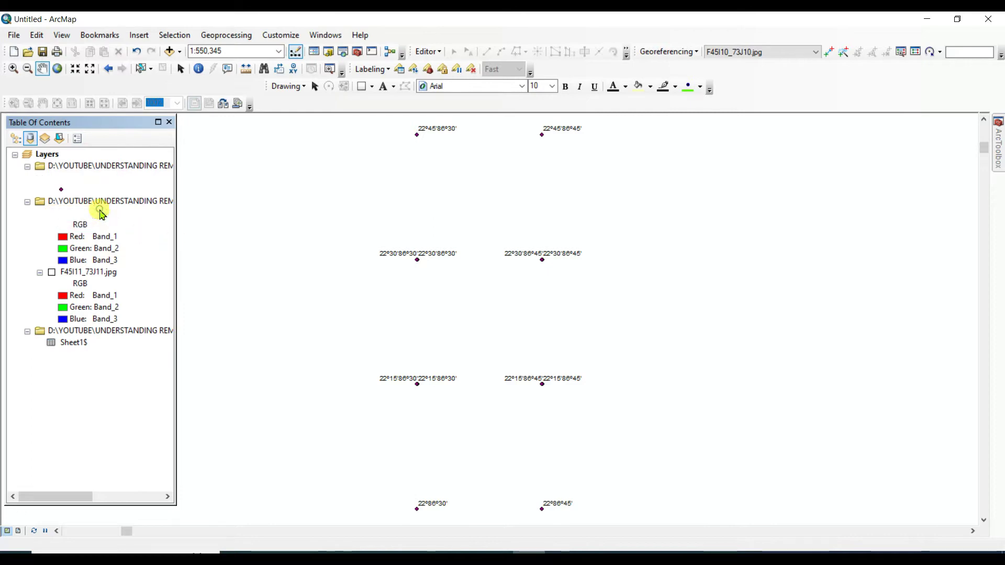
{"action": "left_click", "coordinate": [149, 279]}
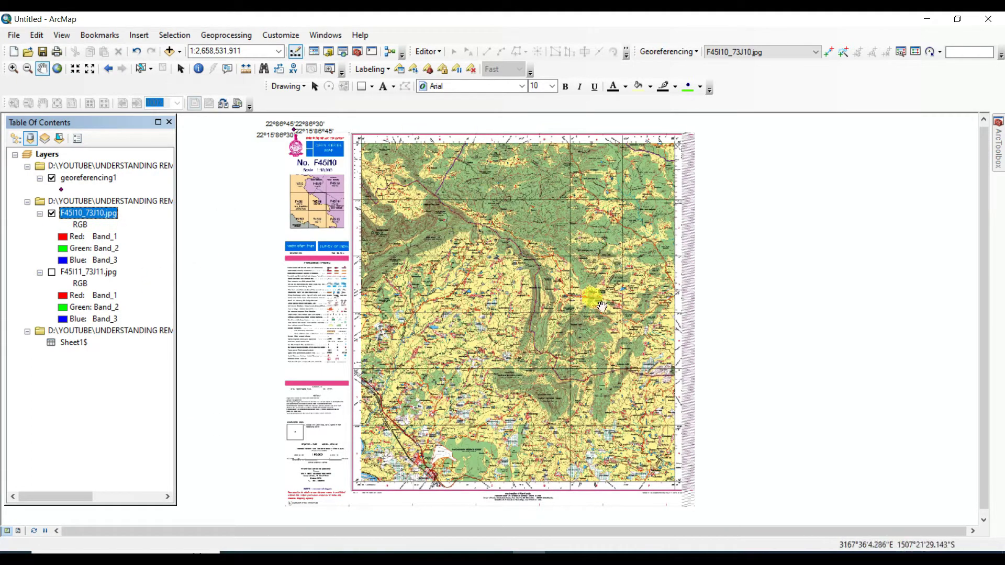
{"action": "left_click_drag", "start_coordinate": [575, 308], "coordinate": [575, 313]}
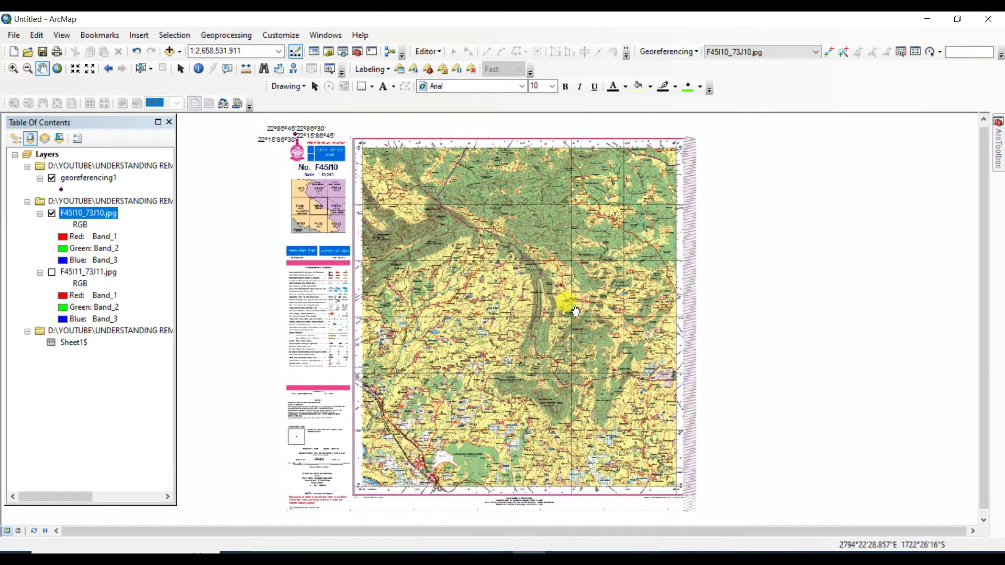
Step: Set F45I10_73J10.jpg as the georeferencing target and link its 22°45', 86°30' grid corner to the matching georeferencing1 point
{"action": "left_click", "coordinate": [746, 53]}
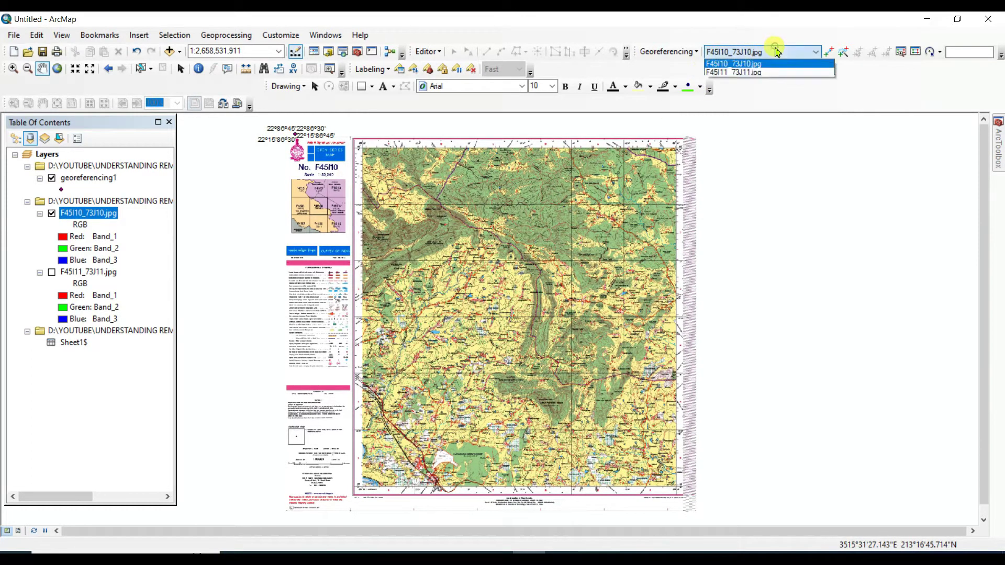
{"action": "left_click", "coordinate": [734, 65]}
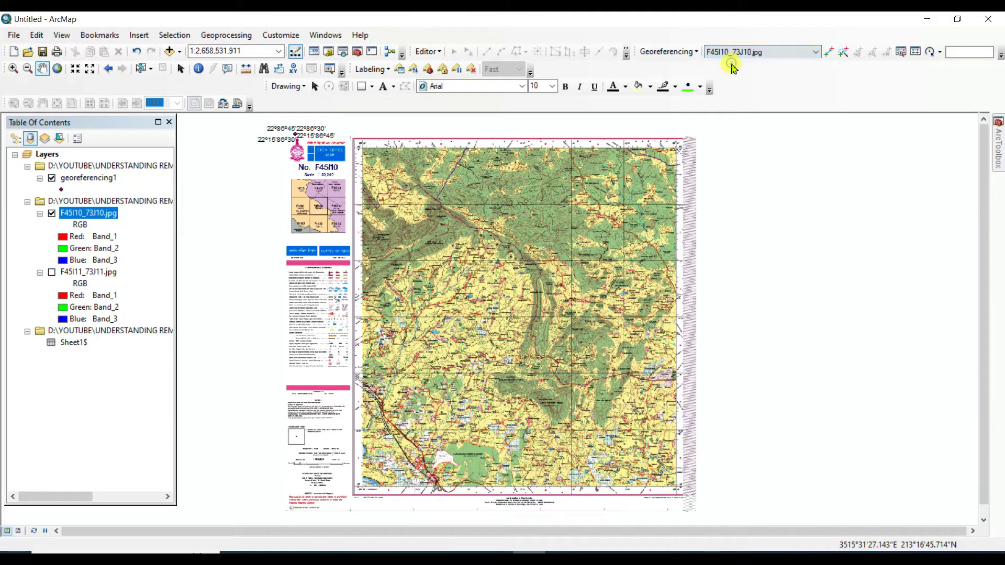
{"action": "left_click", "coordinate": [832, 54]}
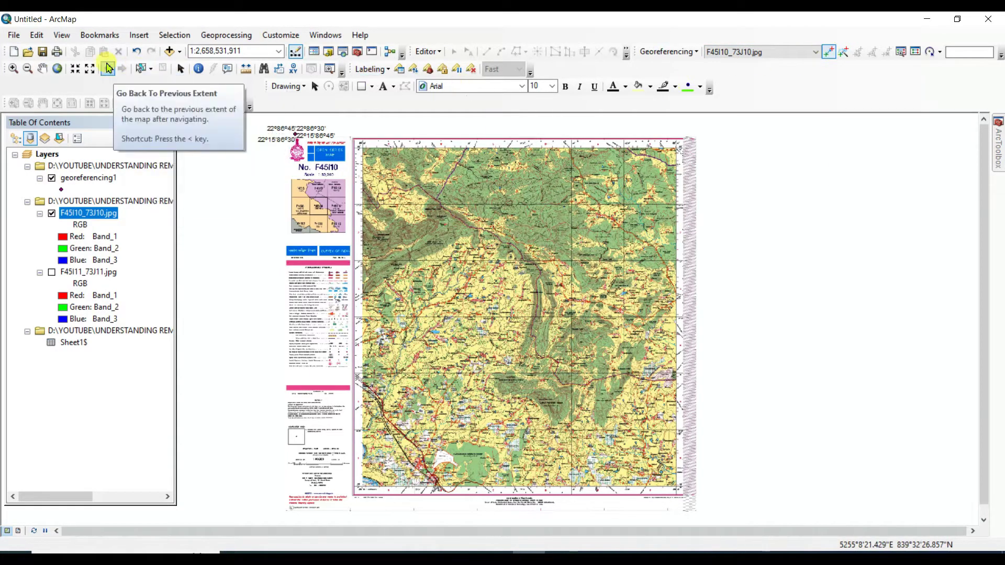
{"action": "left_click", "coordinate": [15, 69]}
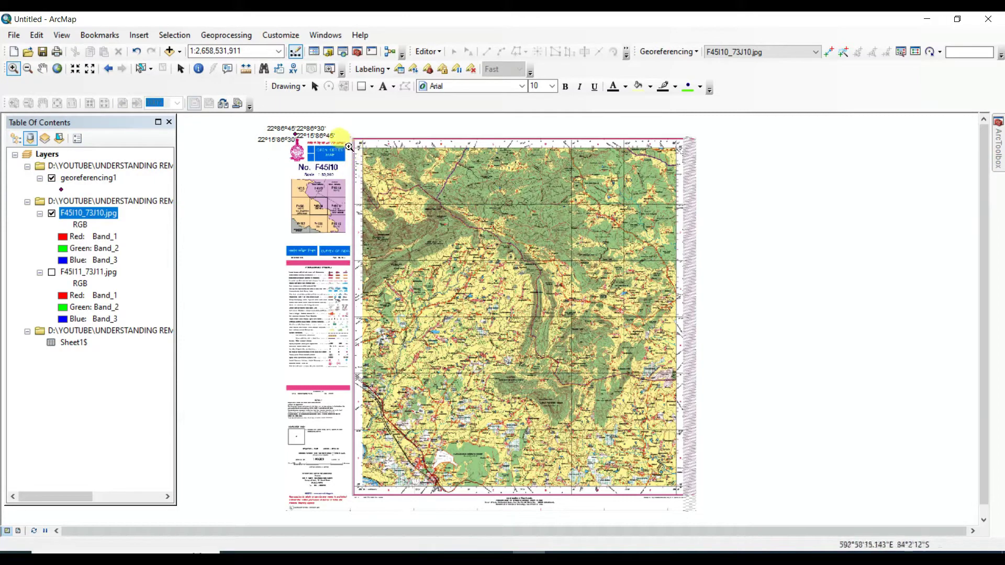
{"action": "left_click_drag", "start_coordinate": [383, 179], "coordinate": [338, 133]}
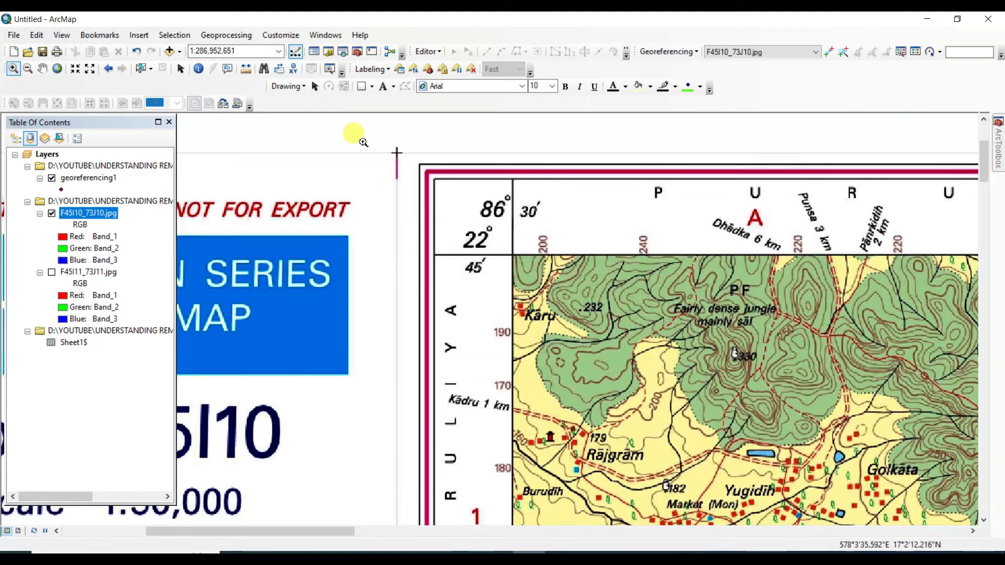
{"action": "left_click_drag", "start_coordinate": [354, 134], "coordinate": [678, 331]}
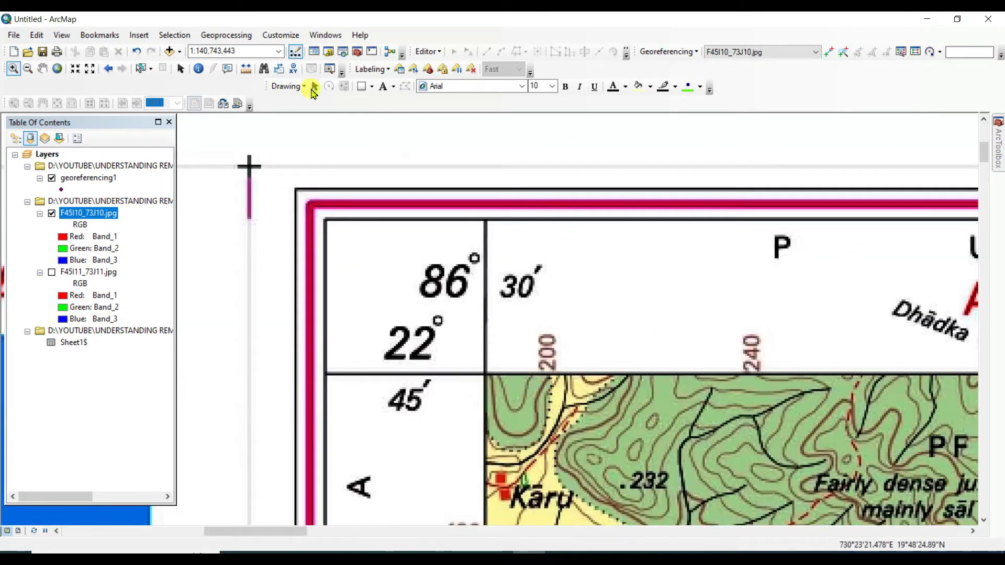
{"action": "left_click", "coordinate": [830, 51]}
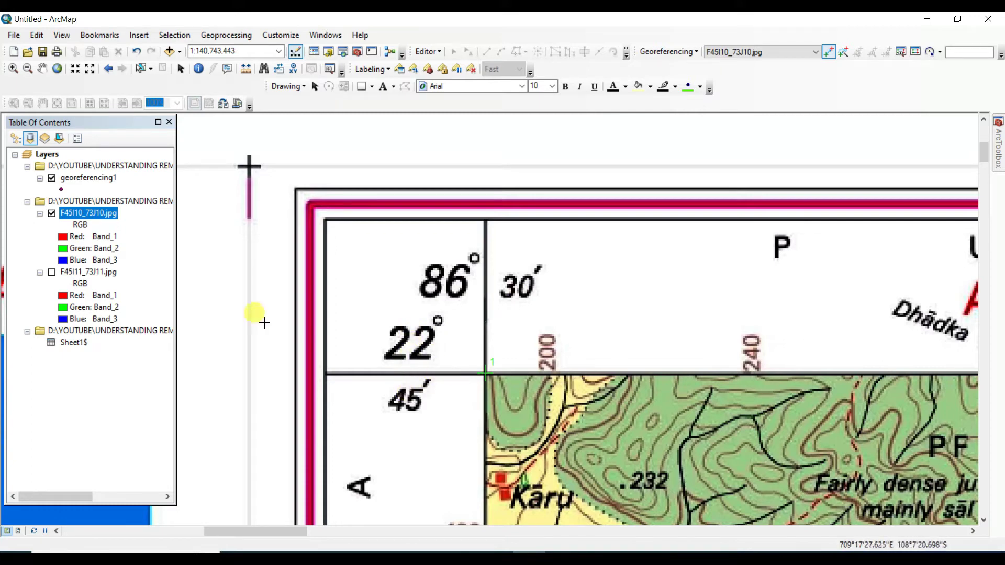
{"action": "left_click", "coordinate": [90, 179]}
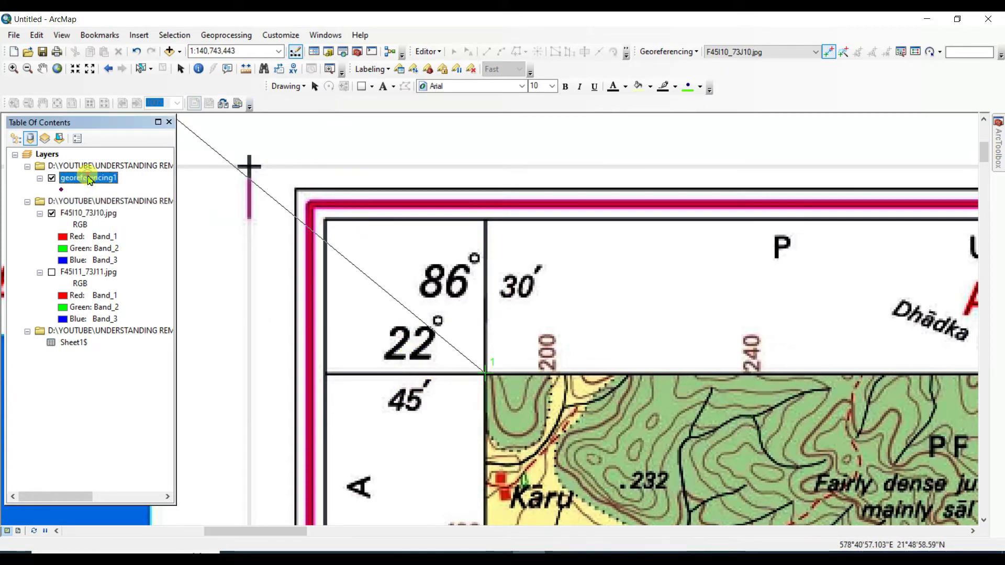
{"action": "right_click", "coordinate": [90, 179]}
{"action": "left_click", "coordinate": [160, 243]}
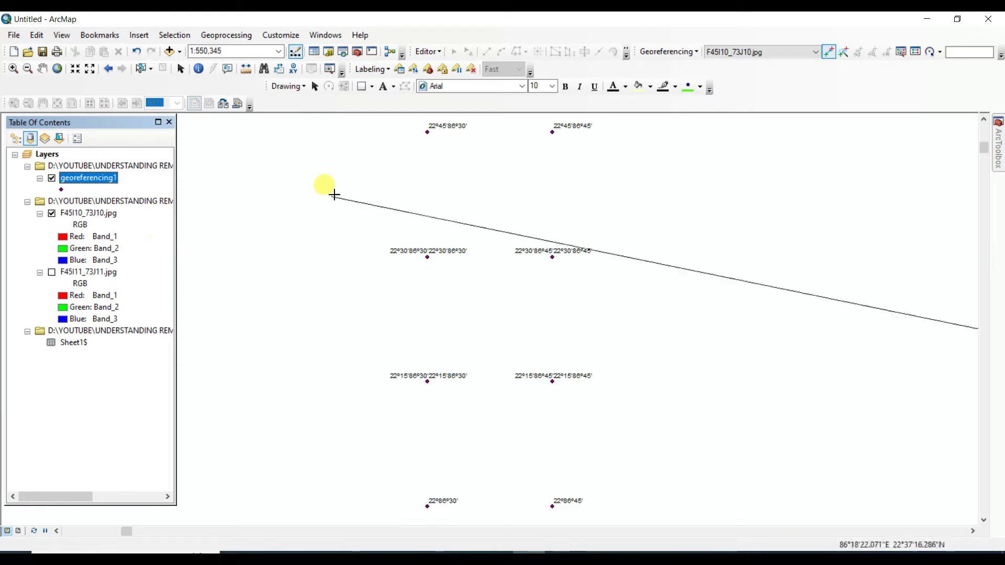
{"action": "left_click", "coordinate": [428, 132]}
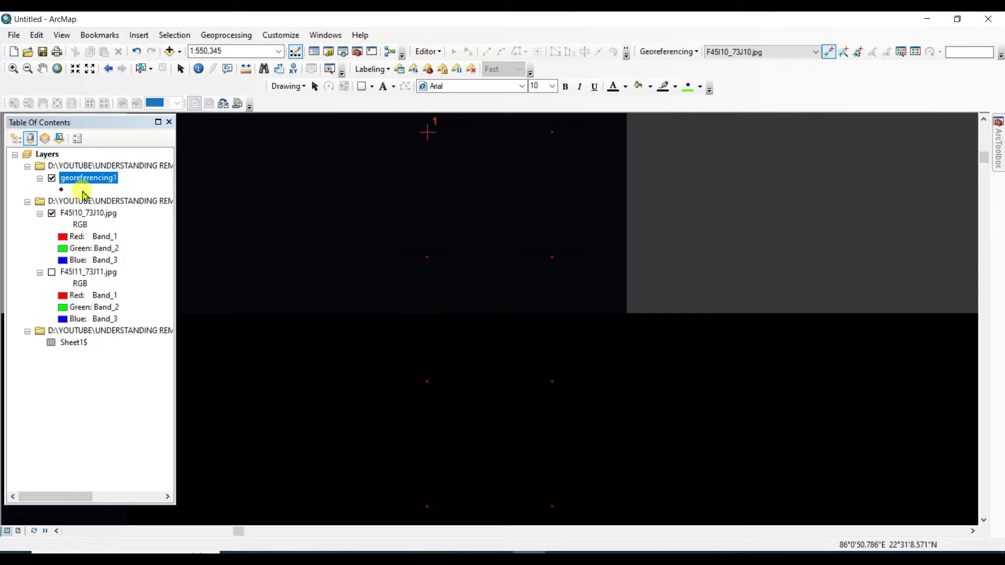
Step: Link the toposheet's 22°45', 86°45' grid corner to the matching georeferencing1 point, hiding the toposheet to pick the point
{"action": "left_click", "coordinate": [82, 214]}
{"action": "right_click", "coordinate": [82, 213]}
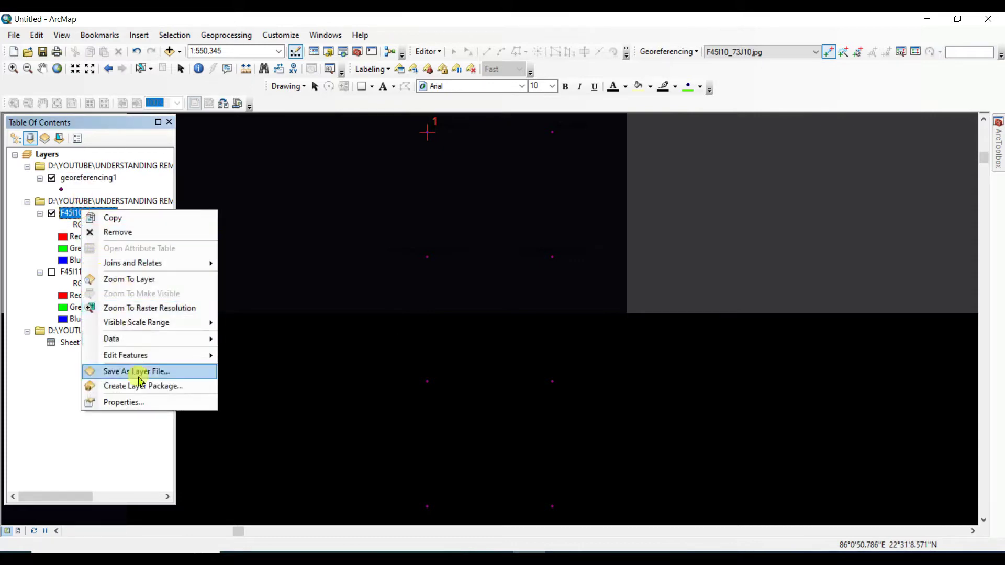
{"action": "left_click", "coordinate": [135, 279]}
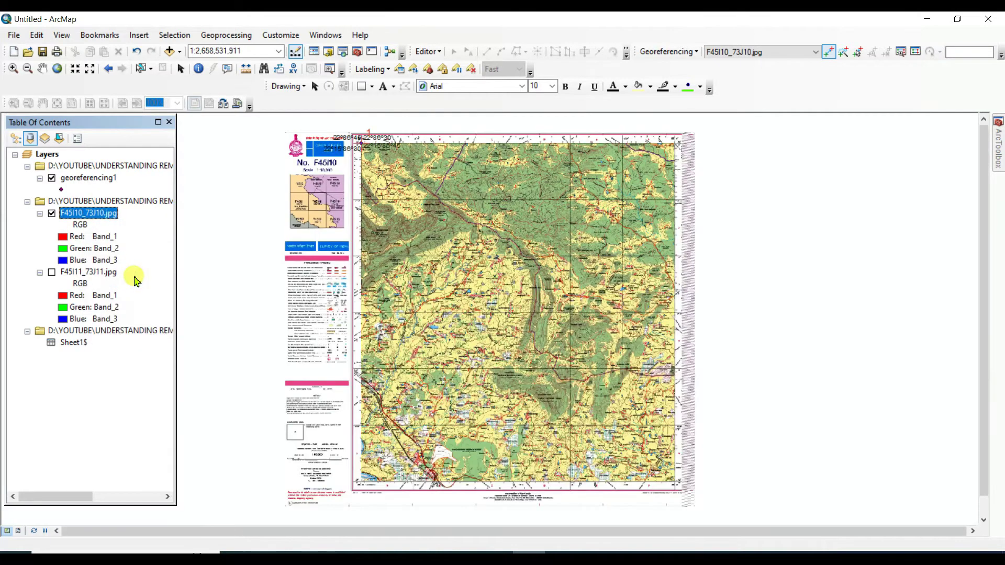
{"action": "left_click", "coordinate": [14, 71]}
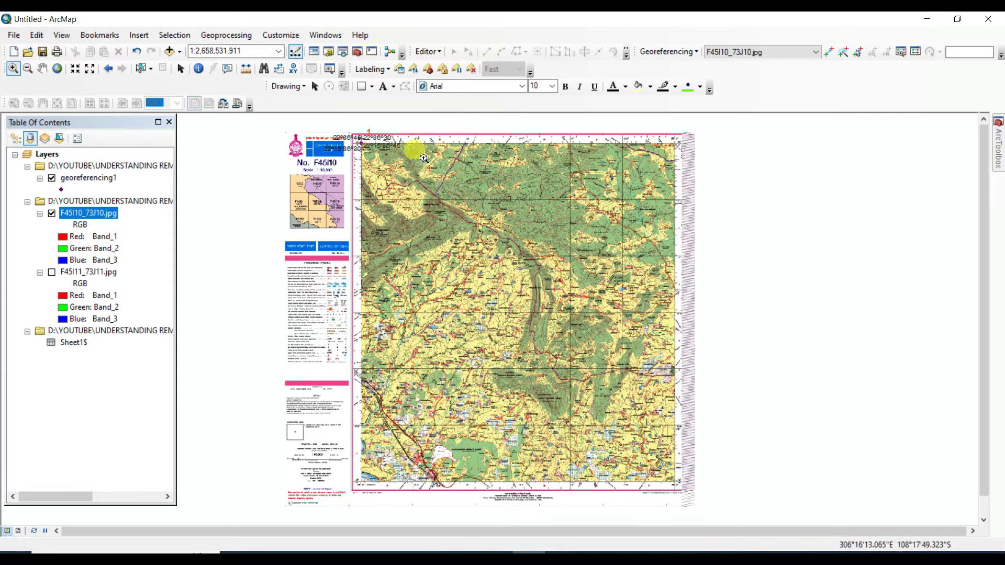
{"action": "left_click_drag", "start_coordinate": [655, 130], "coordinate": [701, 172]}
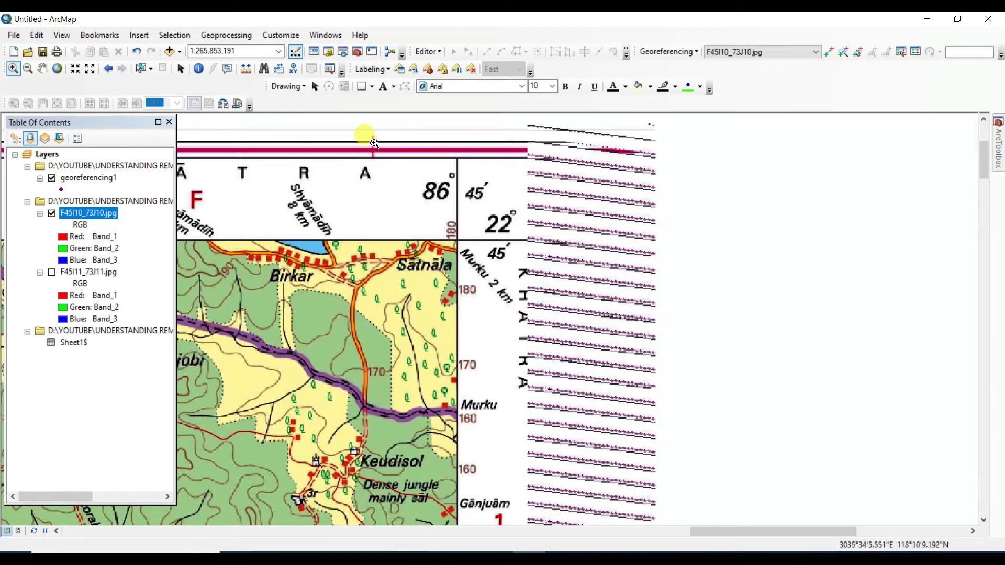
{"action": "left_click_drag", "start_coordinate": [577, 319], "coordinate": [446, 142]}
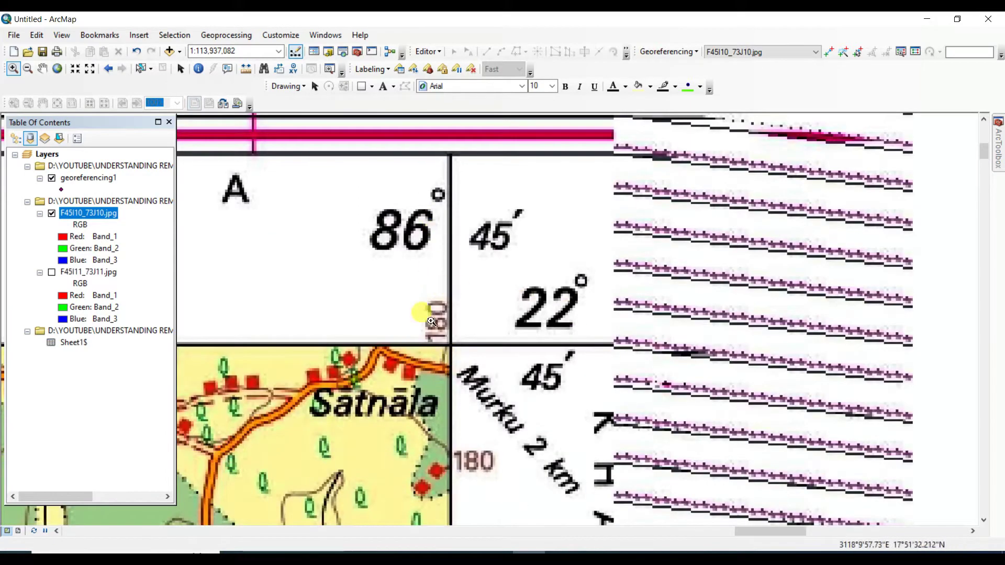
{"action": "left_click", "coordinate": [828, 52]}
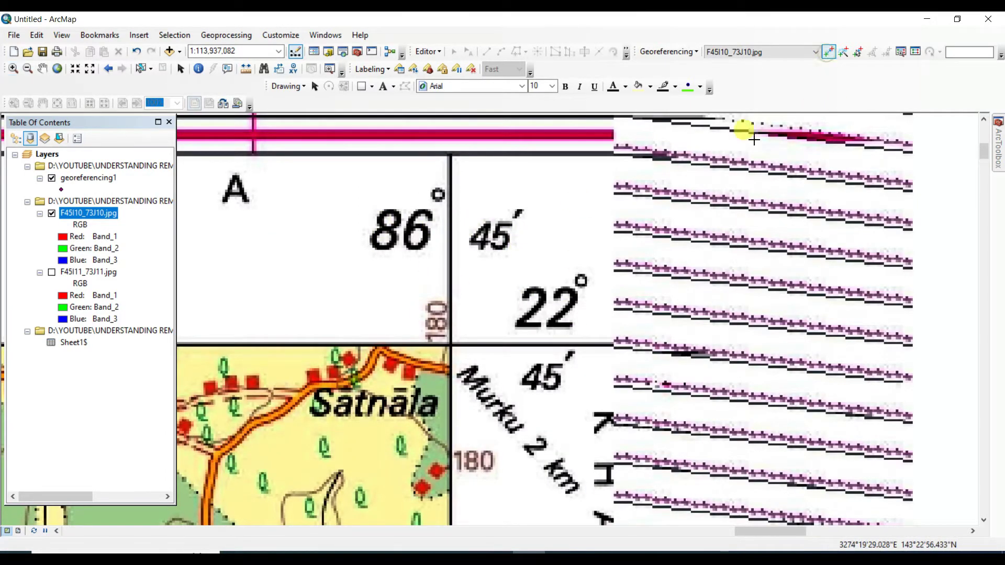
{"action": "right_click", "coordinate": [452, 346]}
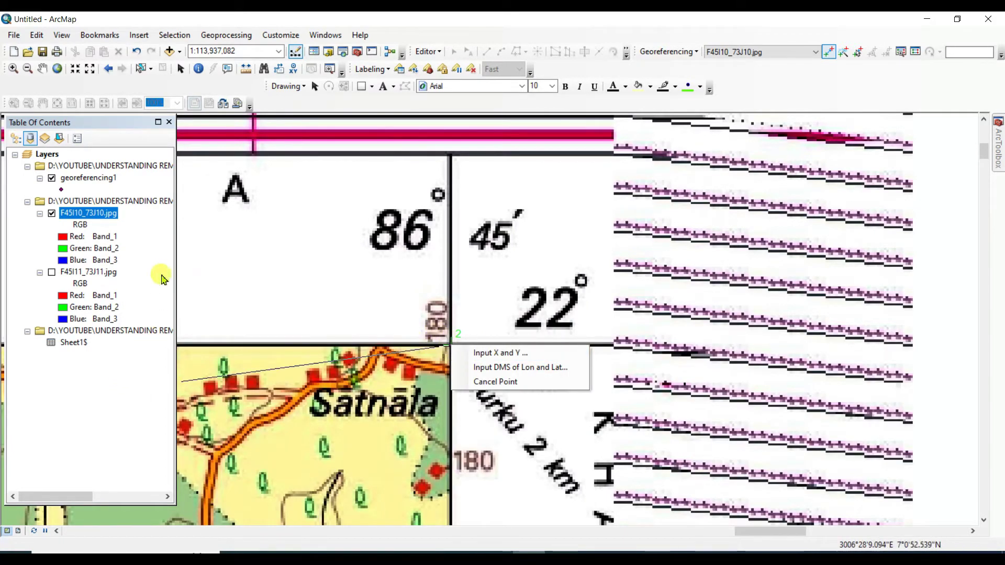
{"action": "left_click", "coordinate": [89, 179]}
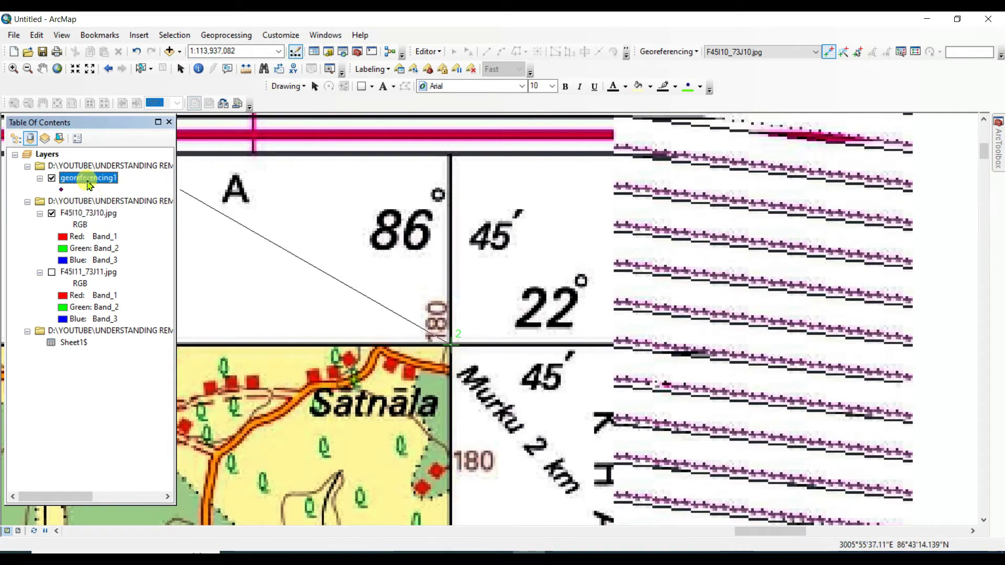
{"action": "right_click", "coordinate": [88, 179]}
{"action": "left_click", "coordinate": [141, 254]}
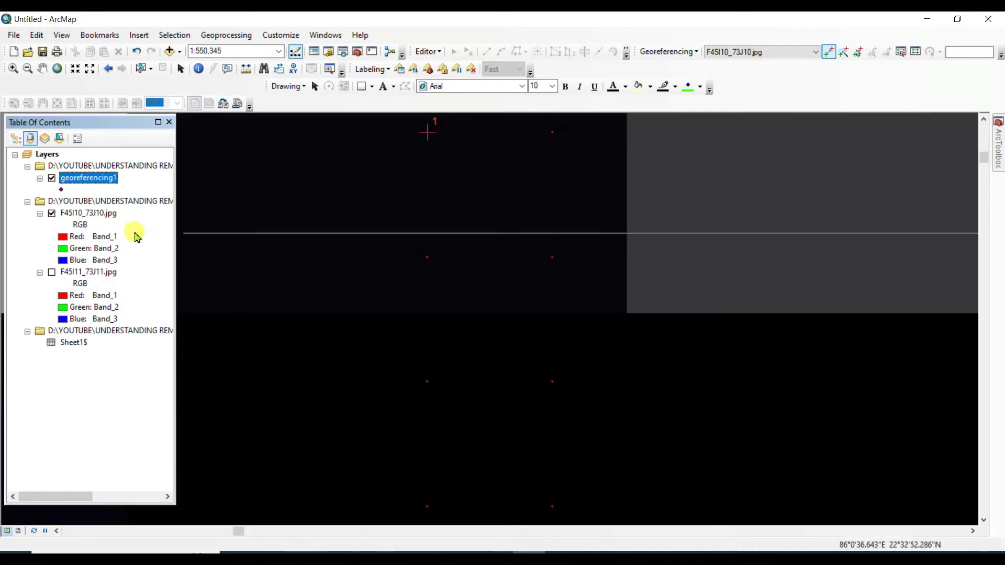
{"action": "left_click", "coordinate": [51, 213]}
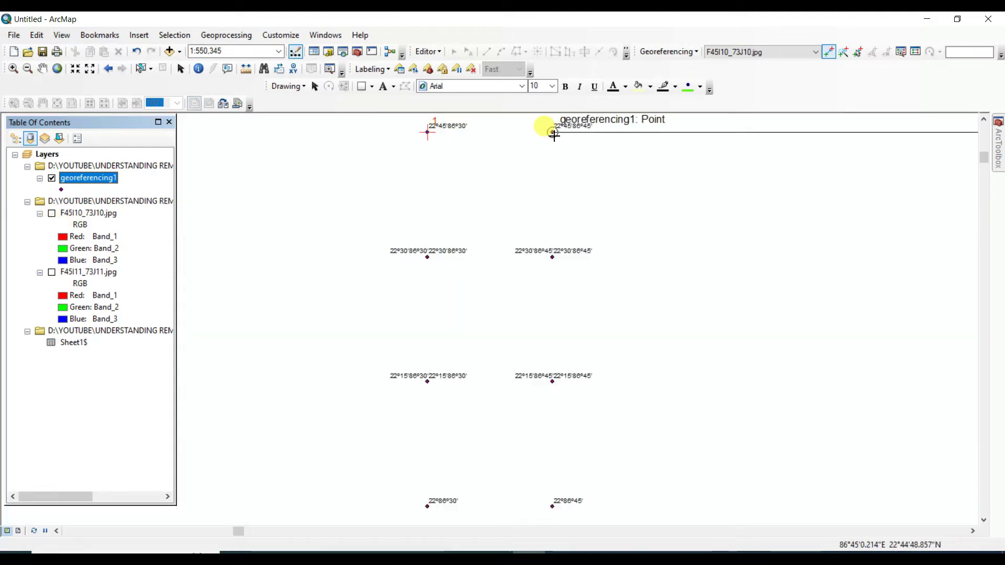
{"action": "left_click", "coordinate": [554, 133]}
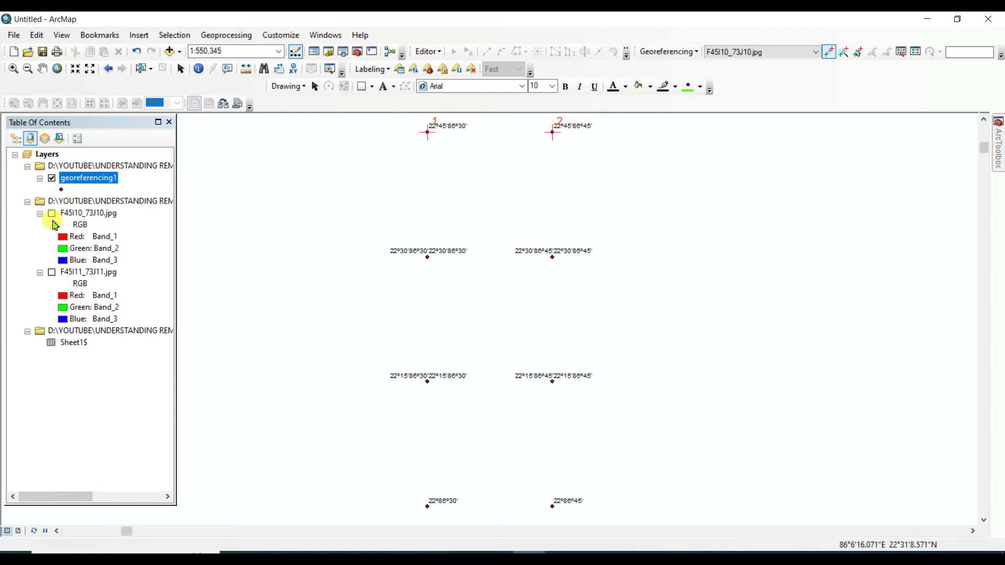
Step: Show the F45I10_73J10.jpg toposheet again and link its 22°30', 86°30' grid corner to the matching georeferencing1 point
{"action": "left_click", "coordinate": [52, 214]}
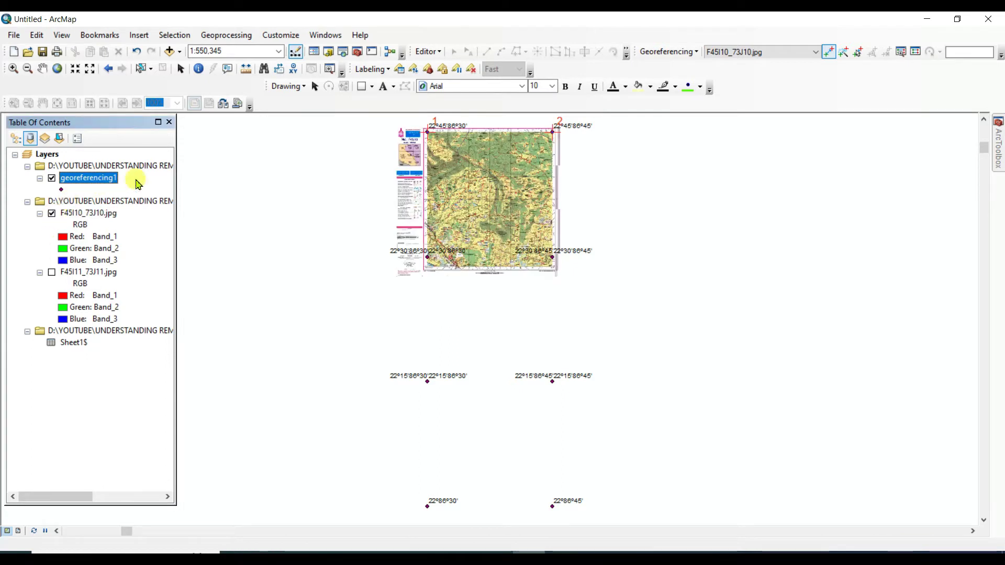
{"action": "left_click", "coordinate": [15, 70]}
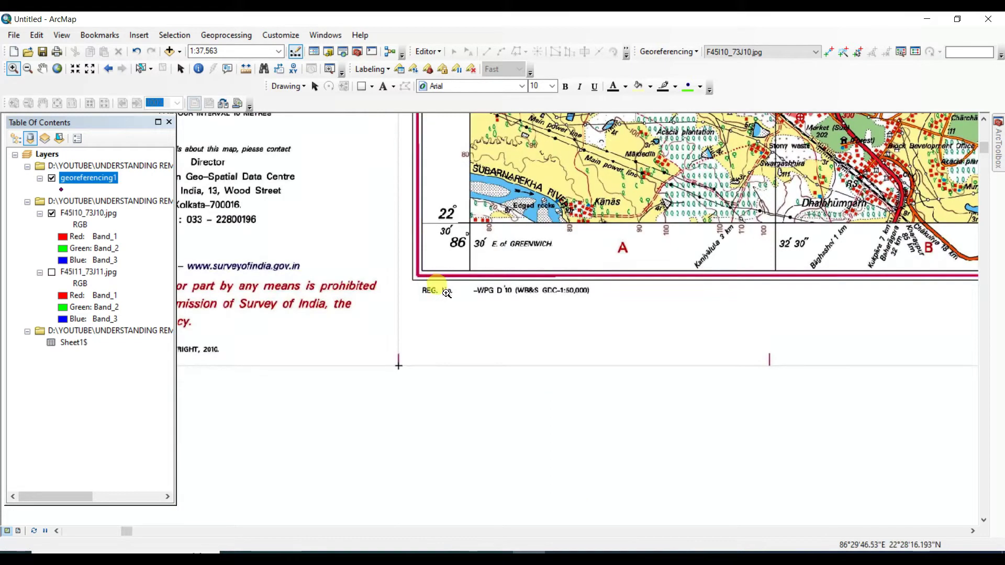
{"action": "left_click_drag", "start_coordinate": [431, 187], "coordinate": [547, 321]}
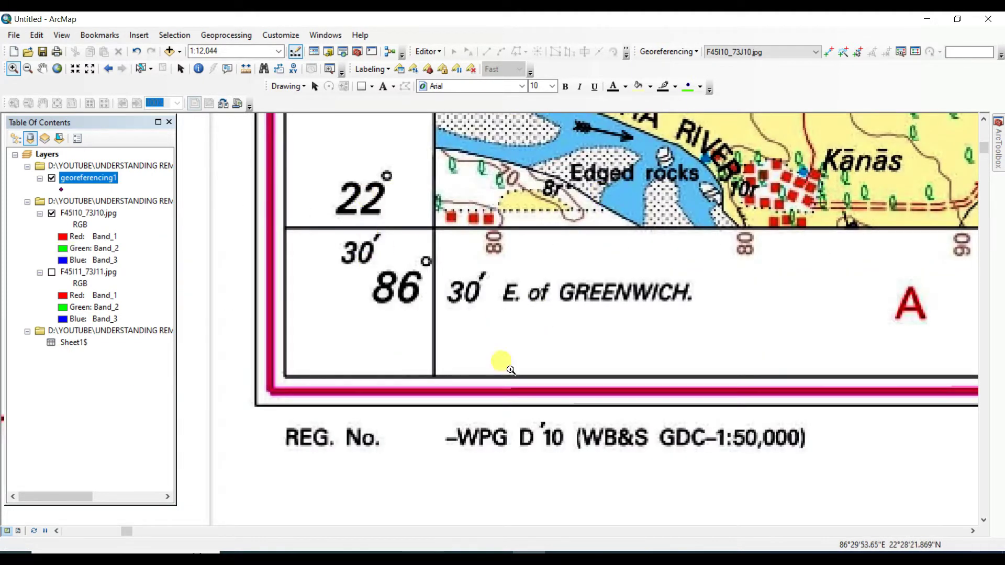
{"action": "left_click", "coordinate": [830, 53]}
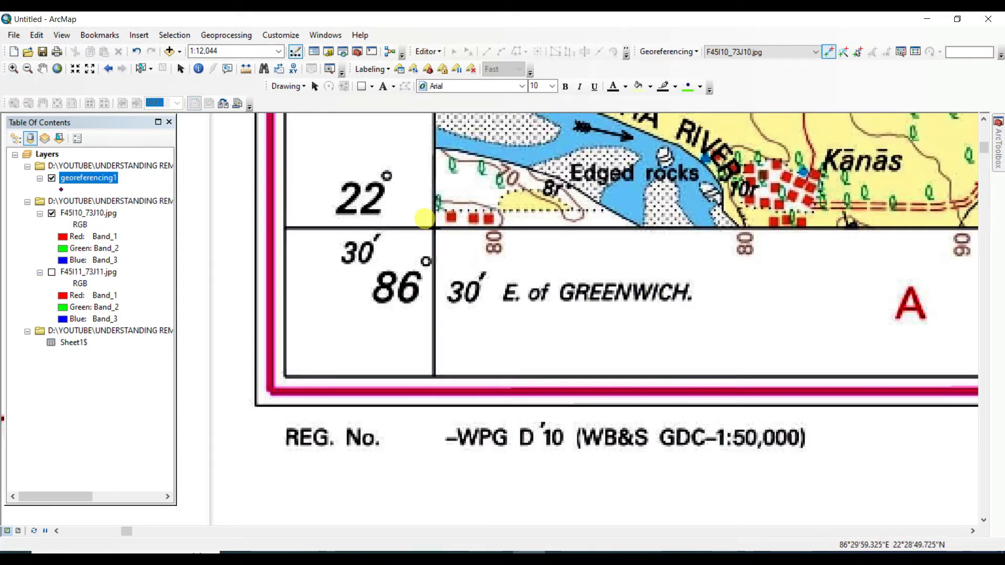
{"action": "left_click", "coordinate": [433, 226]}
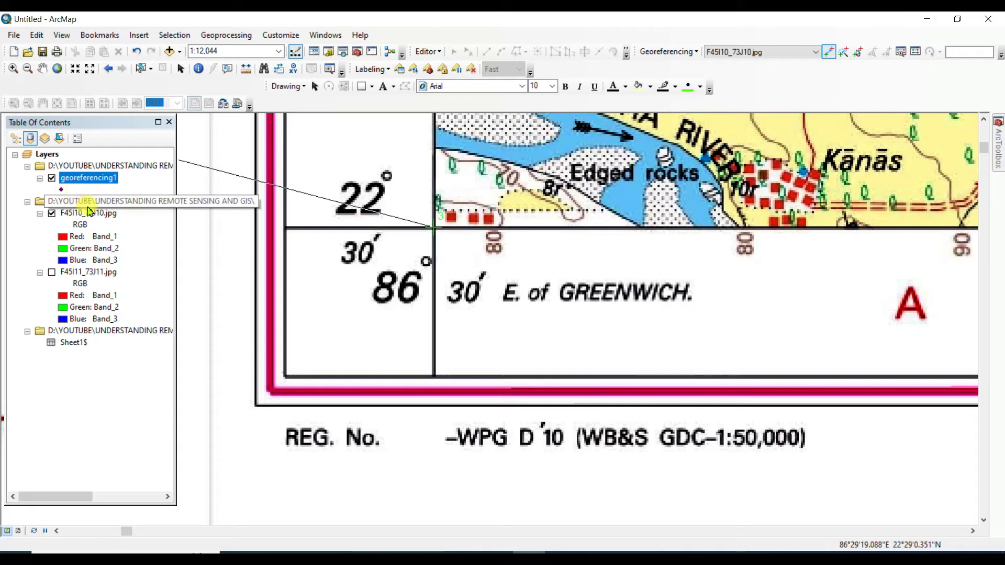
{"action": "right_click", "coordinate": [88, 180]}
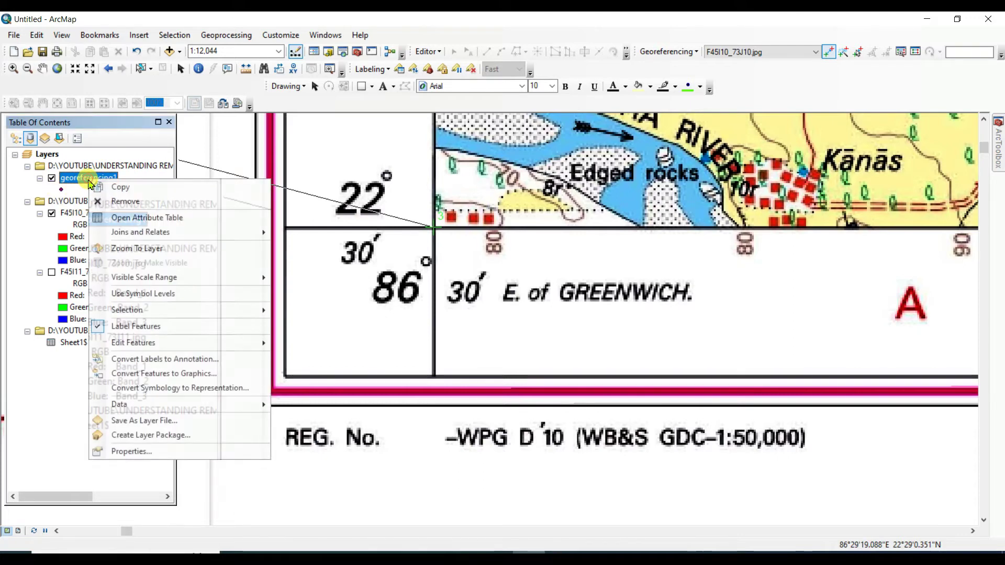
{"action": "left_click", "coordinate": [140, 250]}
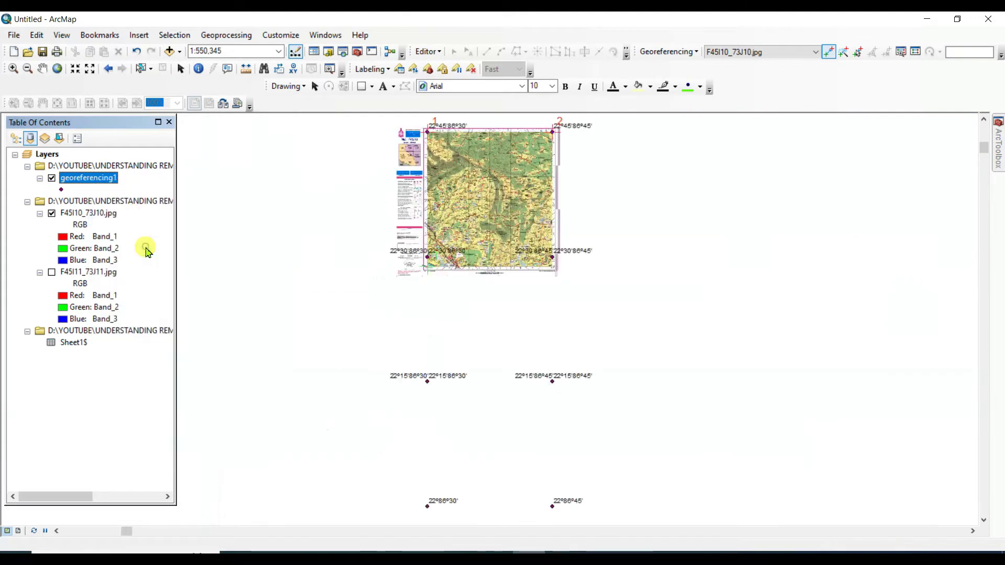
{"action": "left_click", "coordinate": [428, 257]}
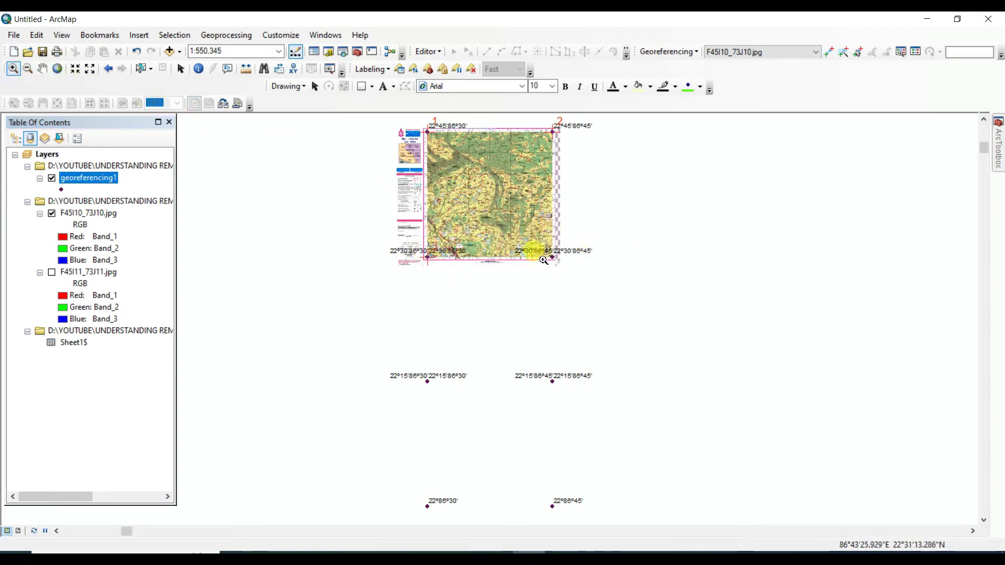
Step: Link the toposheet's 22°30', 86°45' grid corner to the georeferencing1 point with the same coordinates
{"action": "left_click_drag", "start_coordinate": [541, 249], "coordinate": [581, 290]}
{"action": "left_click_drag", "start_coordinate": [329, 208], "coordinate": [604, 377]}
{"action": "left_click_drag", "start_coordinate": [288, 226], "coordinate": [507, 409]}
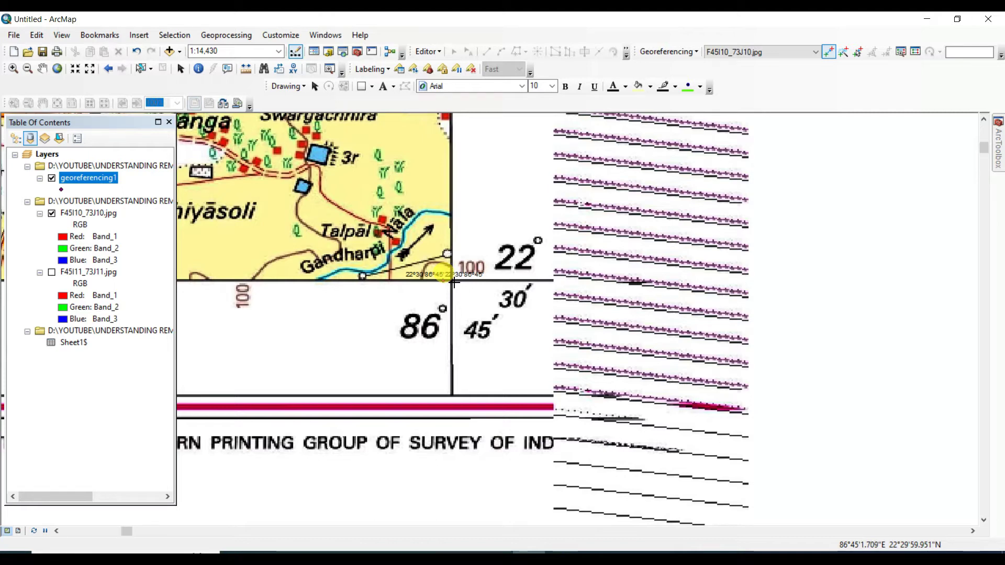
{"action": "left_click", "coordinate": [453, 283]}
{"action": "left_click", "coordinate": [454, 283]}
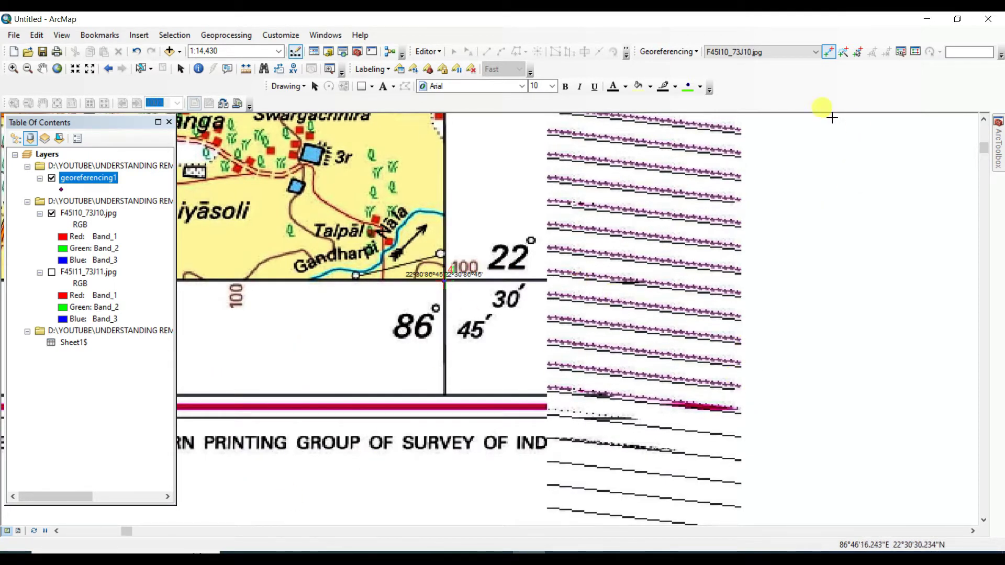
Step: Rectify the F45I10_73J10.jpg toposheet to a TIFF named F45I10.tif in a new Rectify folder inside Rectified_toposheet
{"action": "left_click", "coordinate": [669, 51]}
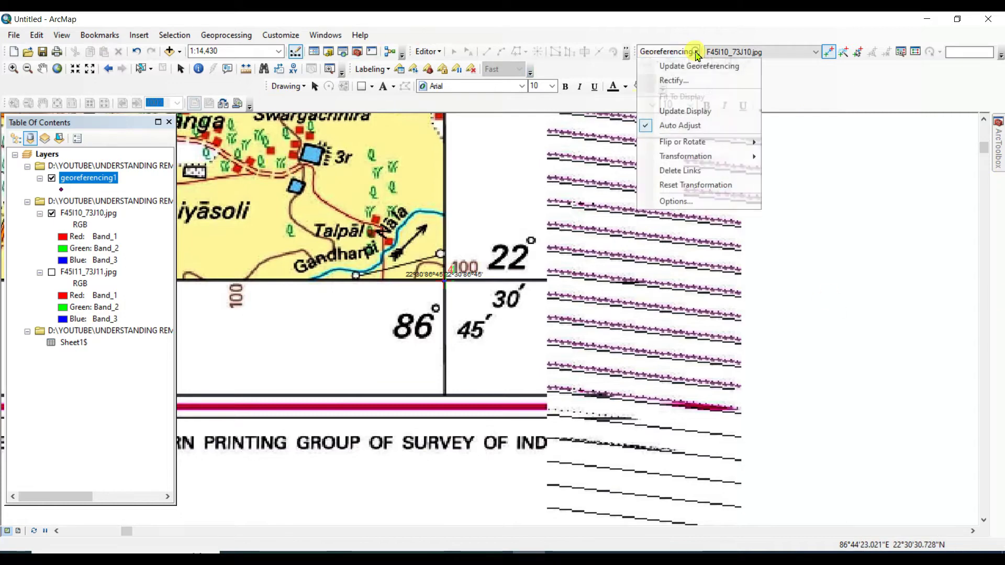
{"action": "left_click", "coordinate": [673, 78]}
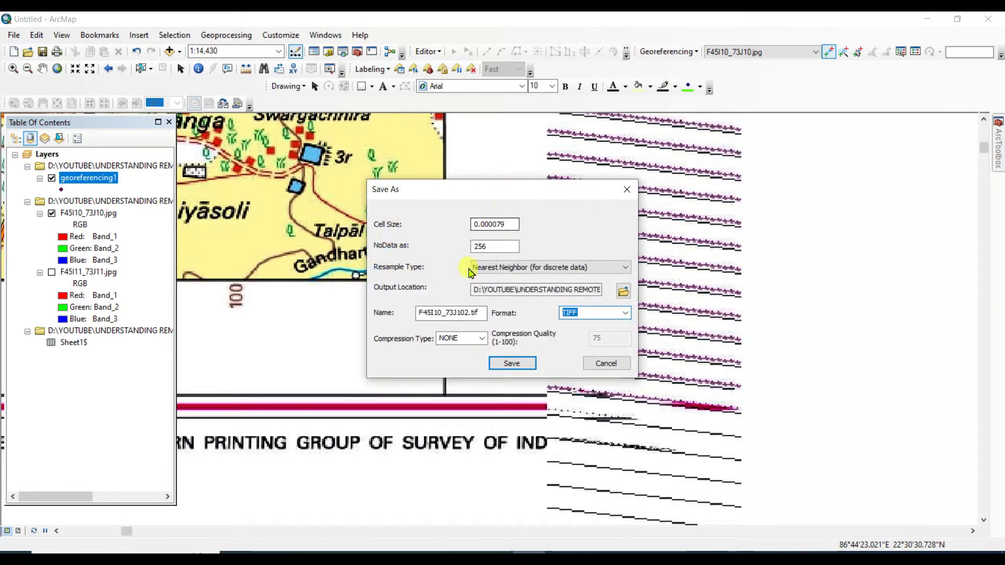
{"action": "left_click", "coordinate": [623, 291]}
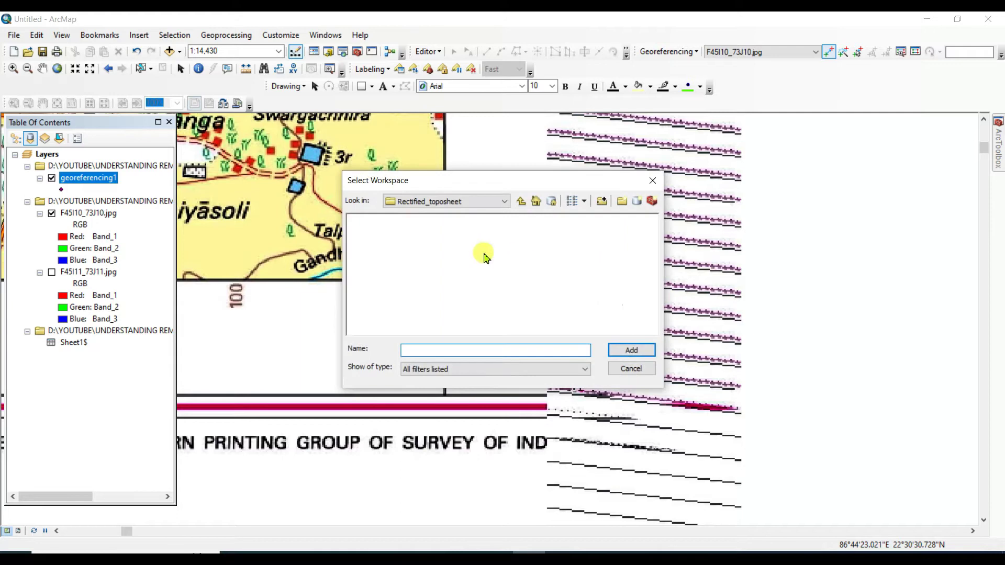
{"action": "left_click", "coordinate": [622, 203]}
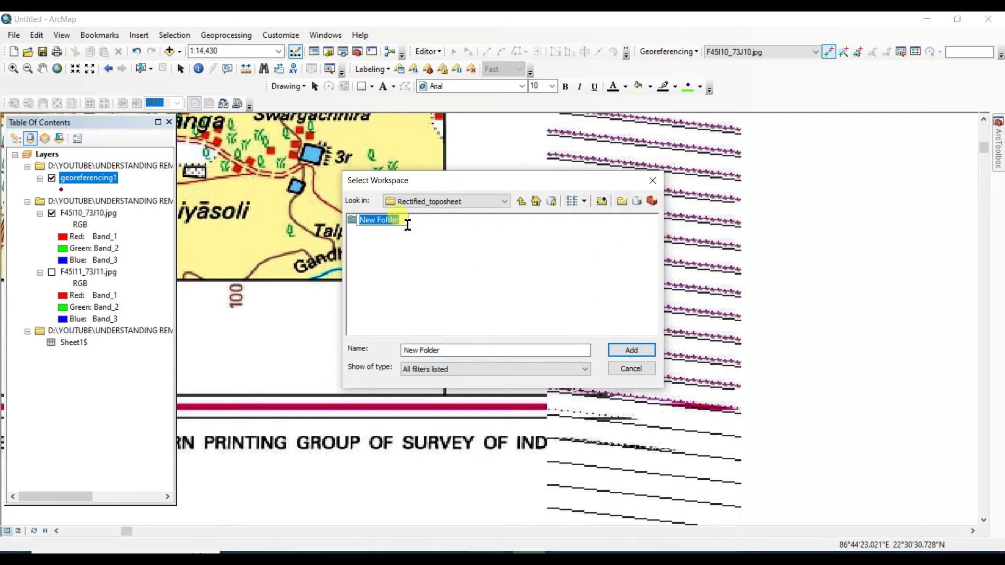
{"action": "type", "text": "Rectify"}
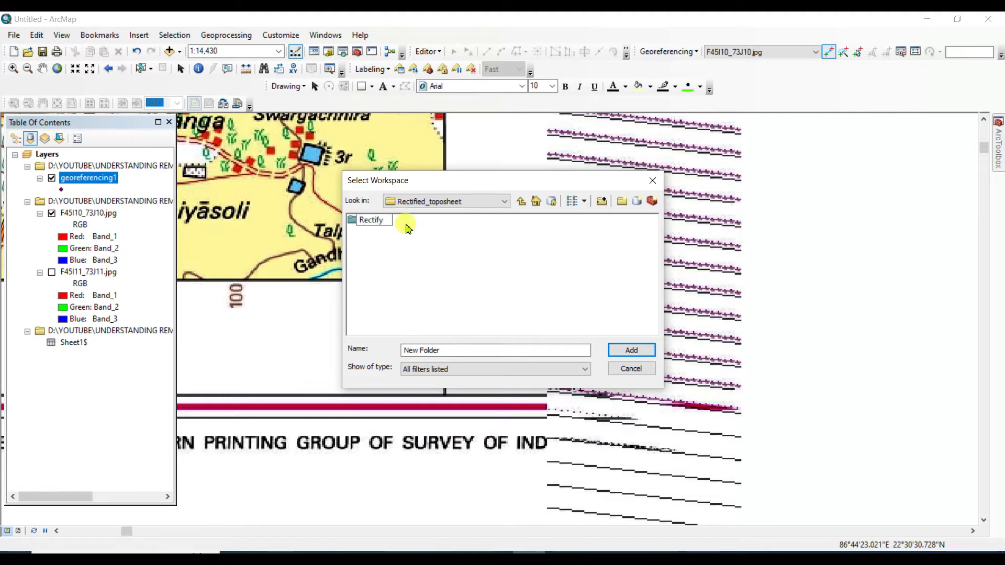
{"action": "left_click", "coordinate": [502, 249]}
{"action": "left_click", "coordinate": [371, 220]}
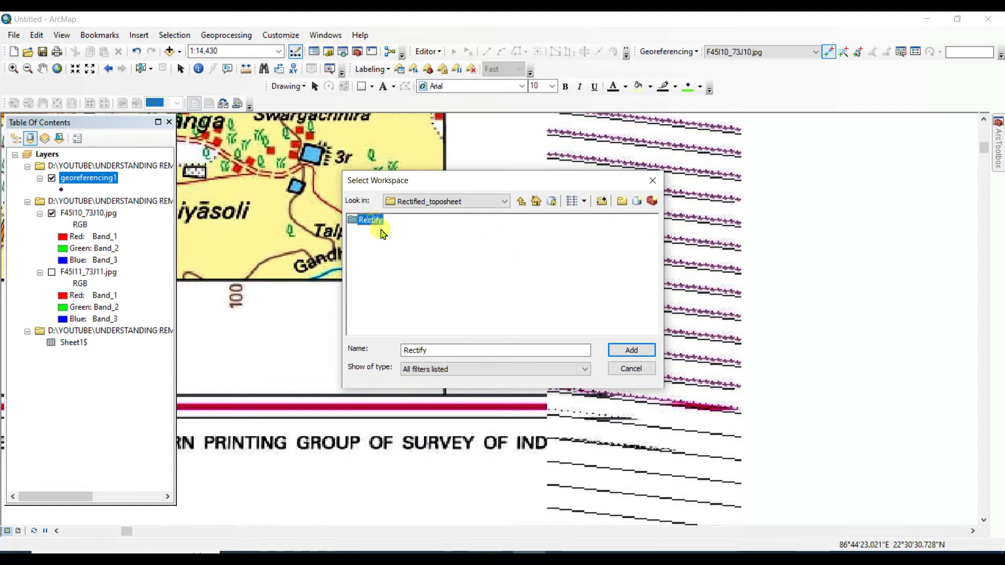
{"action": "left_click", "coordinate": [631, 349]}
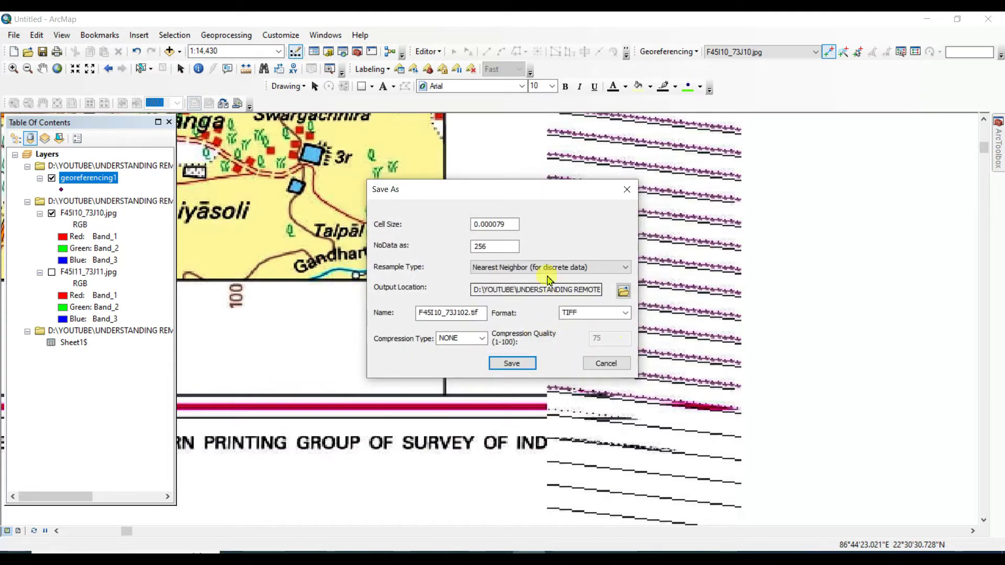
{"action": "left_click", "coordinate": [469, 314]}
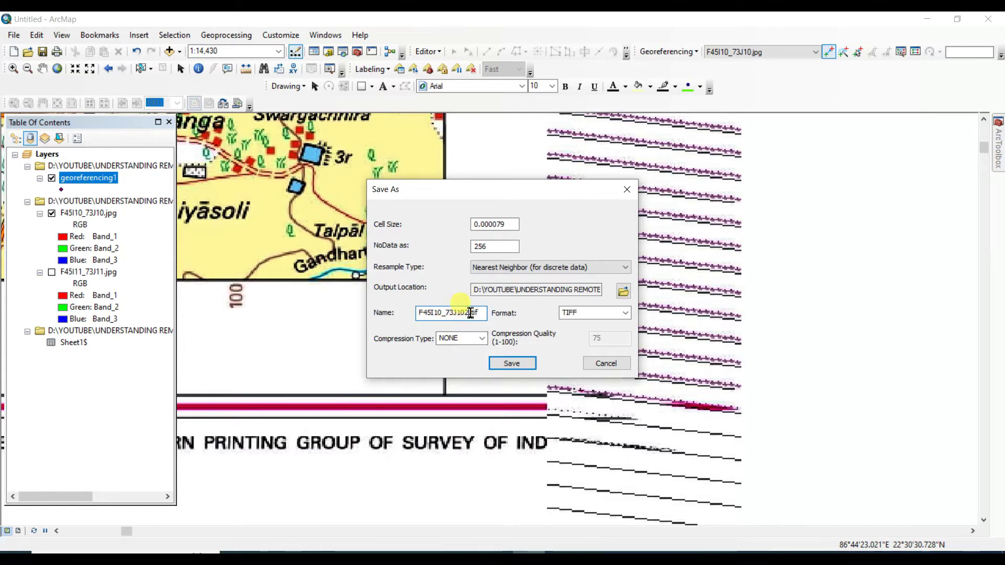
{"action": "left_click_drag", "start_coordinate": [459, 313], "coordinate": [442, 314]}
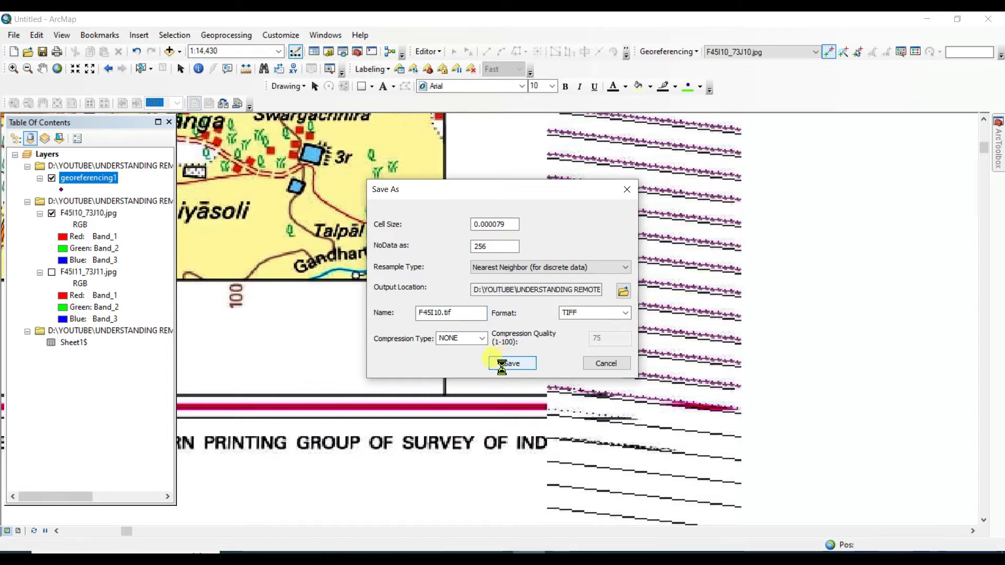
Step: Hide the original F45I10_73J10.jpg, add F45I10.tif from the Rectify folder to the map and zoom to that layer
{"action": "left_click", "coordinate": [57, 69]}
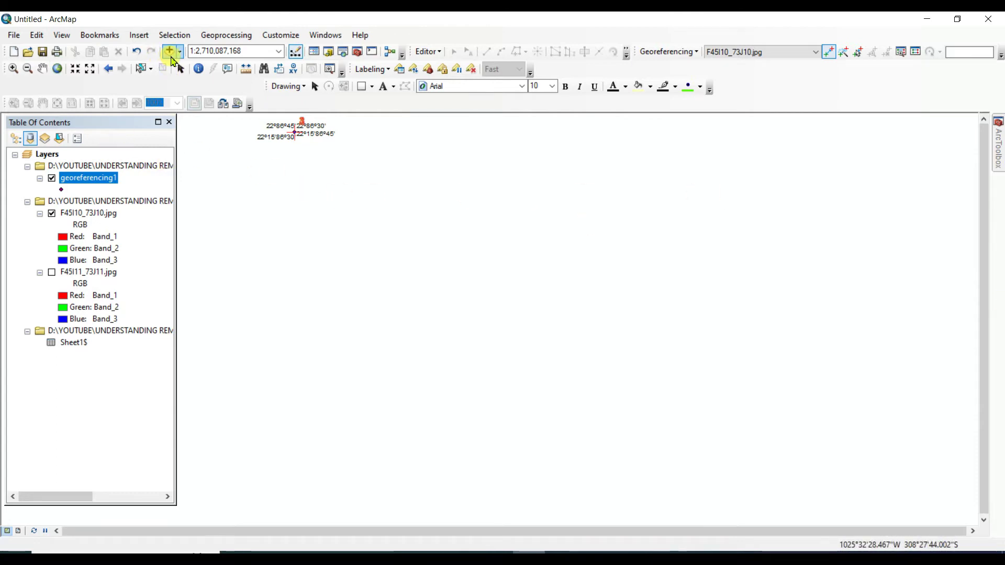
{"action": "left_click", "coordinate": [51, 213]}
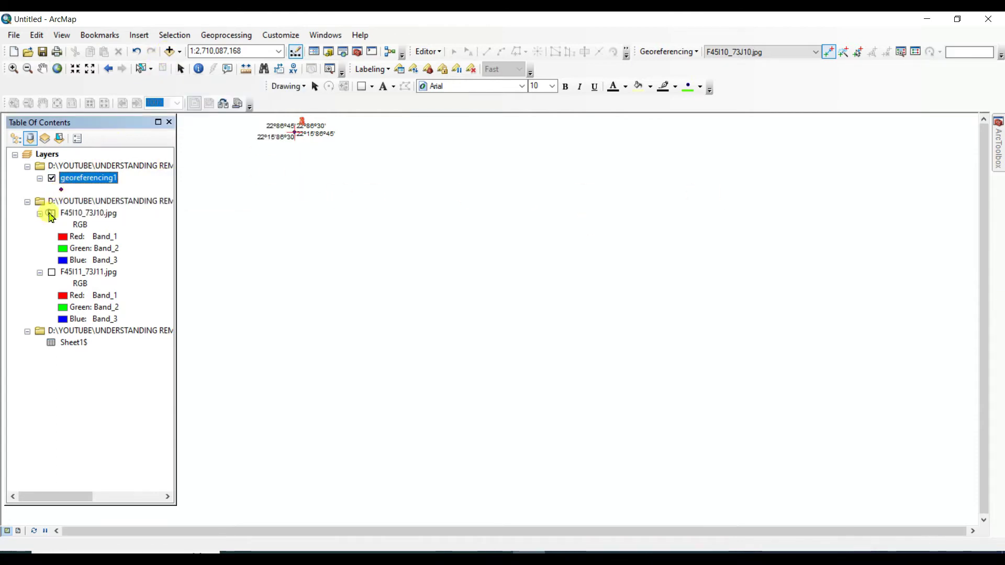
{"action": "left_click", "coordinate": [171, 53]}
{"action": "double_click", "coordinate": [366, 219]}
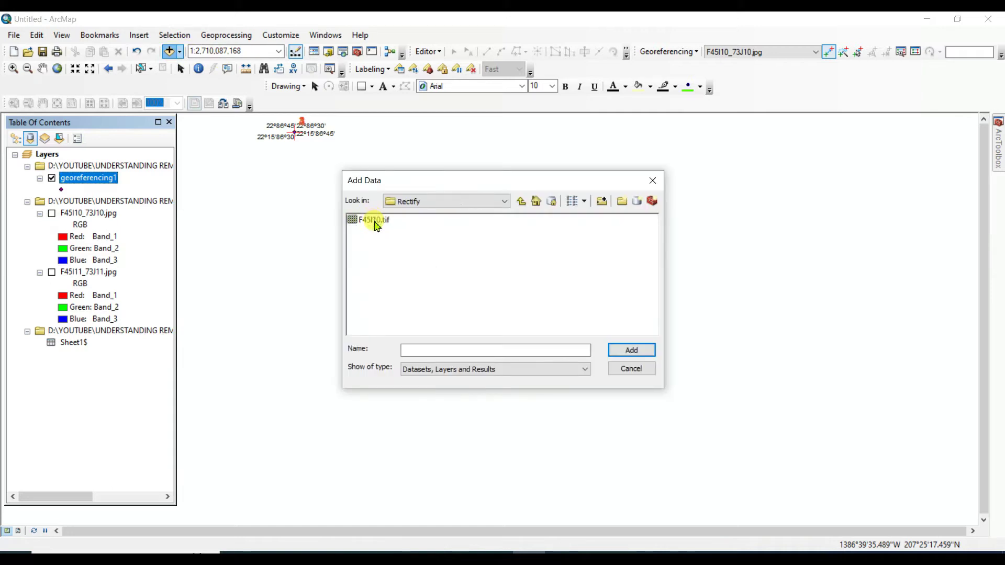
{"action": "left_click", "coordinate": [372, 219]}
{"action": "left_click", "coordinate": [633, 350]}
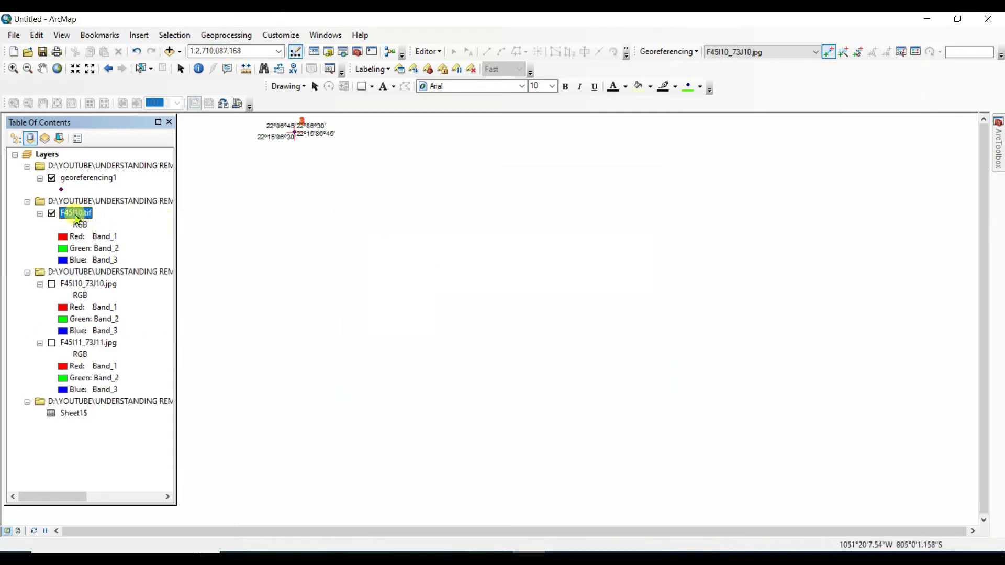
{"action": "right_click", "coordinate": [77, 217]}
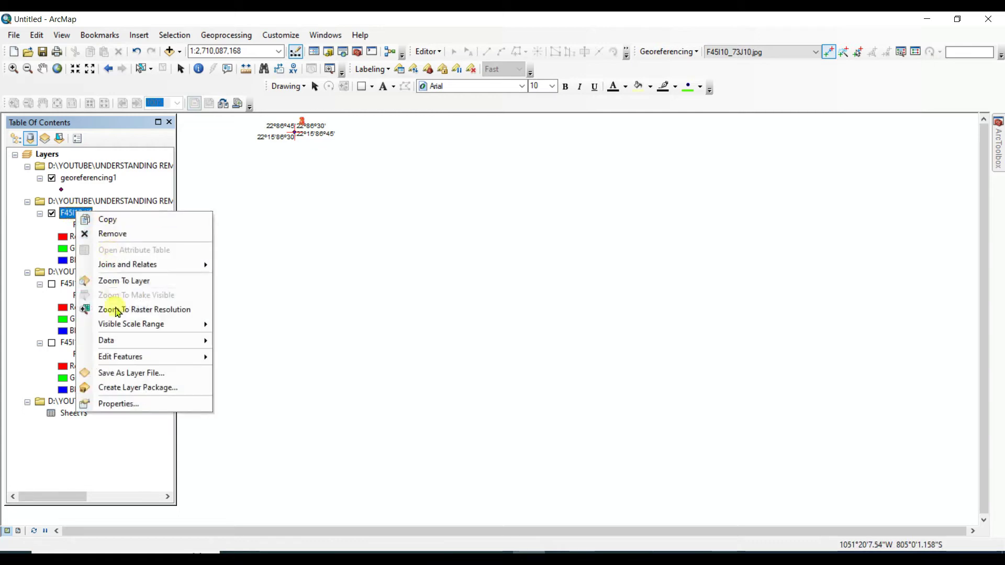
{"action": "left_click", "coordinate": [126, 281]}
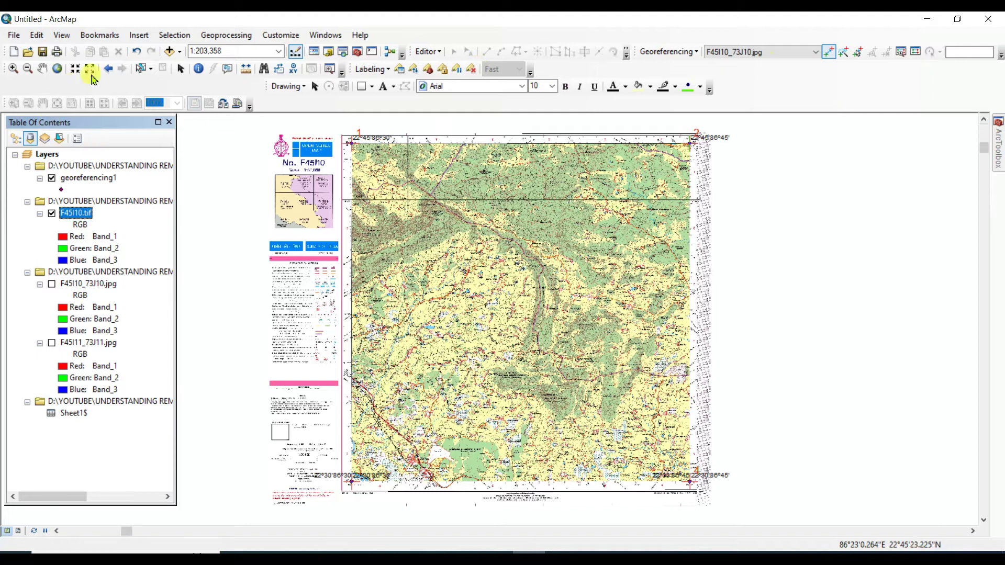
{"action": "left_click", "coordinate": [42, 69]}
{"action": "left_click_drag", "start_coordinate": [444, 339], "coordinate": [487, 306]}
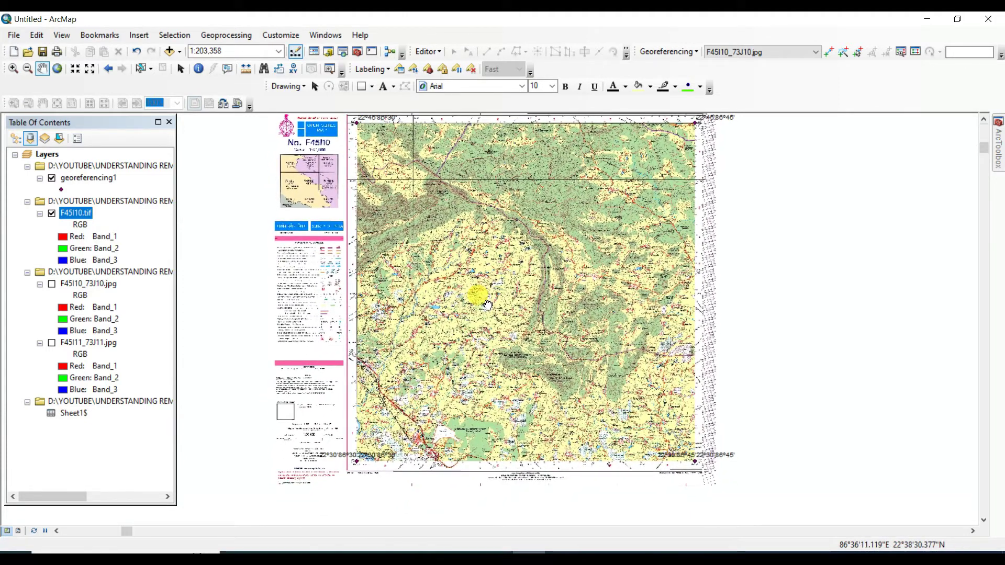
{"action": "left_click_drag", "start_coordinate": [488, 305], "coordinate": [486, 321]}
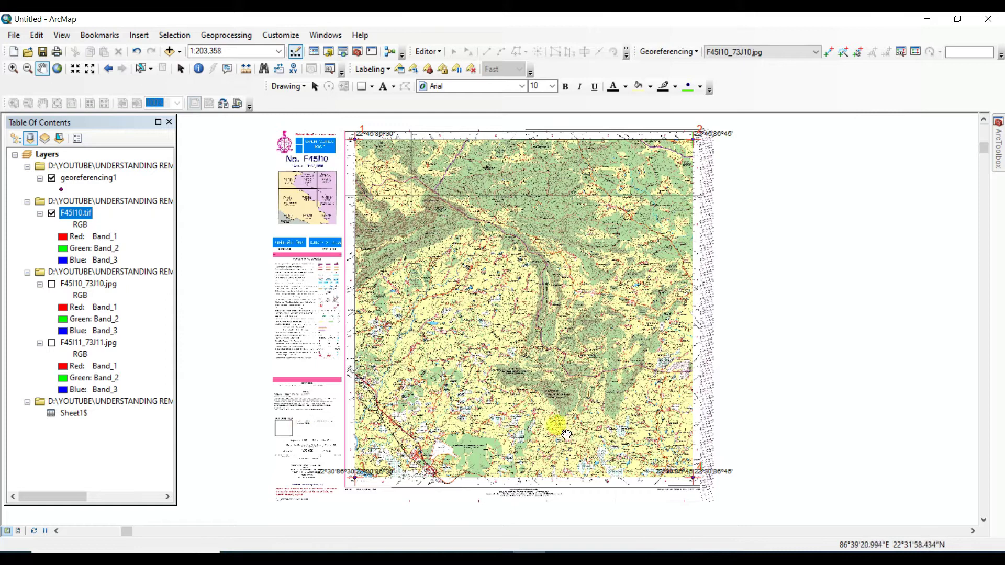
{"action": "left_click_drag", "start_coordinate": [557, 428], "coordinate": [560, 419]}
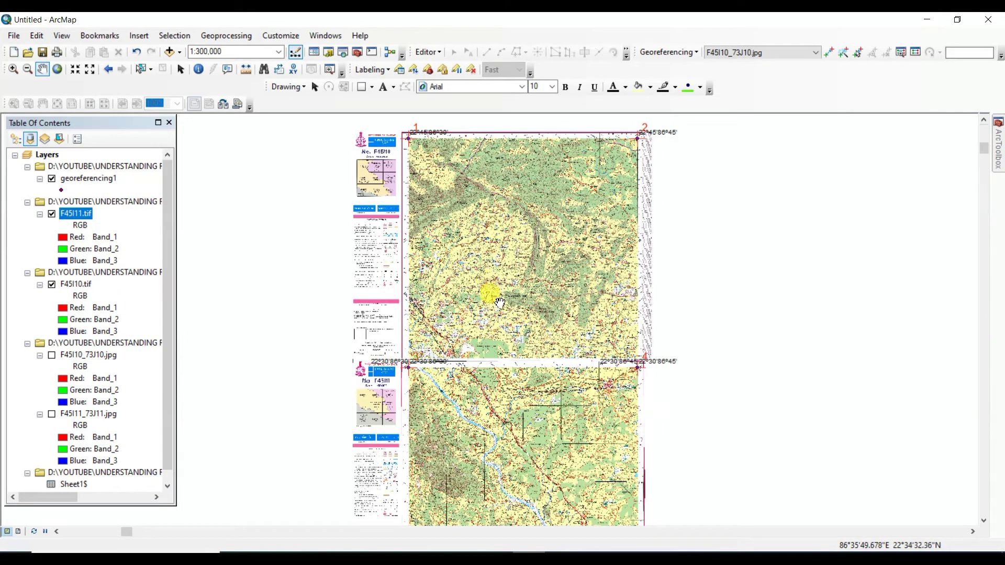
Step: Examine the border area where the rectified F45I10.tif and F45I11.tif toposheets meet
{"action": "left_click_drag", "start_coordinate": [504, 319], "coordinate": [502, 308]}
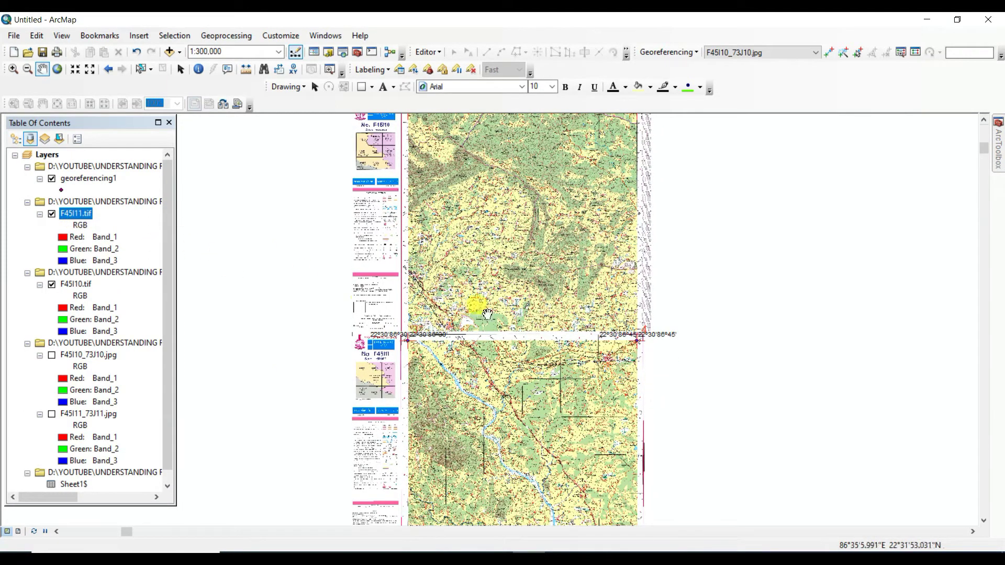
{"action": "left_click_drag", "start_coordinate": [477, 313], "coordinate": [483, 329]}
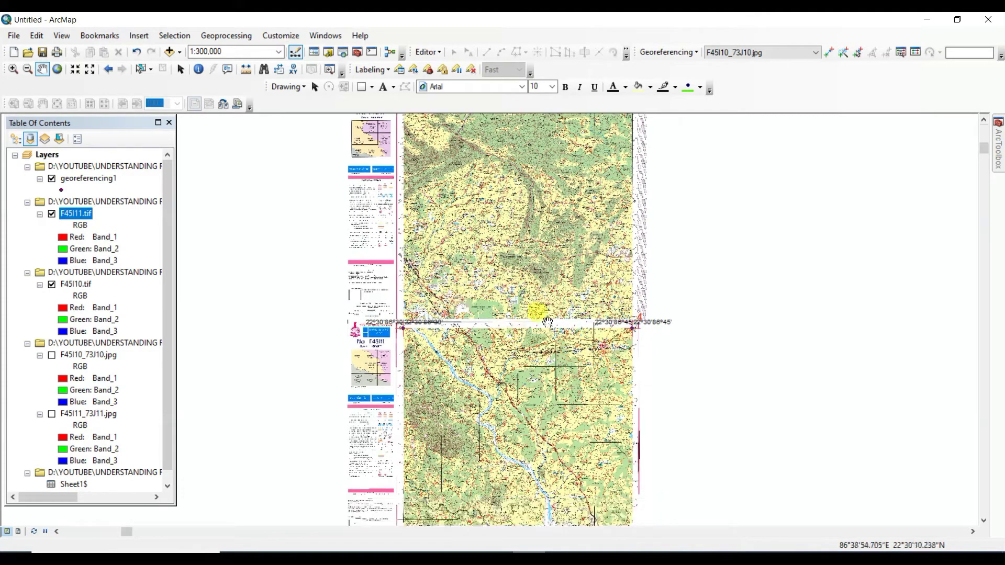
{"action": "scroll", "coordinate": [463, 348], "scroll_direction": "down", "scroll_amount": 1}
{"action": "scroll", "coordinate": [475, 361], "scroll_direction": "up", "scroll_amount": 4}
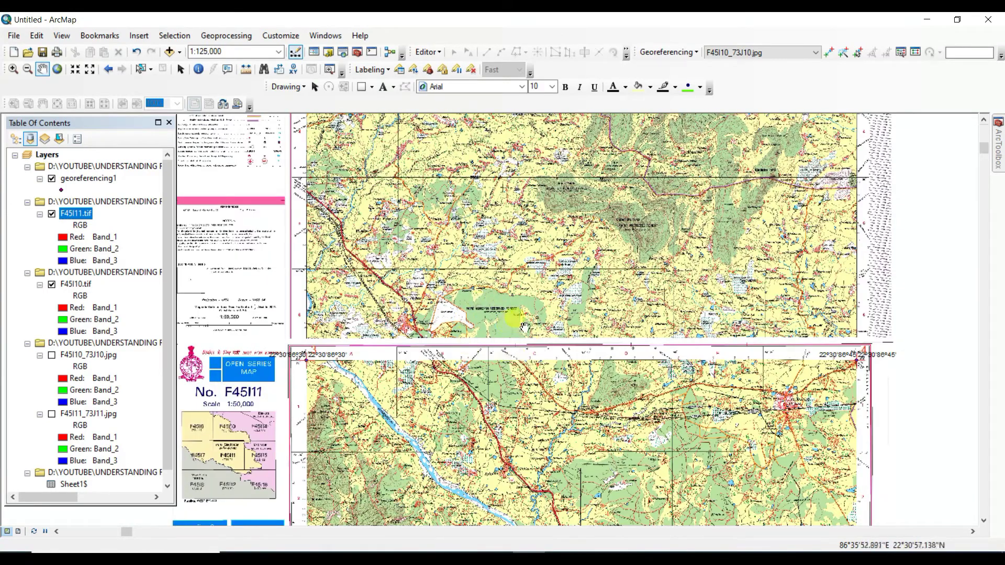
{"action": "scroll", "coordinate": [529, 335], "scroll_direction": "down", "scroll_amount": 2}
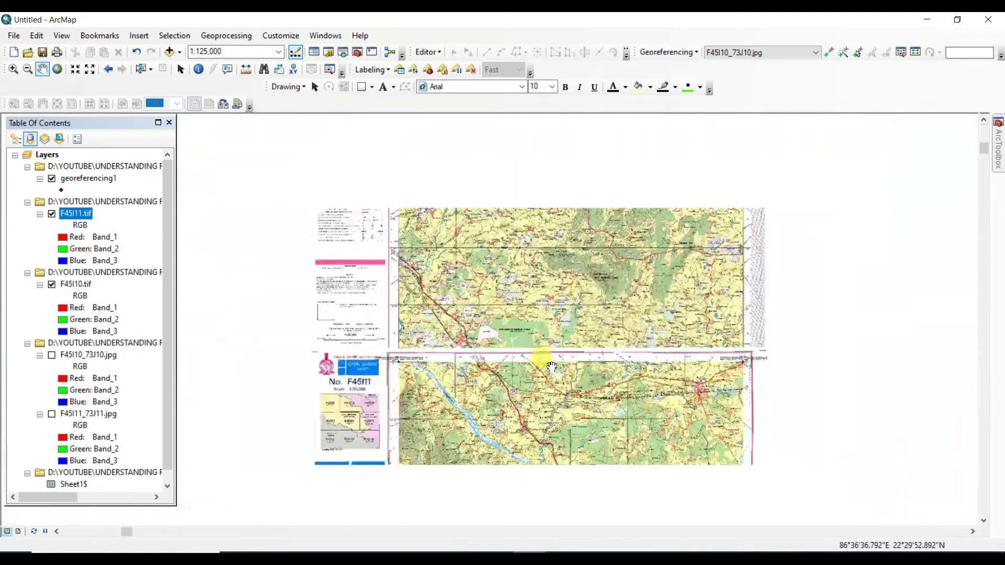
{"action": "scroll", "coordinate": [505, 365], "scroll_direction": "up", "scroll_amount": 2}
{"action": "scroll", "coordinate": [504, 364], "scroll_direction": "down", "scroll_amount": 2}
{"action": "scroll", "coordinate": [501, 364], "scroll_direction": "up", "scroll_amount": 2}
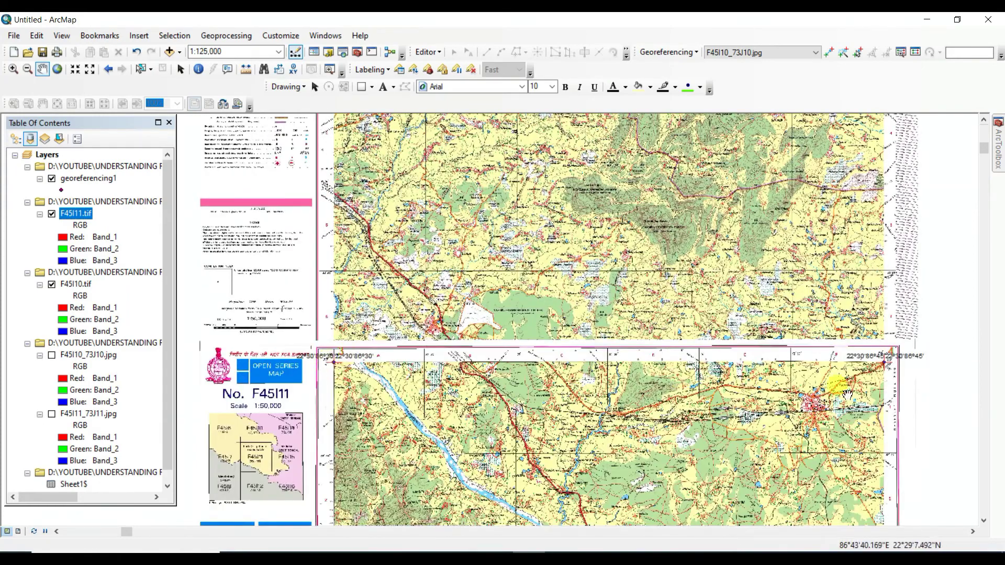
{"action": "left_click_drag", "start_coordinate": [891, 365], "coordinate": [894, 394]}
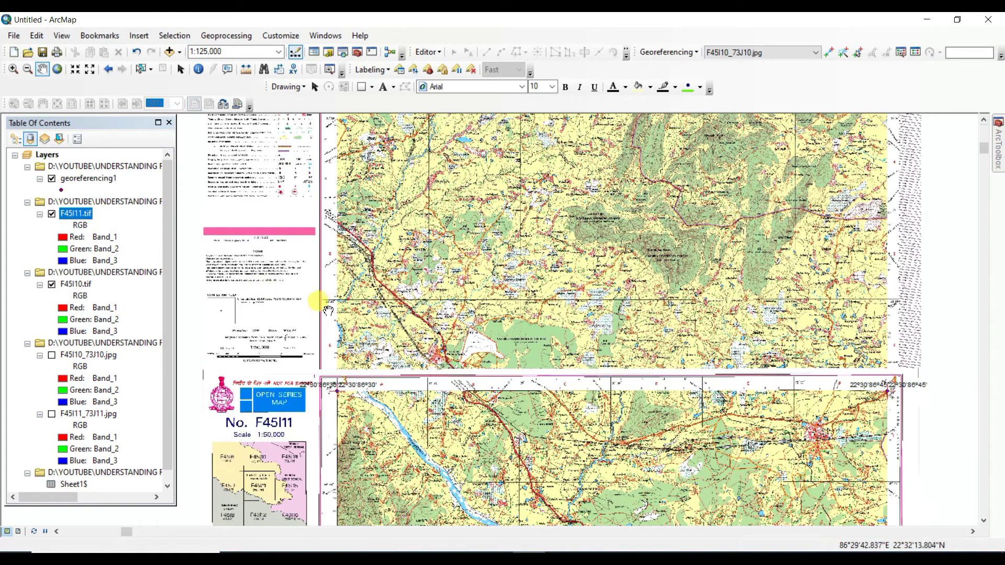
{"action": "left_click_drag", "start_coordinate": [572, 343], "coordinate": [537, 288]}
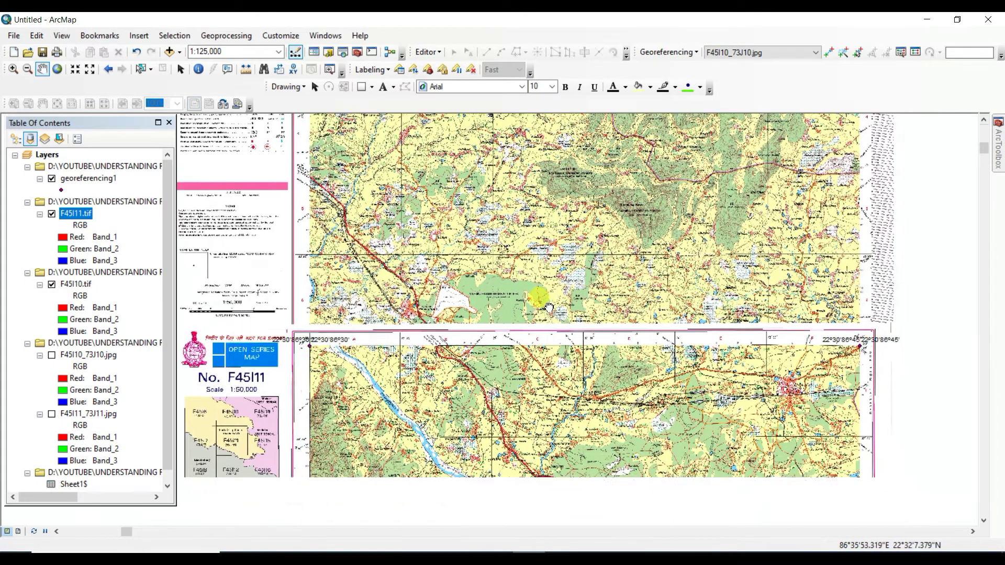
Step: Start the Clip tool for raster processing from the Data Management tools and choose F45I10.tif as the input raster
{"action": "mouse_move", "coordinate": [999, 153]}
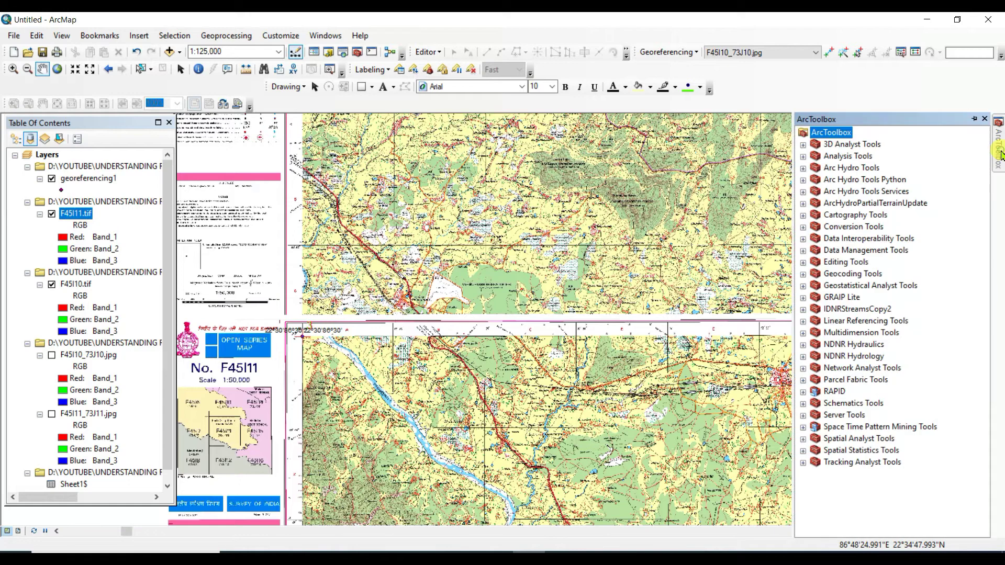
{"action": "left_click", "coordinate": [803, 250]}
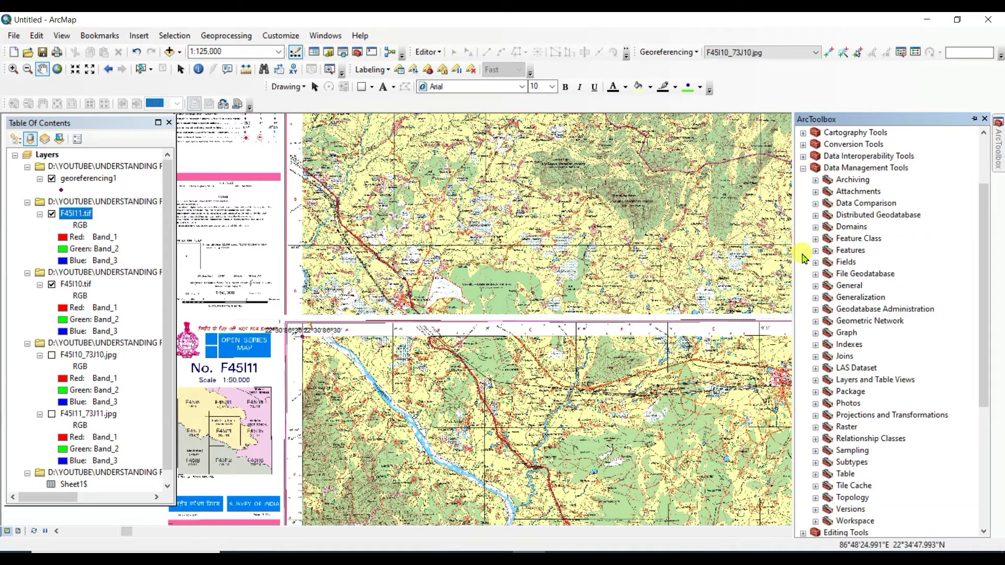
{"action": "left_click", "coordinate": [816, 427]}
{"action": "scroll", "coordinate": [833, 431], "scroll_direction": "down", "scroll_amount": 1}
{"action": "scroll", "coordinate": [833, 430], "scroll_direction": "down", "scroll_amount": 1}
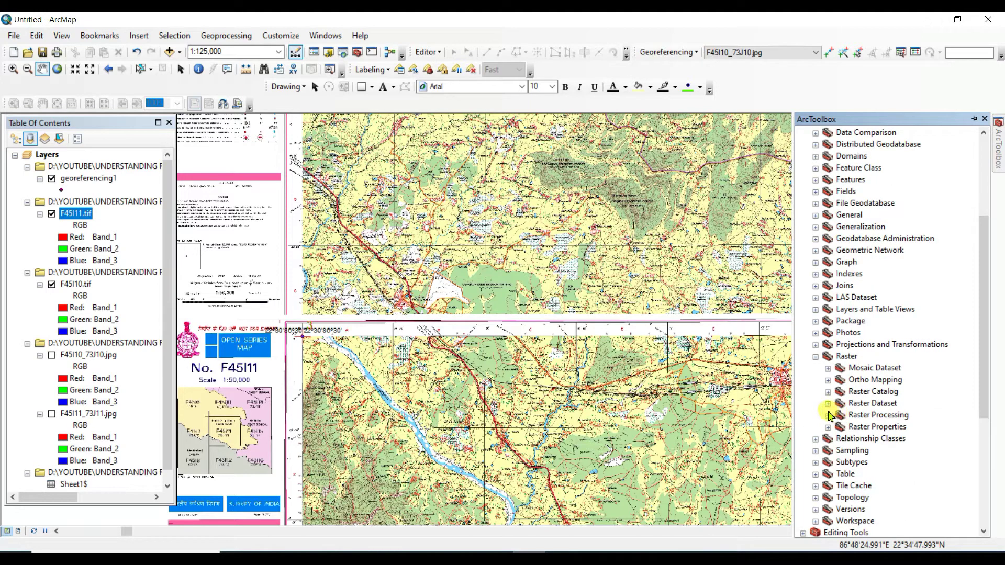
{"action": "left_click", "coordinate": [827, 416]}
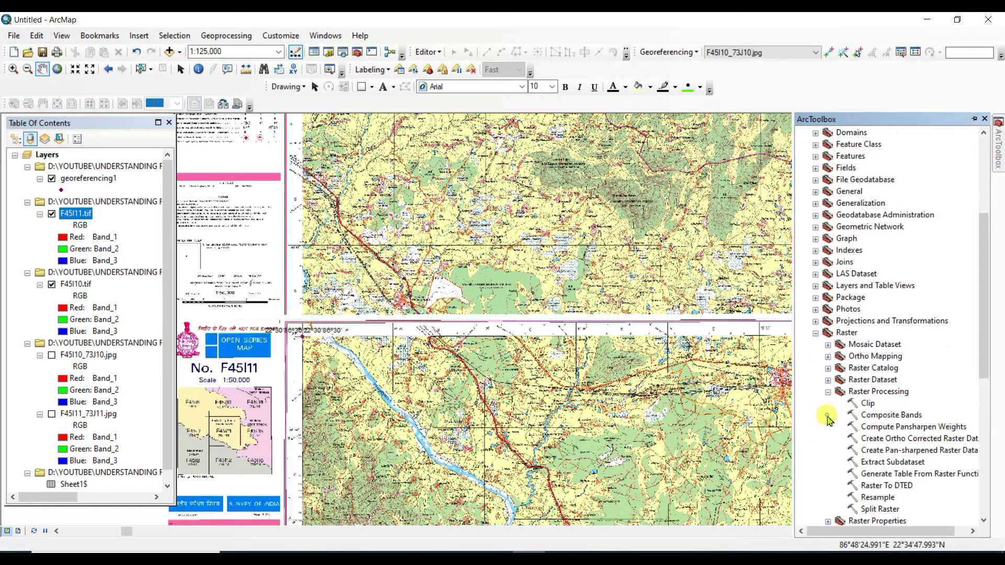
{"action": "double_click", "coordinate": [868, 404]}
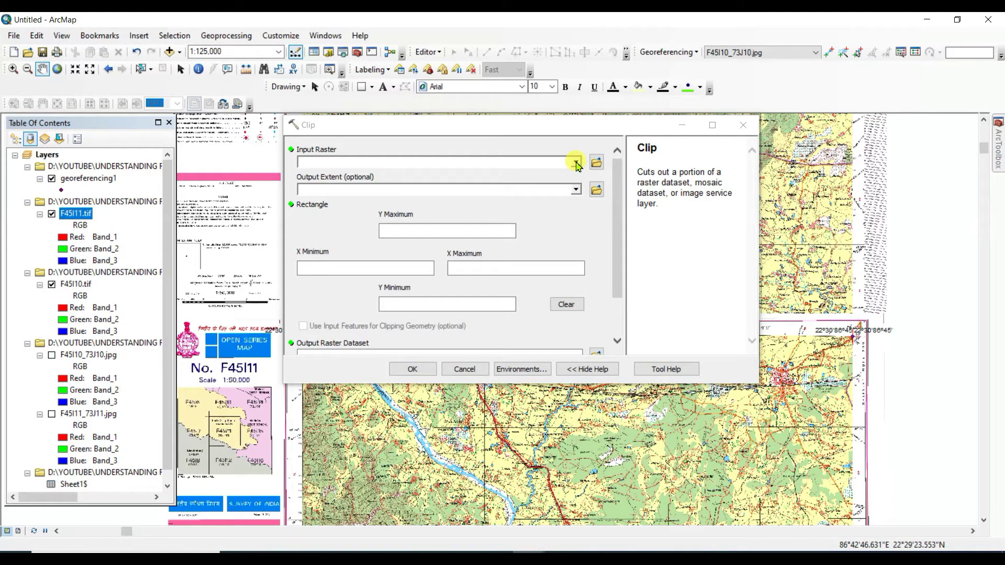
{"action": "left_click", "coordinate": [577, 163]}
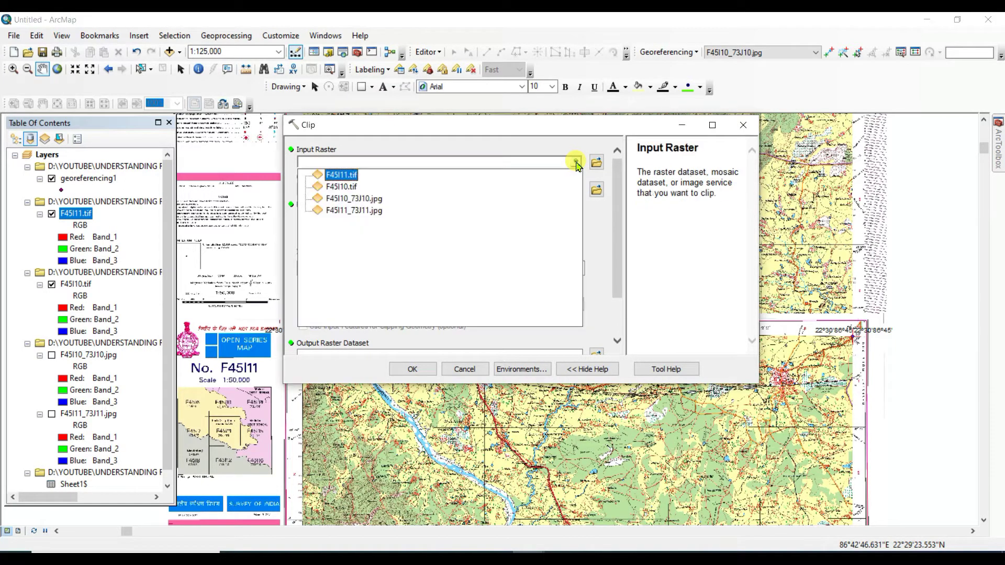
{"action": "left_click", "coordinate": [343, 189]}
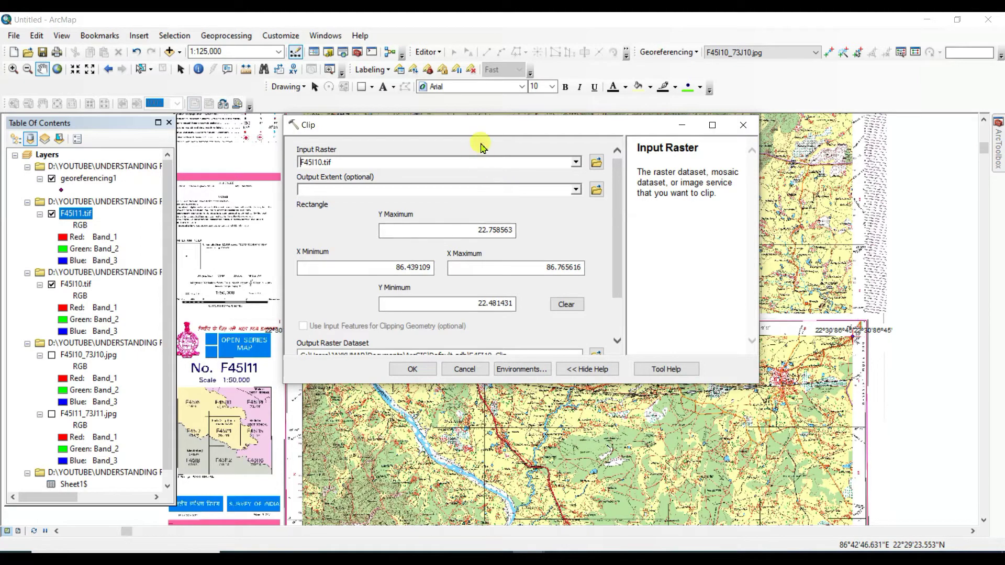
Step: Set the clip rectangle's Y Maximum to 22.75
{"action": "left_click_drag", "start_coordinate": [485, 138], "coordinate": [523, 137]}
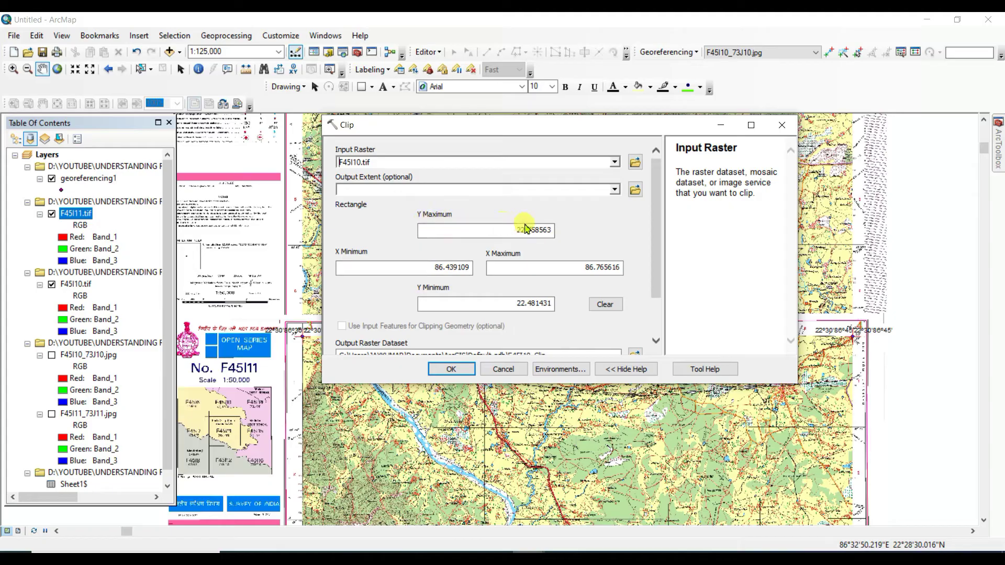
{"action": "left_click", "coordinate": [531, 231]}
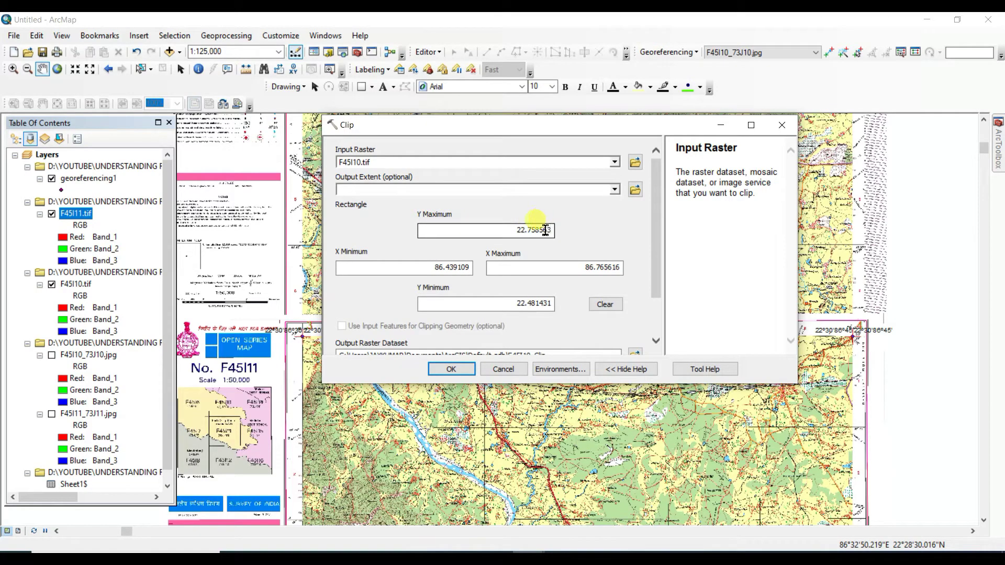
{"action": "left_click_drag", "start_coordinate": [536, 231], "coordinate": [605, 237]}
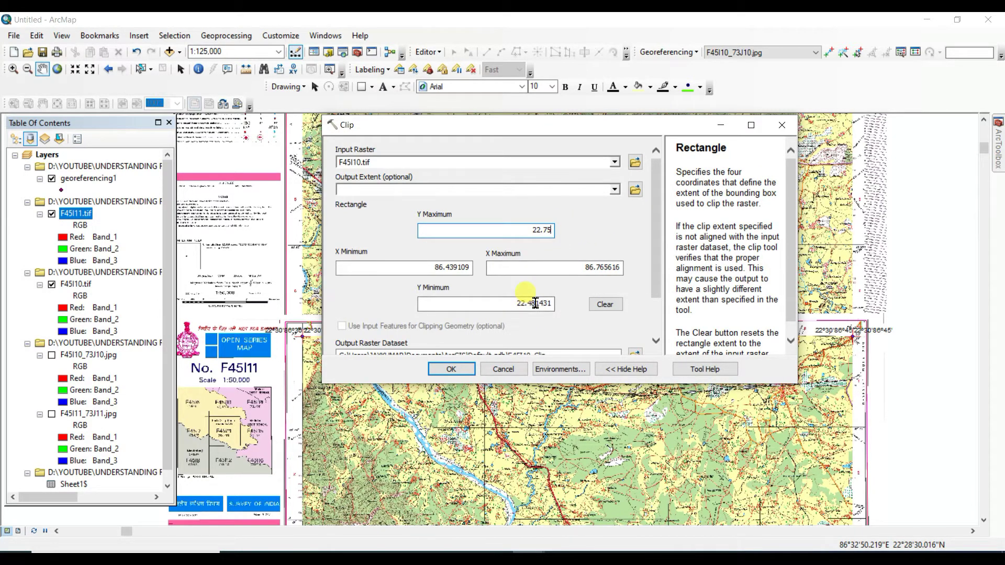
Step: Set the clip rectangle's Y Minimum to 22.50, X Minimum to 86.50 and X Maximum to 86.75
{"action": "left_click_drag", "start_coordinate": [530, 304], "coordinate": [617, 311]}
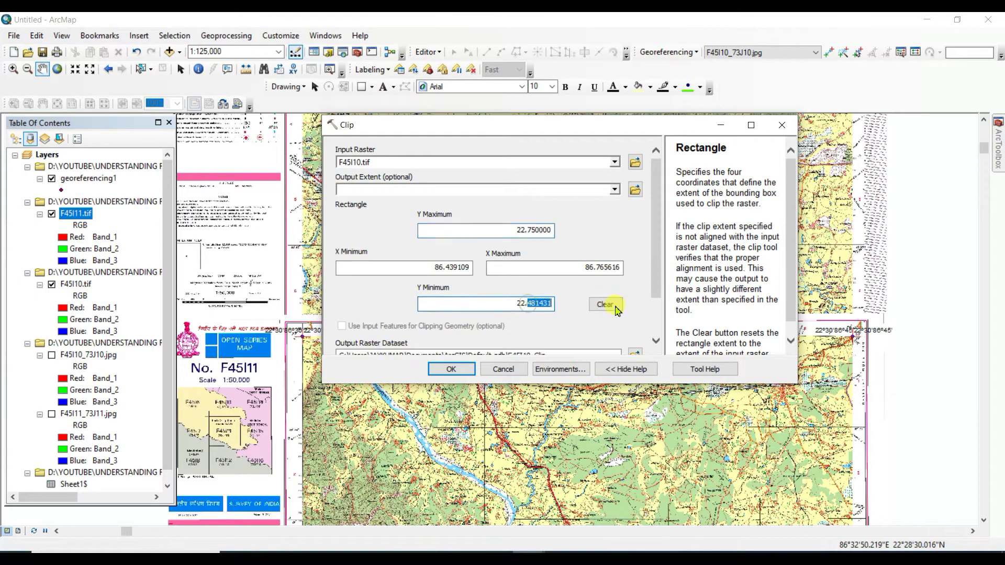
{"action": "type", "text": "50"}
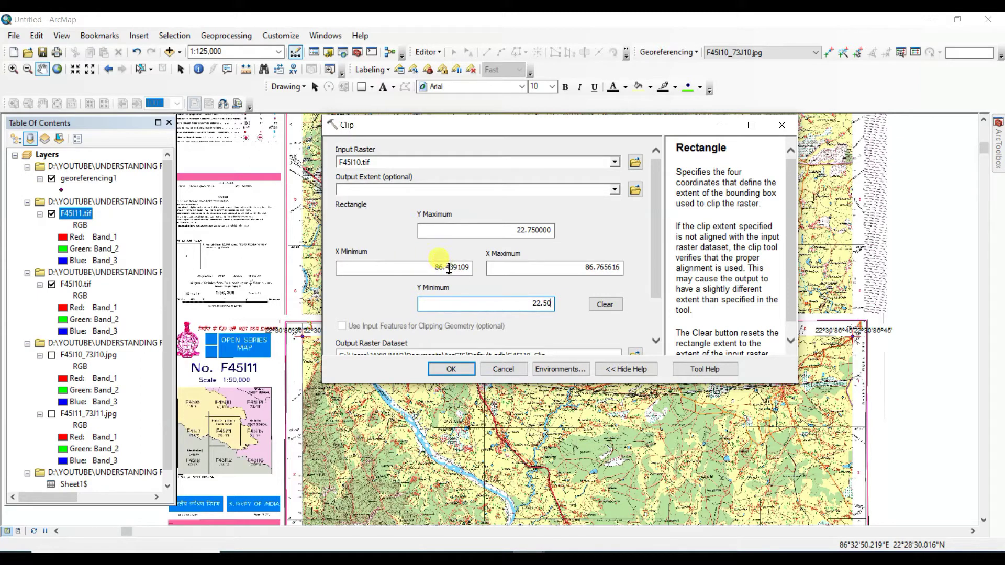
{"action": "left_click_drag", "start_coordinate": [448, 268], "coordinate": [510, 270]}
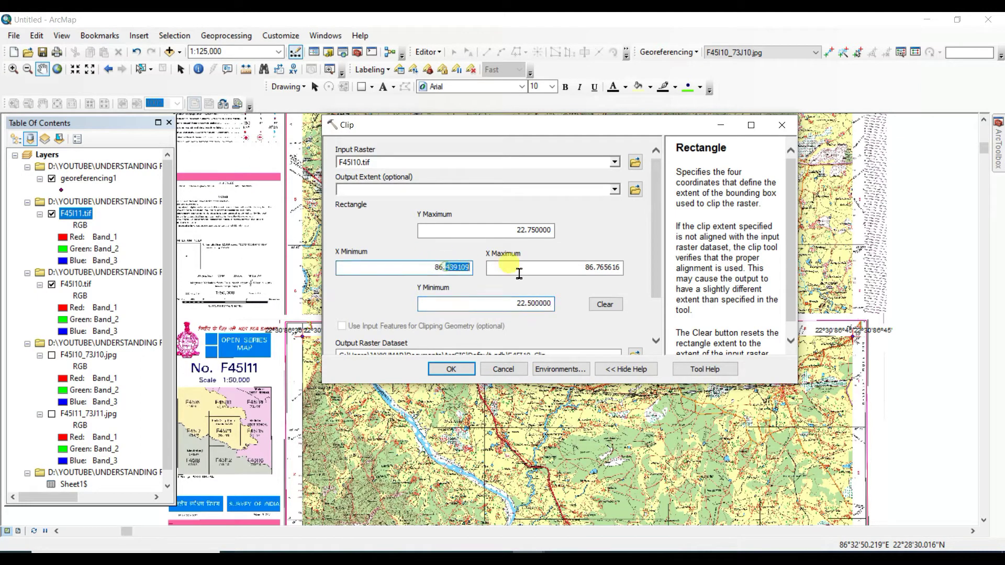
{"action": "type", "text": "50"}
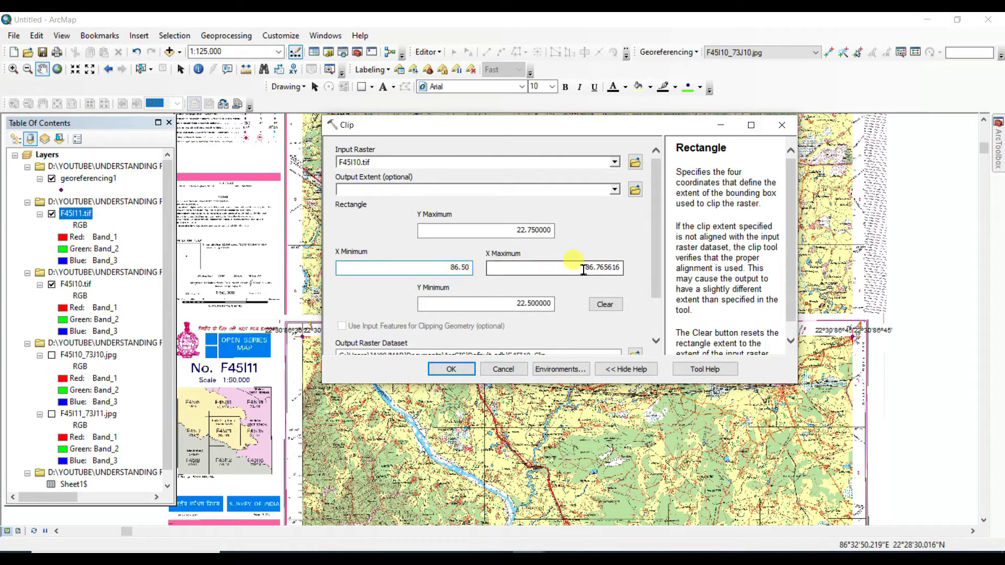
{"action": "left_click_drag", "start_coordinate": [602, 267], "coordinate": [737, 276]}
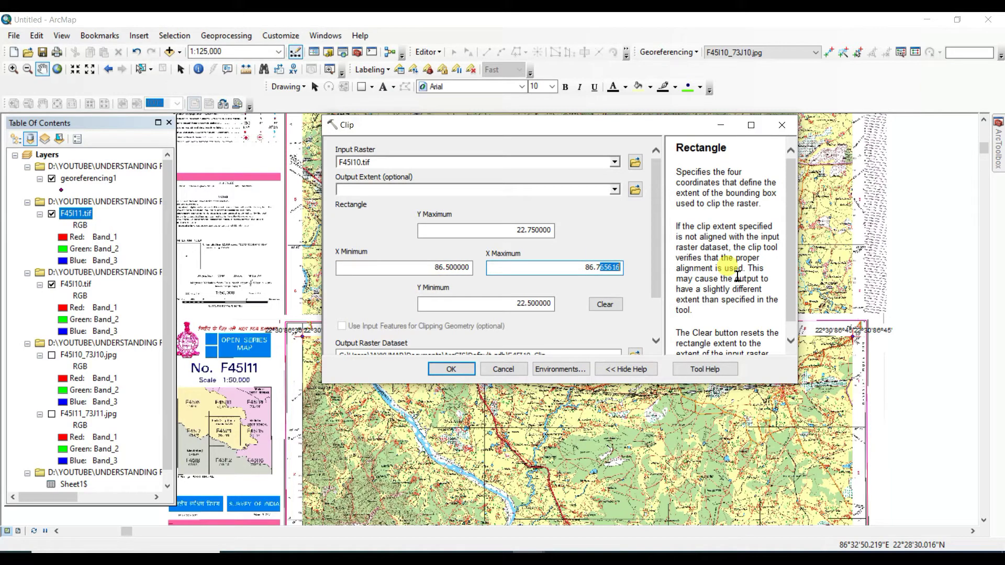
{"action": "type", "text": "5"}
Step: Run the clip with output F45I10_clip.tif in the Rectify folder and hide the unclipped F45I10.tif and F45I11.tif layers
{"action": "scroll", "coordinate": [661, 265], "scroll_direction": "down", "scroll_amount": 3}
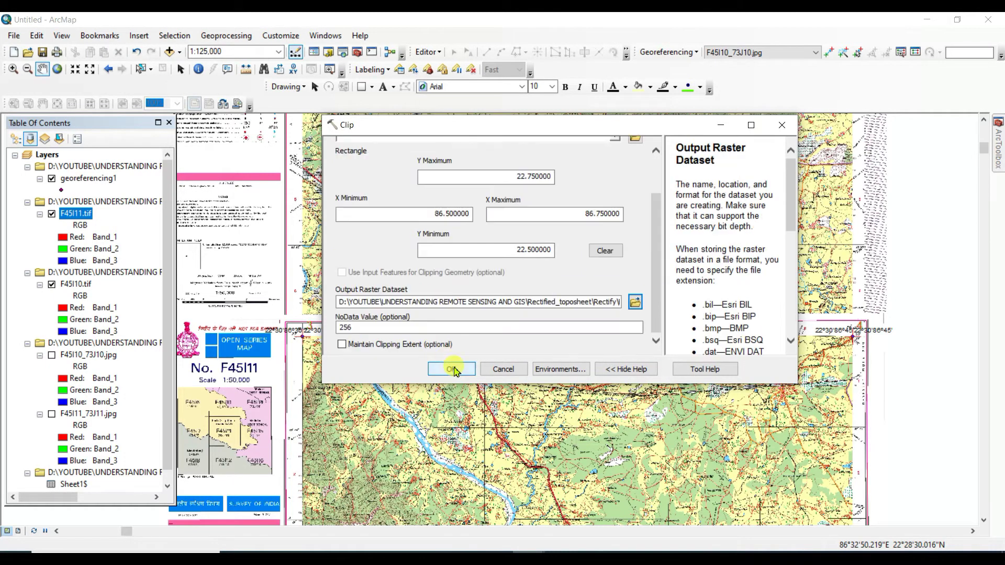
{"action": "left_click", "coordinate": [451, 369]}
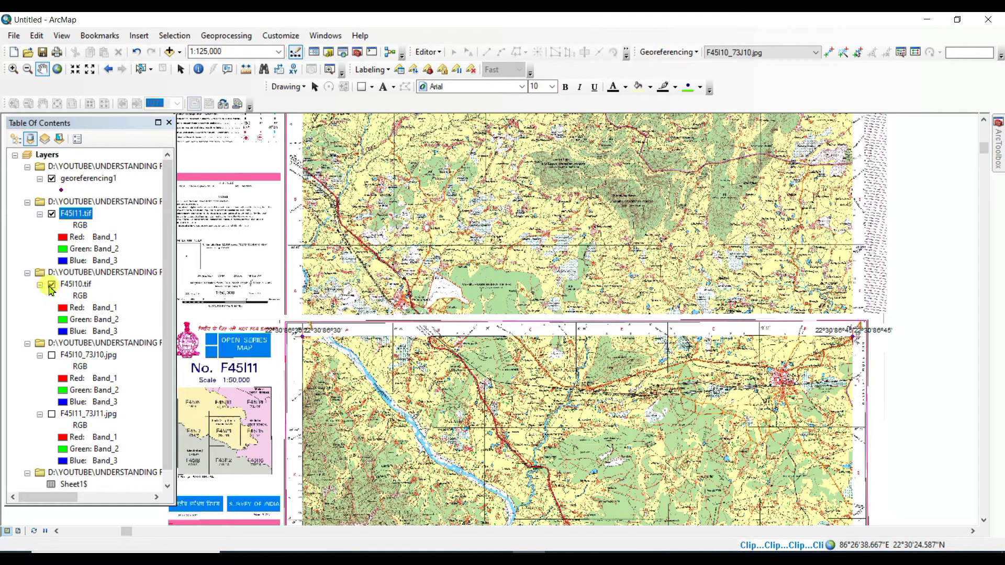
{"action": "left_click", "coordinate": [51, 285]}
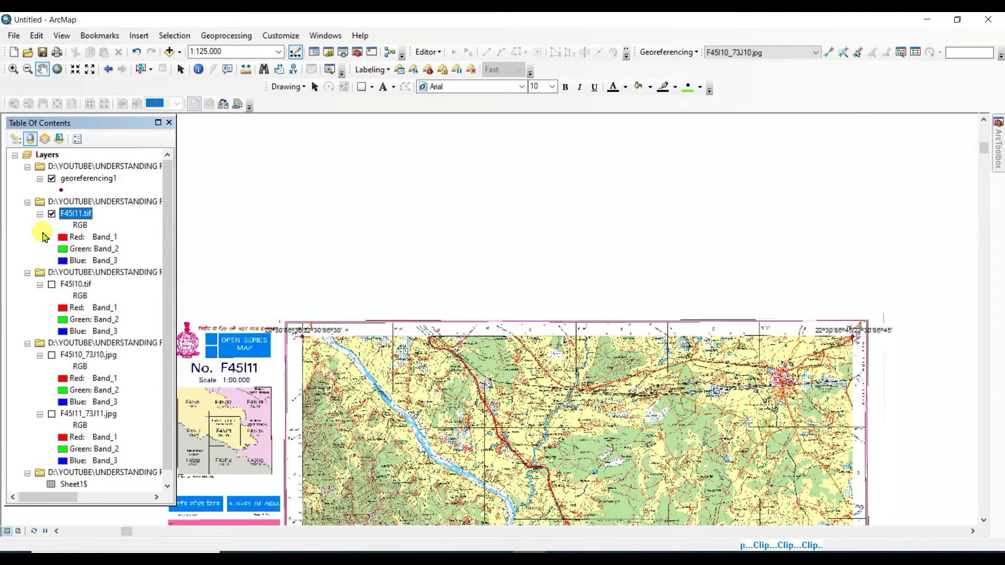
{"action": "left_click", "coordinate": [52, 214]}
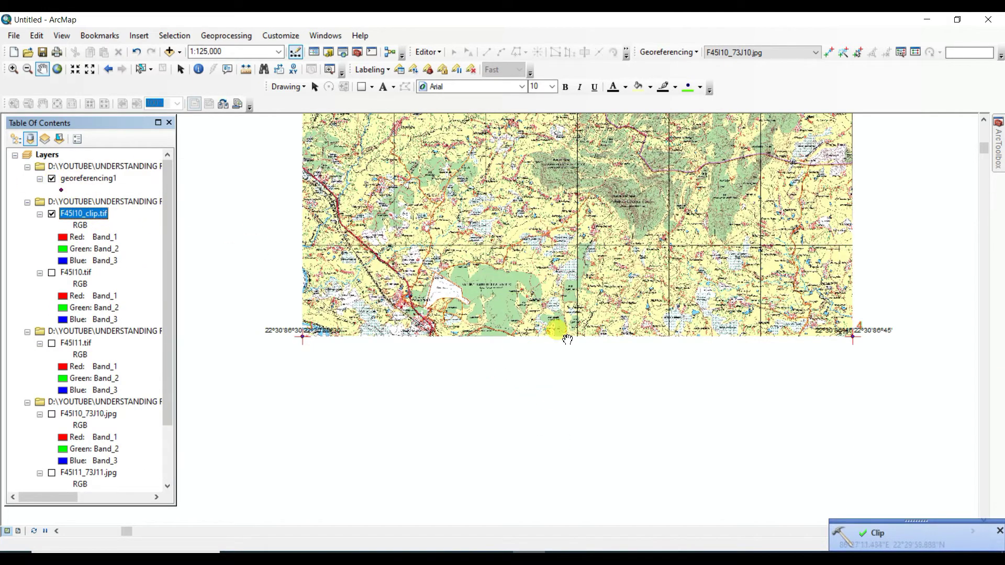
{"action": "left_click", "coordinate": [57, 70]}
{"action": "left_click", "coordinate": [28, 69]}
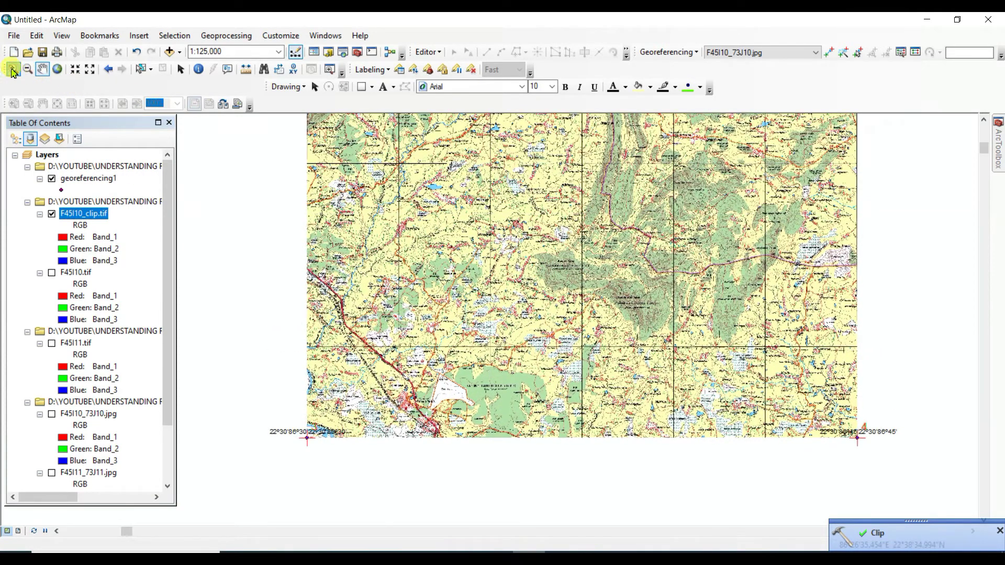
{"action": "left_click", "coordinate": [459, 261]}
{"action": "left_click", "coordinate": [459, 261]}
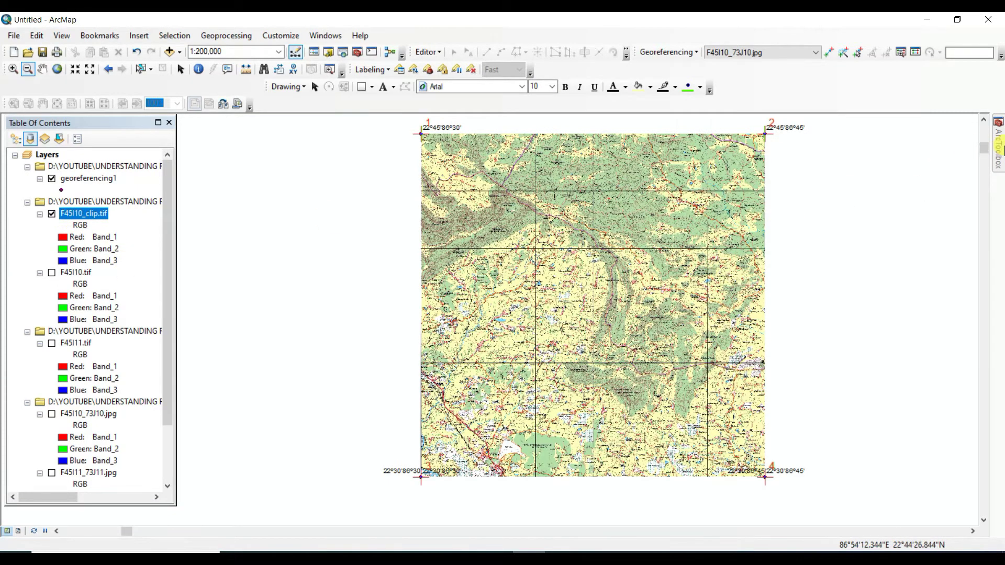
Step: Start the raster processing Clip tool again and choose F45I11.tif as the input raster
{"action": "left_click", "coordinate": [998, 151]}
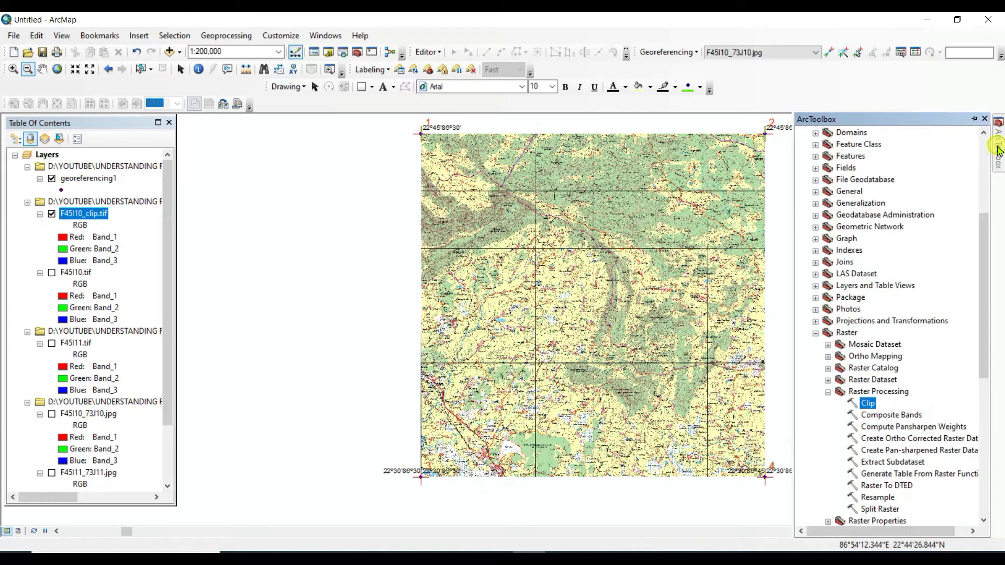
{"action": "left_click", "coordinate": [869, 403]}
{"action": "double_click", "coordinate": [869, 403]}
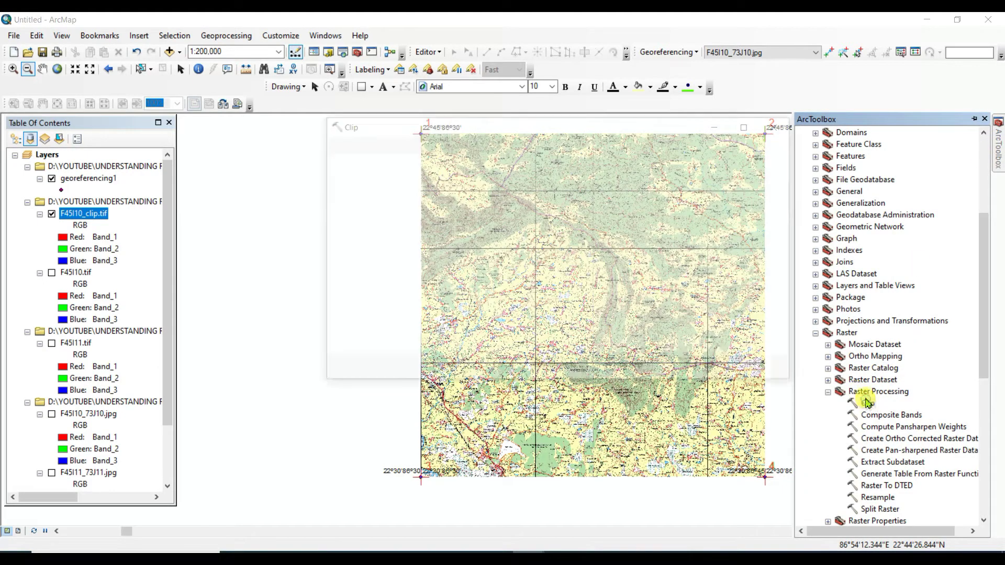
{"action": "left_click", "coordinate": [615, 162]}
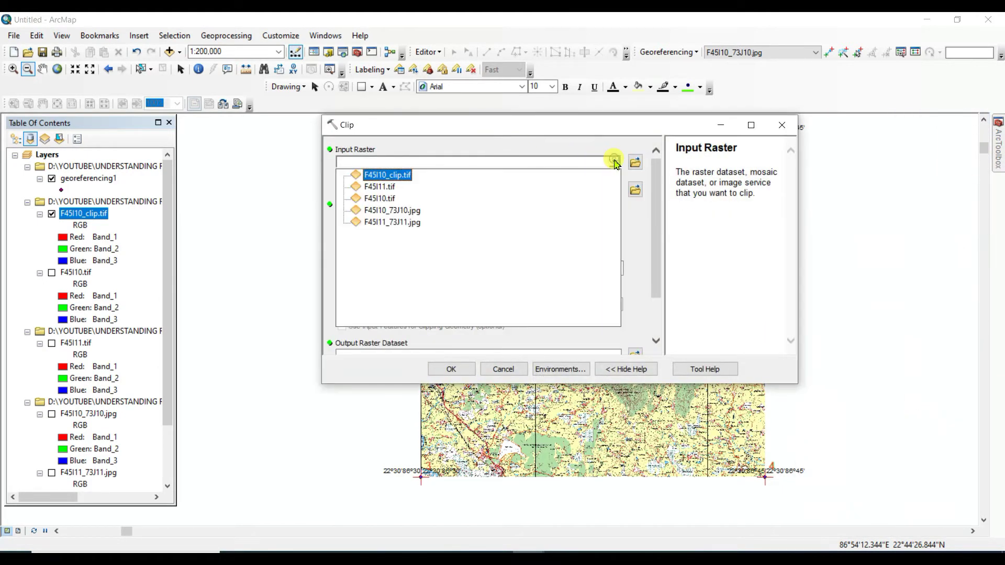
{"action": "left_click", "coordinate": [385, 188]}
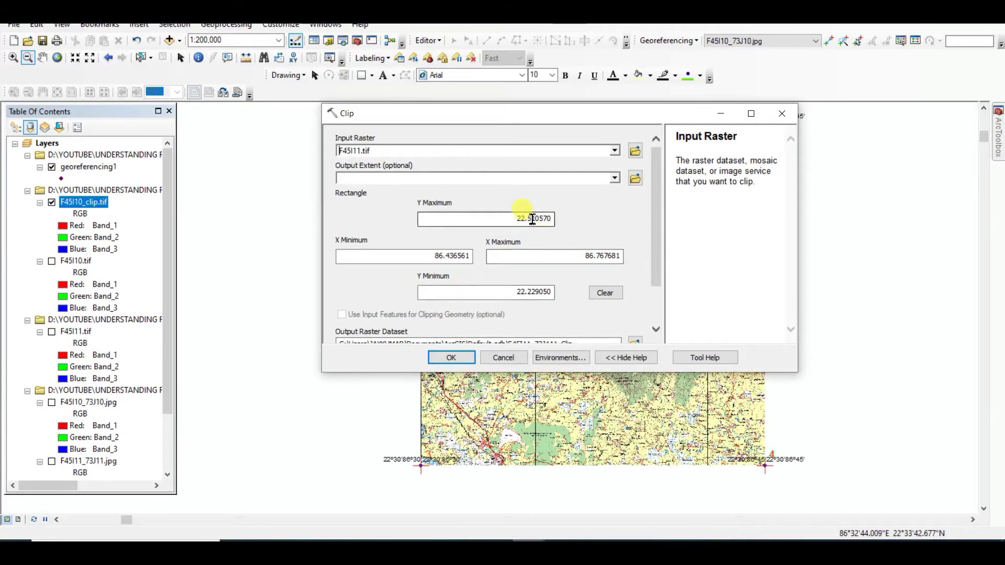
Step: Set the clip rectangle's Y Maximum to 22.50 and Y Minimum to 22.25, checking the corner coordinates for F45I11 in the Excel sheet
{"action": "left_click_drag", "start_coordinate": [532, 219], "coordinate": [626, 232]}
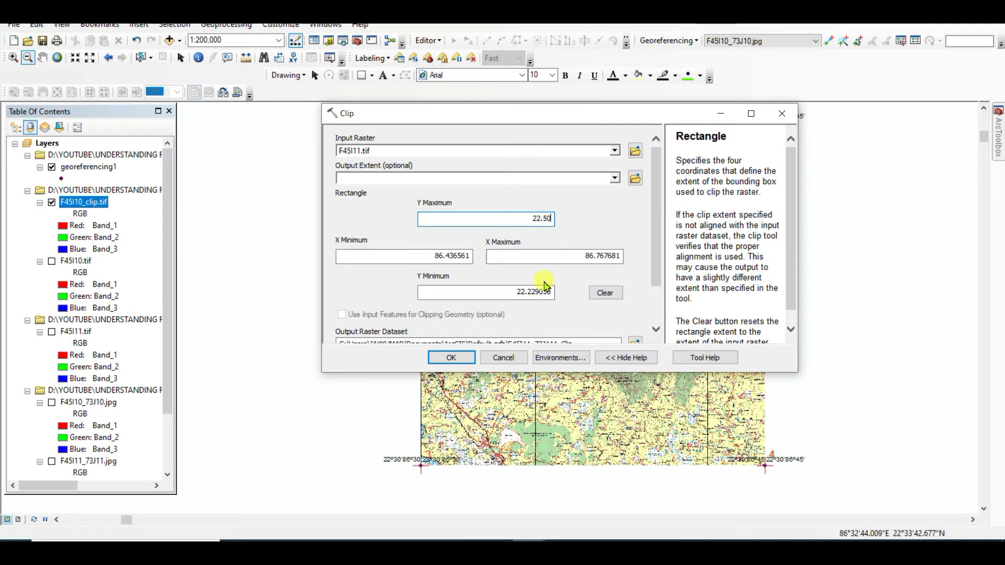
{"action": "left_click_drag", "start_coordinate": [533, 291], "coordinate": [587, 291]}
{"action": "type", "text": "22.25"}
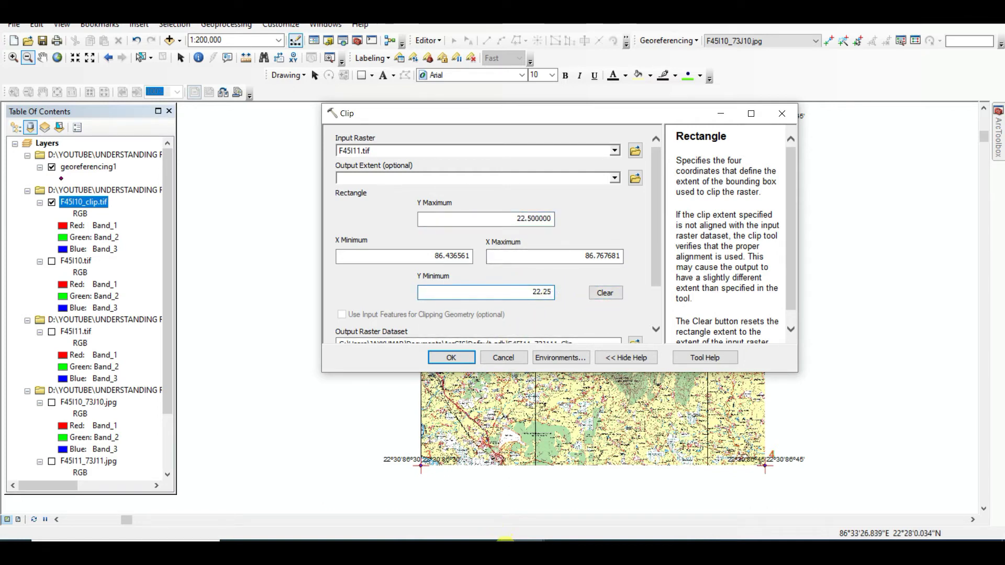
{"action": "left_click", "coordinate": [501, 536]}
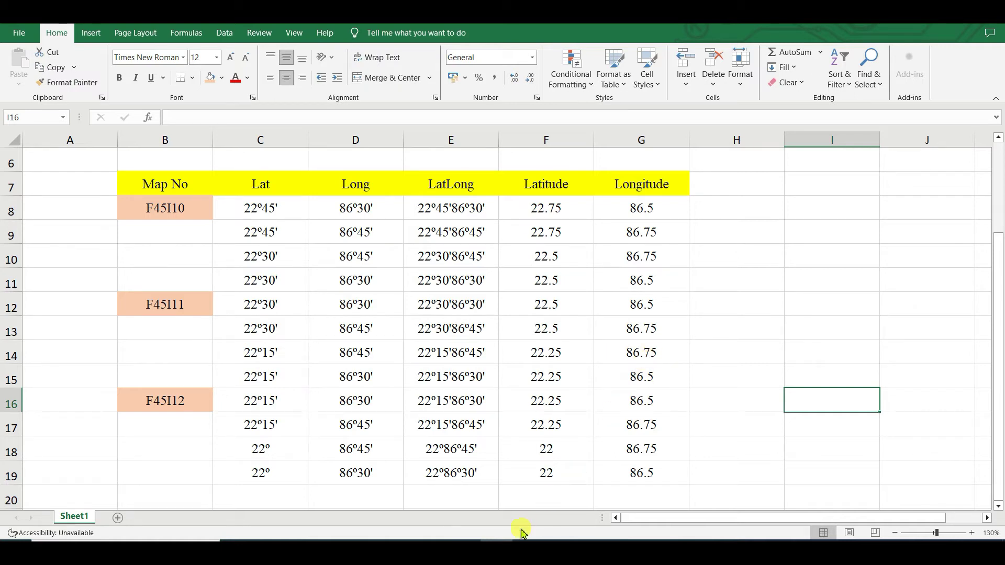
{"action": "mouse_move", "coordinate": [527, 523]}
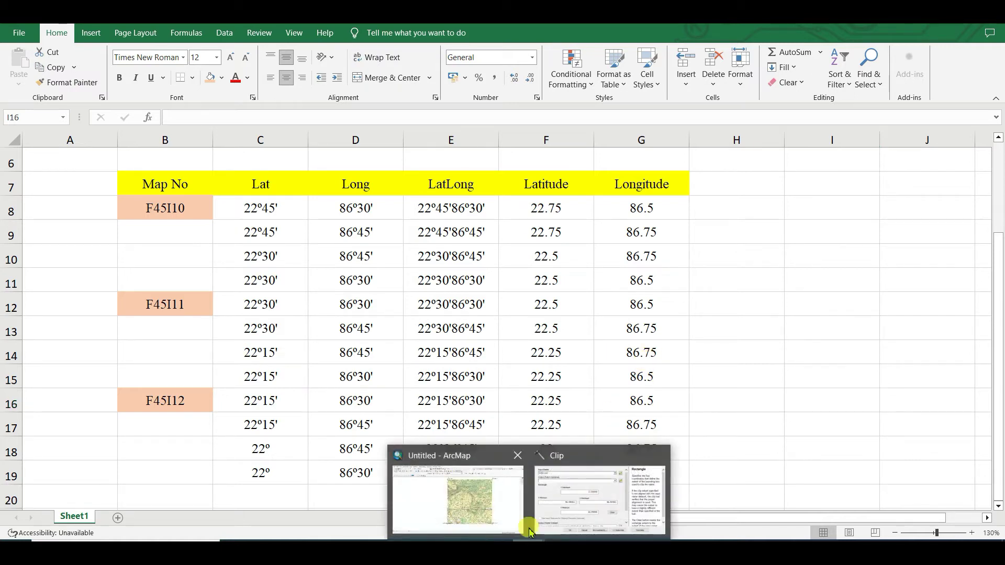
{"action": "left_click", "coordinate": [554, 482]}
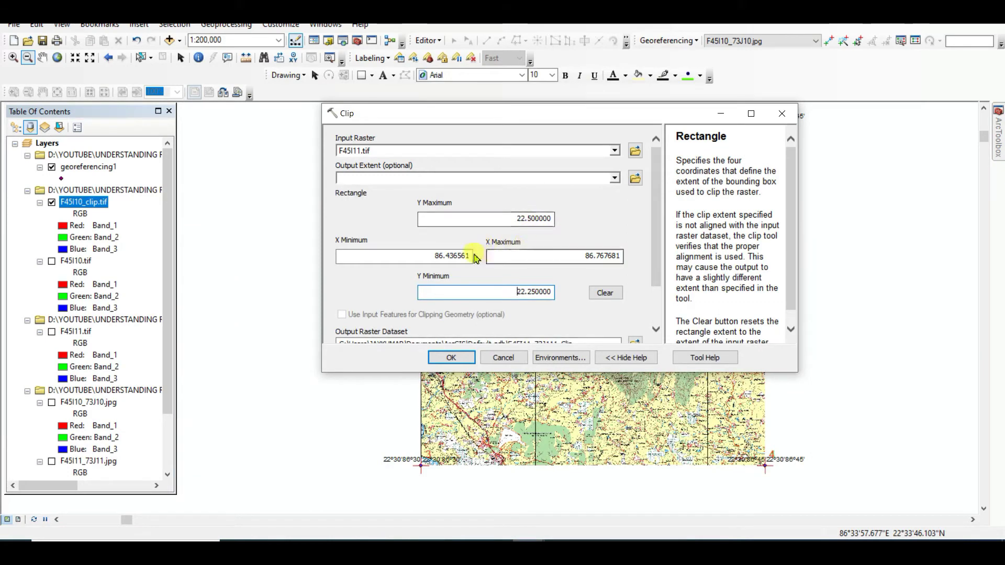
Step: Set X Minimum to 86.50 and X Maximum to 86.75, and run the clip with output F45I11_clip.tif in the Rectify folder
{"action": "double_click", "coordinate": [447, 256]}
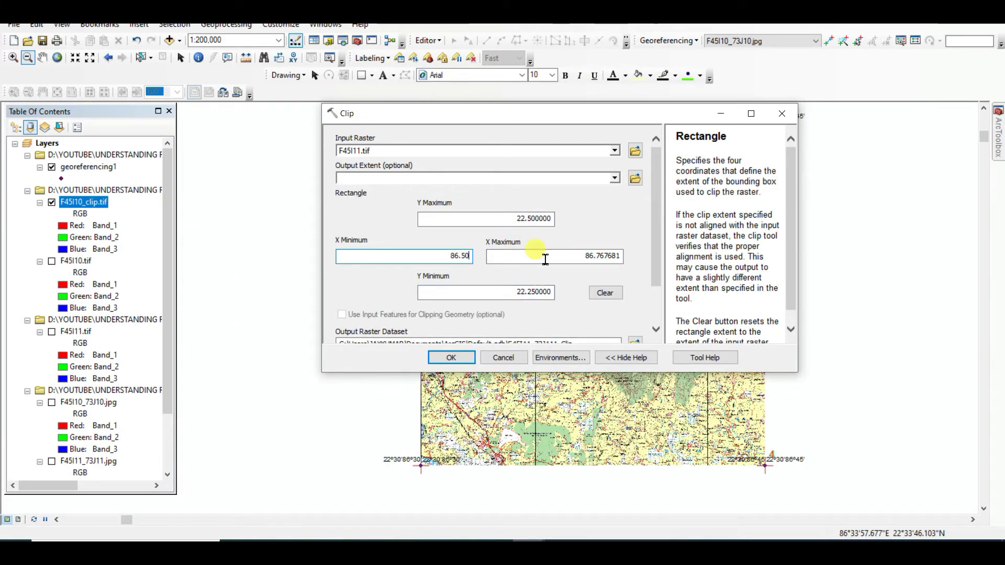
{"action": "left_click_drag", "start_coordinate": [603, 256], "coordinate": [621, 256]}
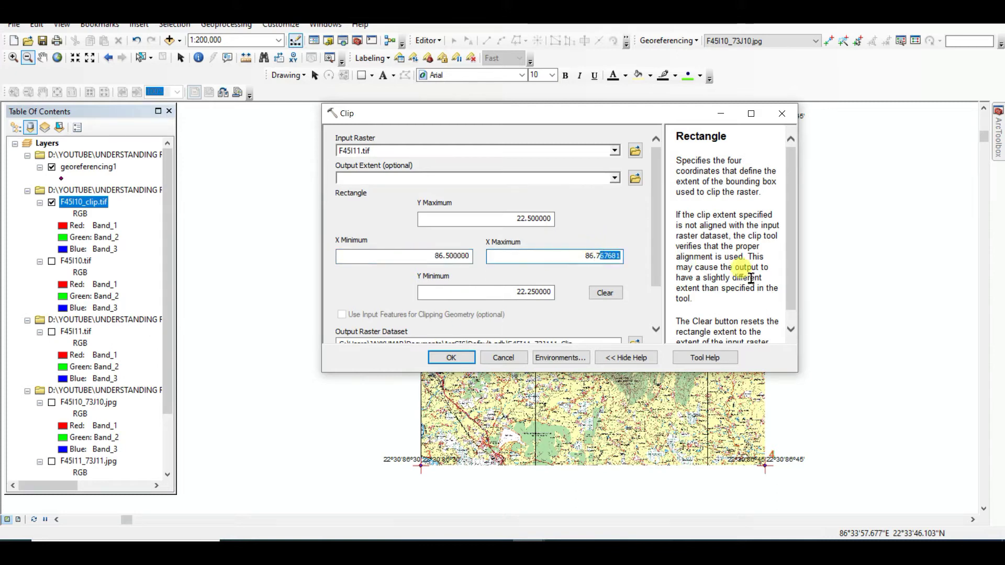
{"action": "type", "text": "5"}
{"action": "scroll", "coordinate": [523, 314], "scroll_direction": "down", "scroll_amount": 3}
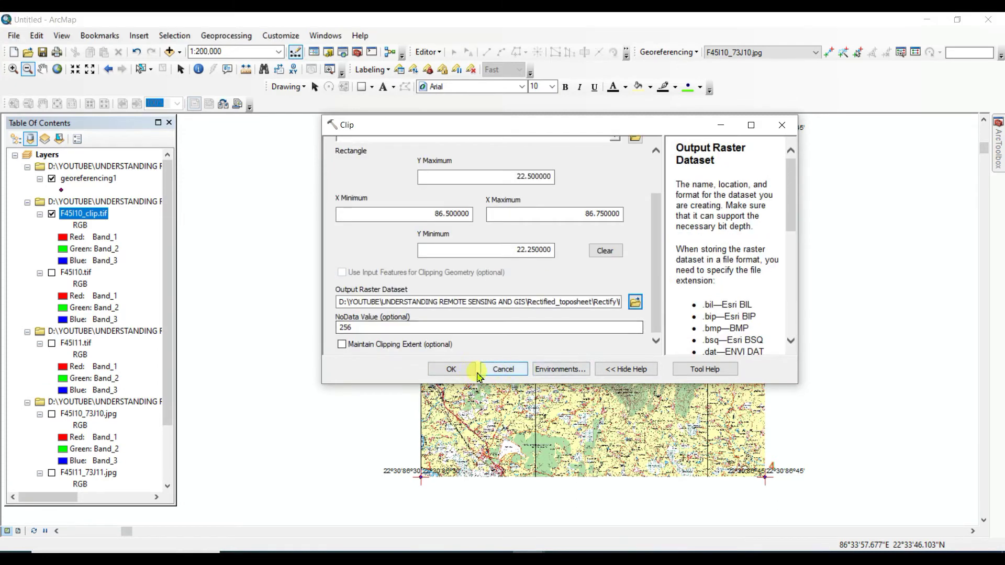
{"action": "left_click", "coordinate": [450, 357]}
Step: Examine the seam between F45I10_clip.tif and F45I11_clip.tif, switching each clipped layer off and on again
{"action": "left_click", "coordinate": [42, 70]}
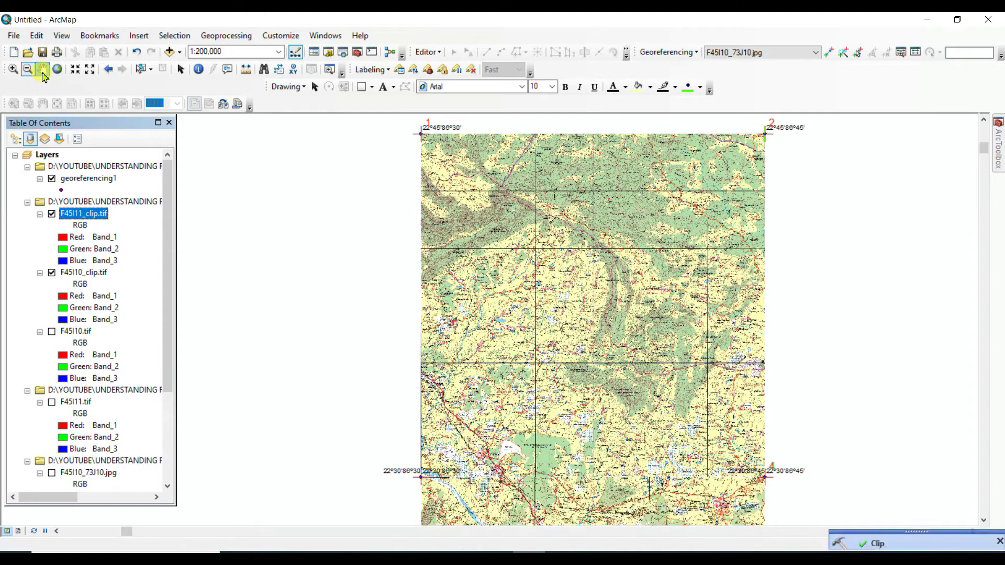
{"action": "left_click_drag", "start_coordinate": [590, 504], "coordinate": [535, 361]}
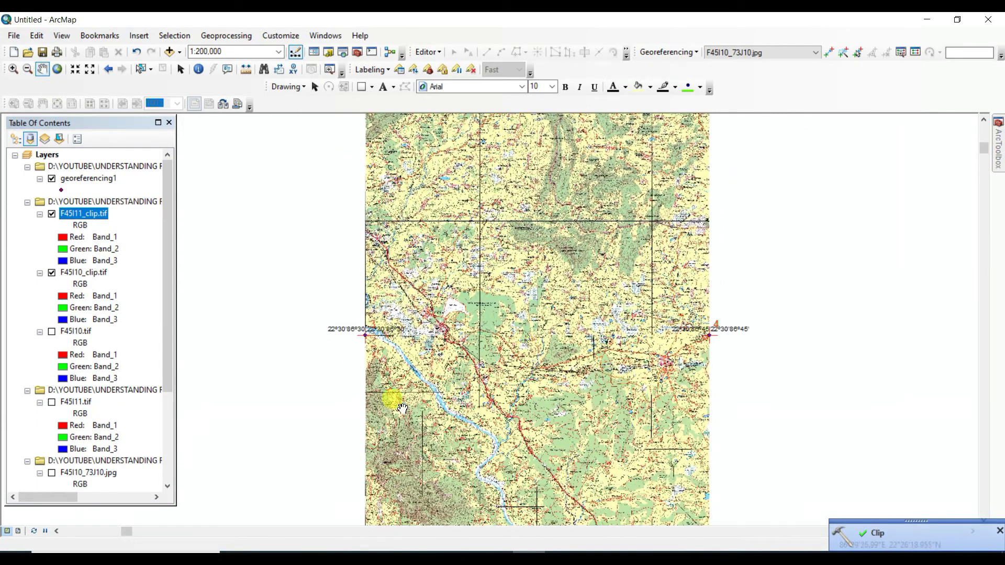
{"action": "left_click_drag", "start_coordinate": [489, 387], "coordinate": [487, 341]}
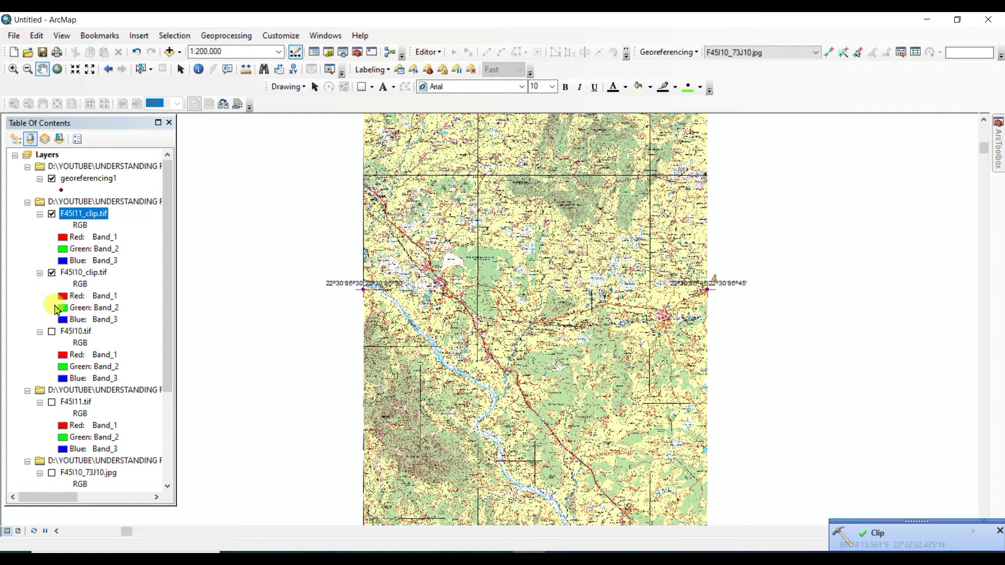
{"action": "scroll", "coordinate": [60, 353], "scroll_direction": "down", "scroll_amount": 2}
{"action": "scroll", "coordinate": [61, 360], "scroll_direction": "up", "scroll_amount": 2}
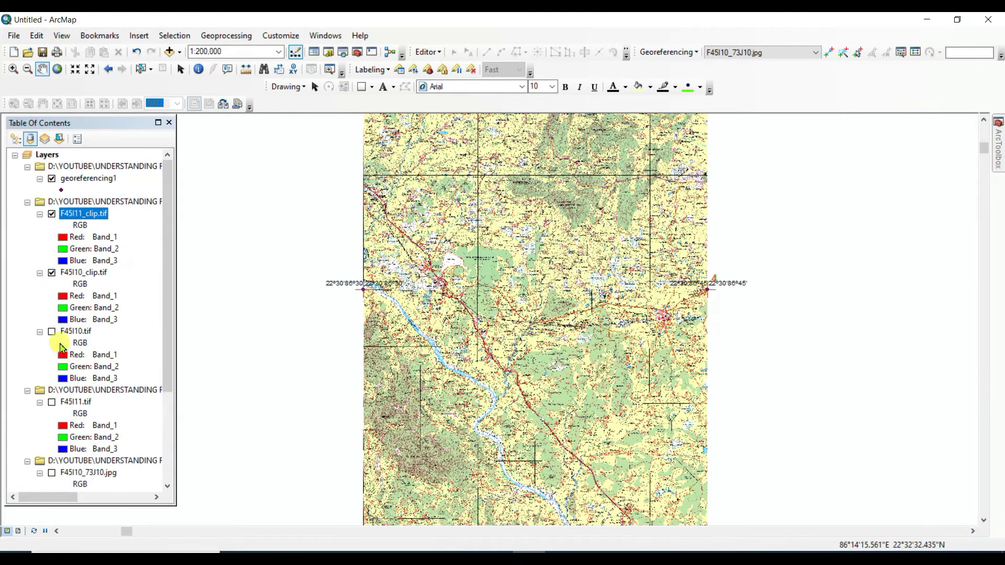
{"action": "left_click", "coordinate": [52, 214]}
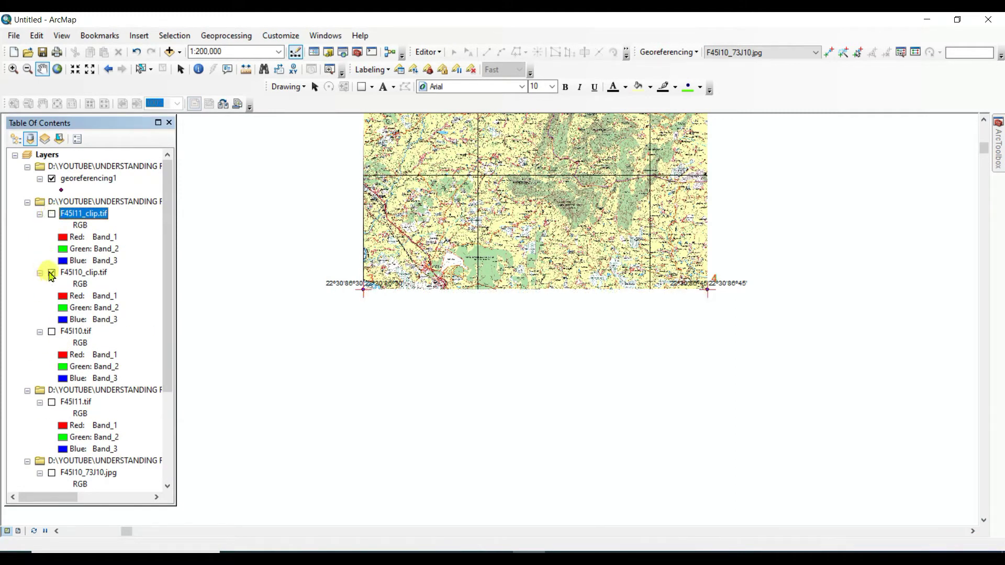
{"action": "left_click", "coordinate": [51, 272]}
{"action": "left_click", "coordinate": [51, 272]}
{"action": "left_click", "coordinate": [51, 213]}
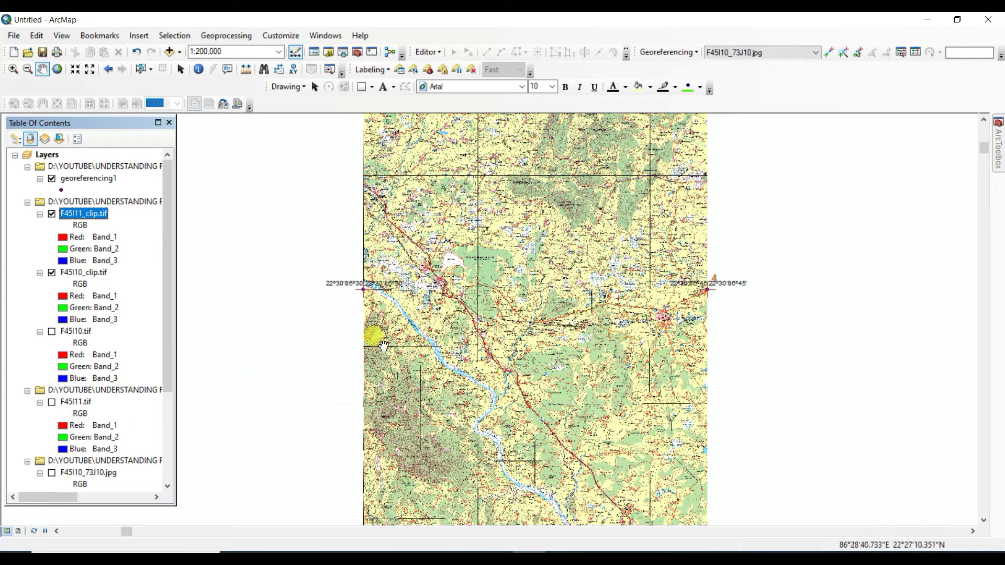
{"action": "left_click_drag", "start_coordinate": [521, 349], "coordinate": [495, 373]}
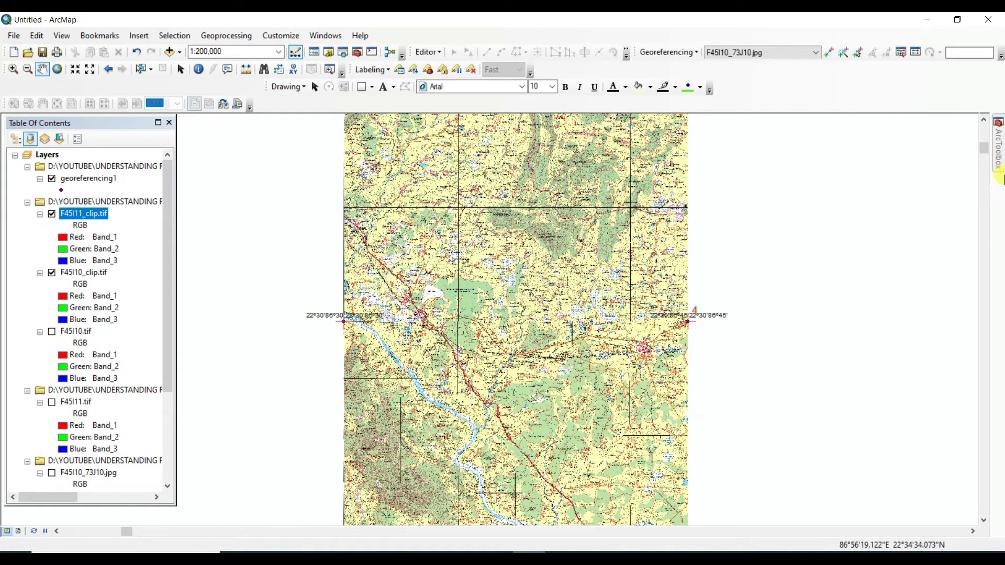
Step: Start the Mosaic tool from the Raster Dataset toolset and add F45I10_clip.tif to its input rasters
{"action": "mouse_move", "coordinate": [998, 157]}
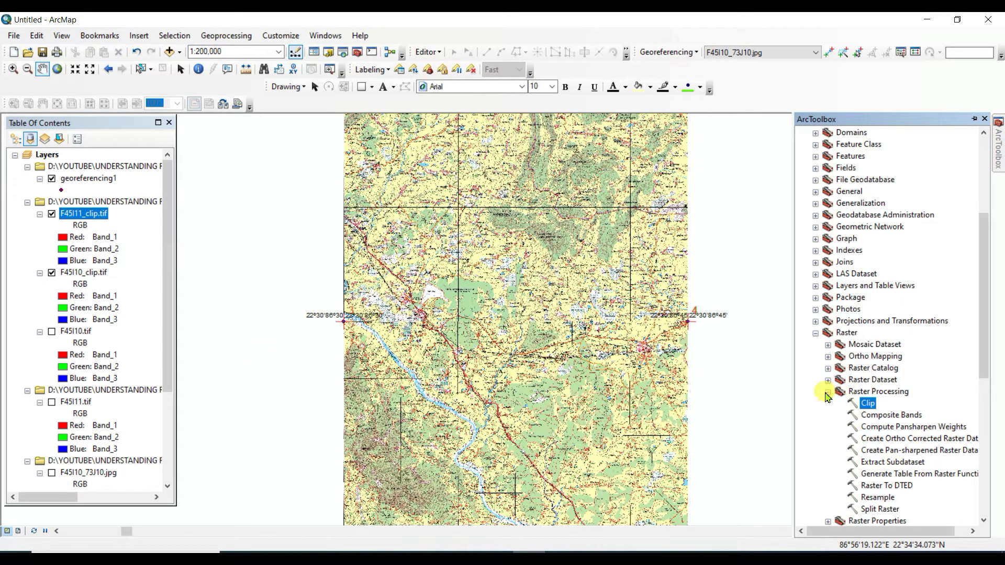
{"action": "left_click", "coordinate": [827, 392]}
{"action": "left_click", "coordinate": [828, 381]}
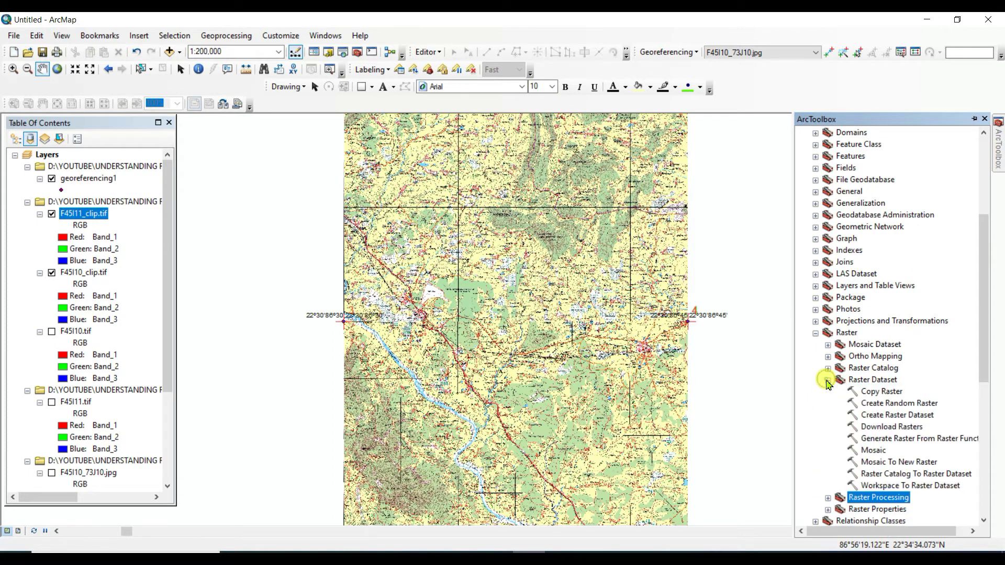
{"action": "left_click", "coordinate": [878, 451]}
{"action": "double_click", "coordinate": [878, 450]}
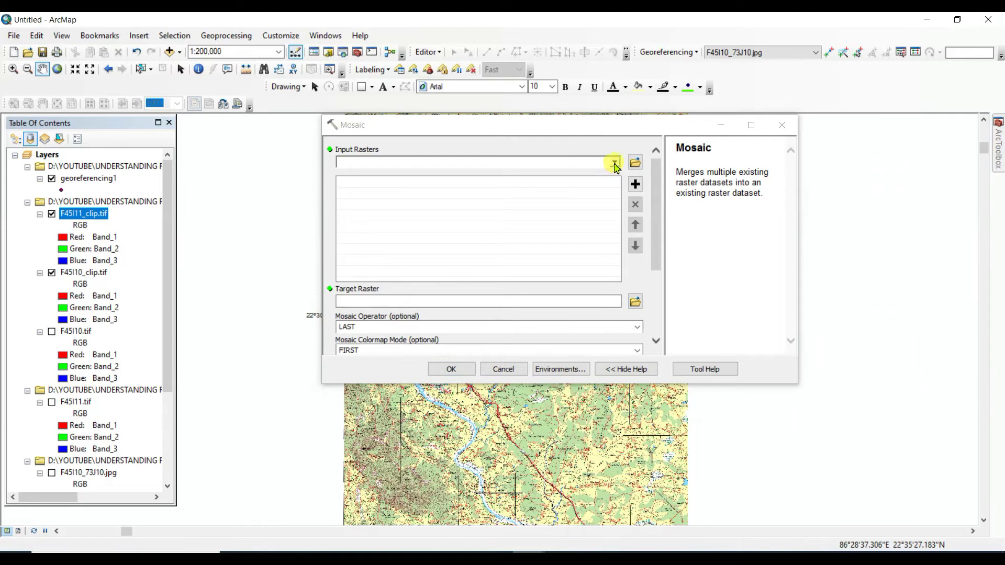
{"action": "left_click", "coordinate": [615, 163]}
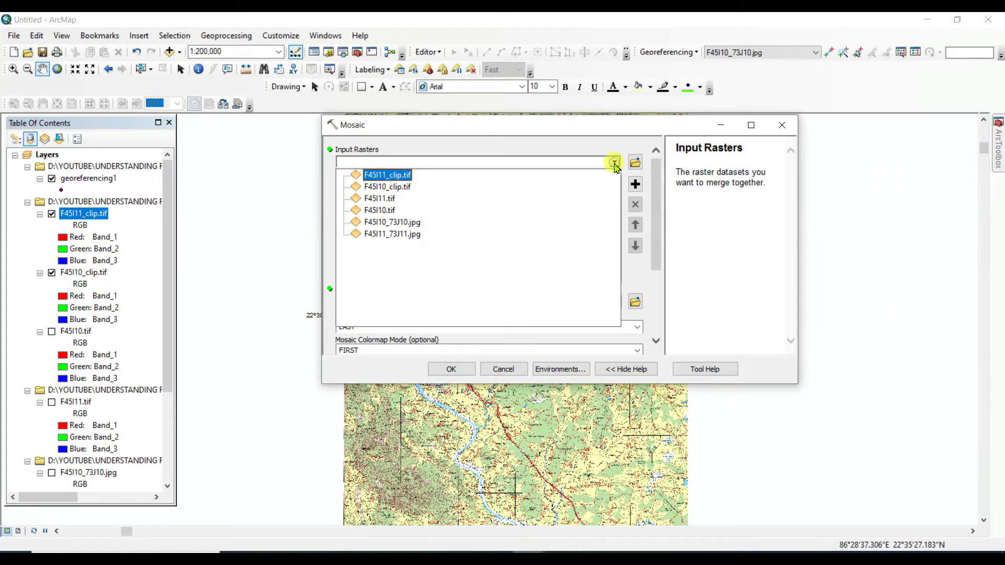
{"action": "left_click", "coordinate": [394, 187]}
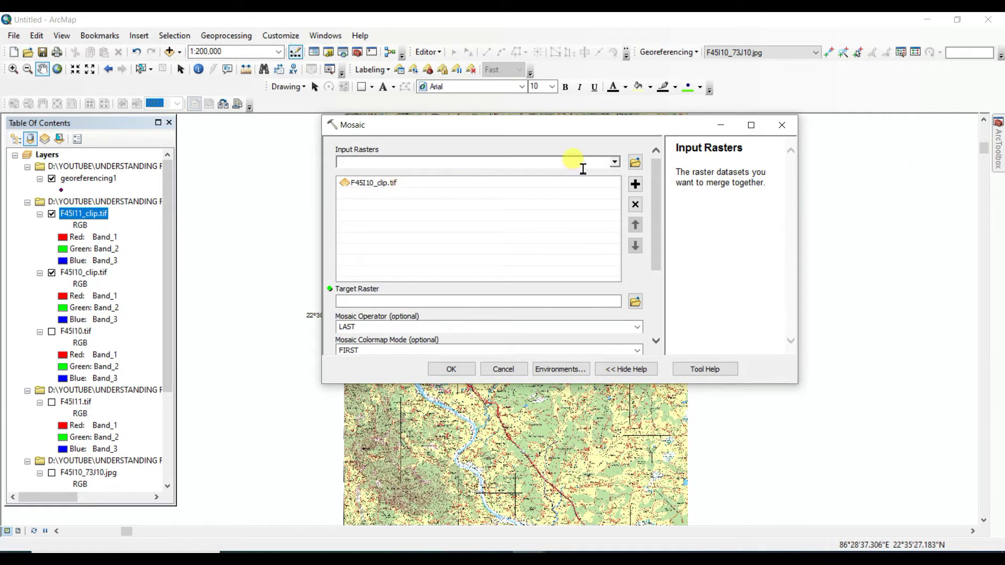
Step: Add F45I11_clip.tif to the Mosaic input rasters, set F45I10_clip.tif in the Rectify folder as target raster, and run the tool
{"action": "left_click", "coordinate": [615, 163]}
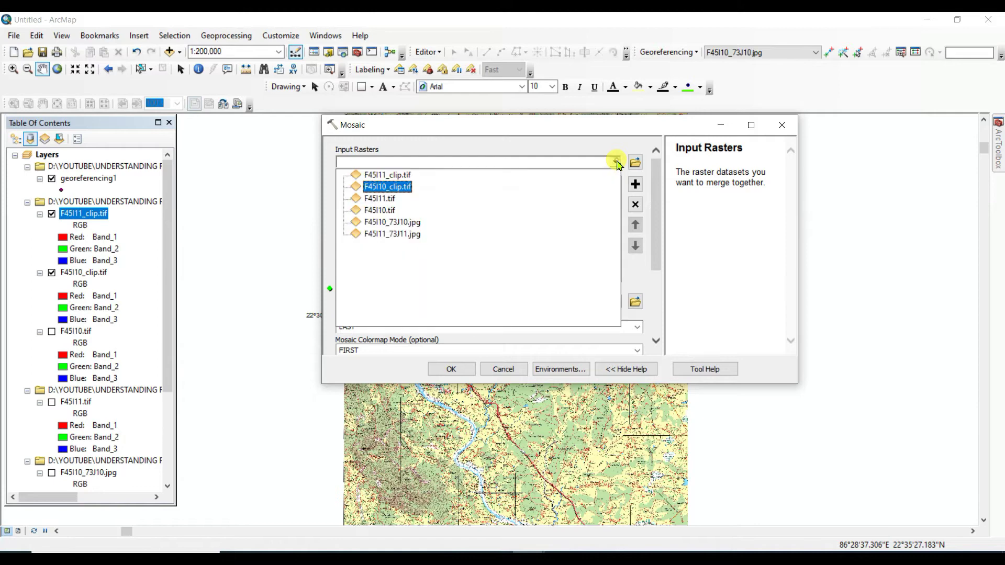
{"action": "left_click", "coordinate": [401, 180]}
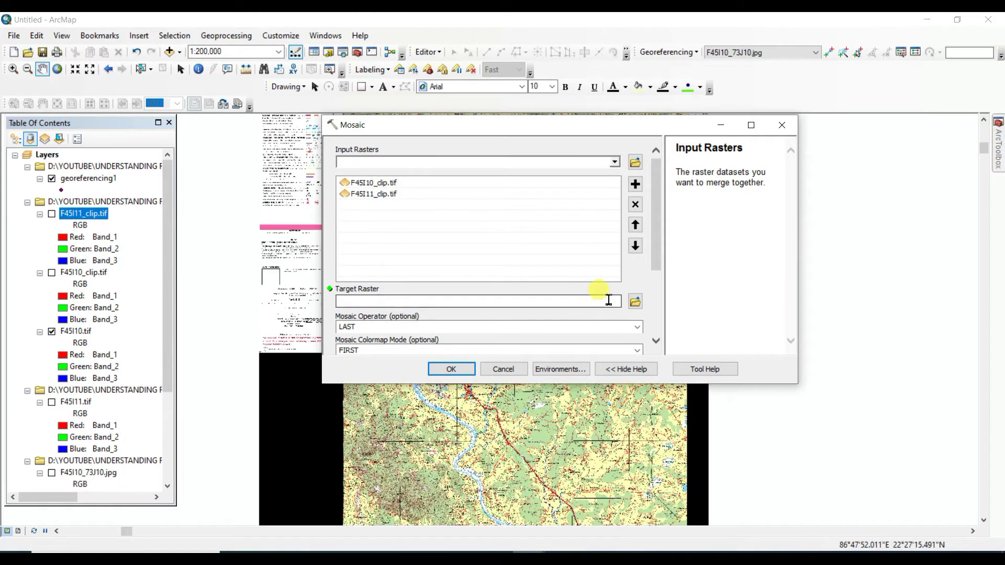
{"action": "scroll", "coordinate": [609, 300], "scroll_direction": "down", "scroll_amount": 1}
{"action": "left_click", "coordinate": [634, 272]}
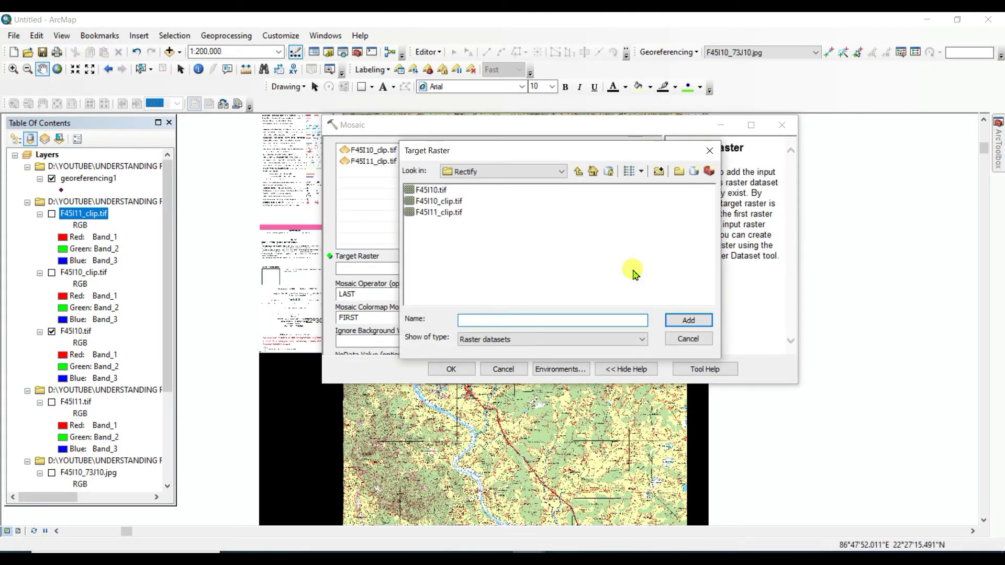
{"action": "left_click", "coordinate": [432, 202]}
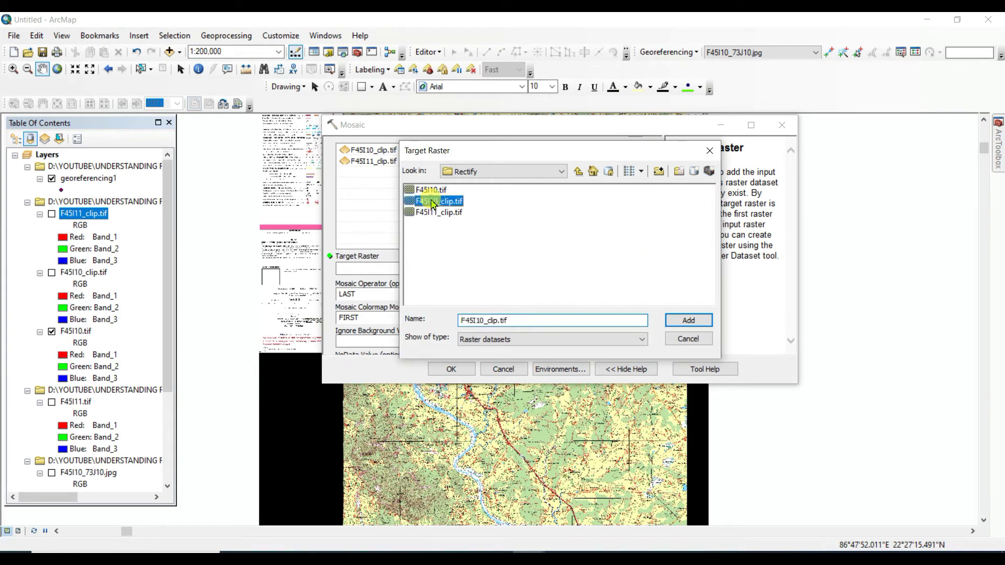
{"action": "left_click", "coordinate": [689, 320]}
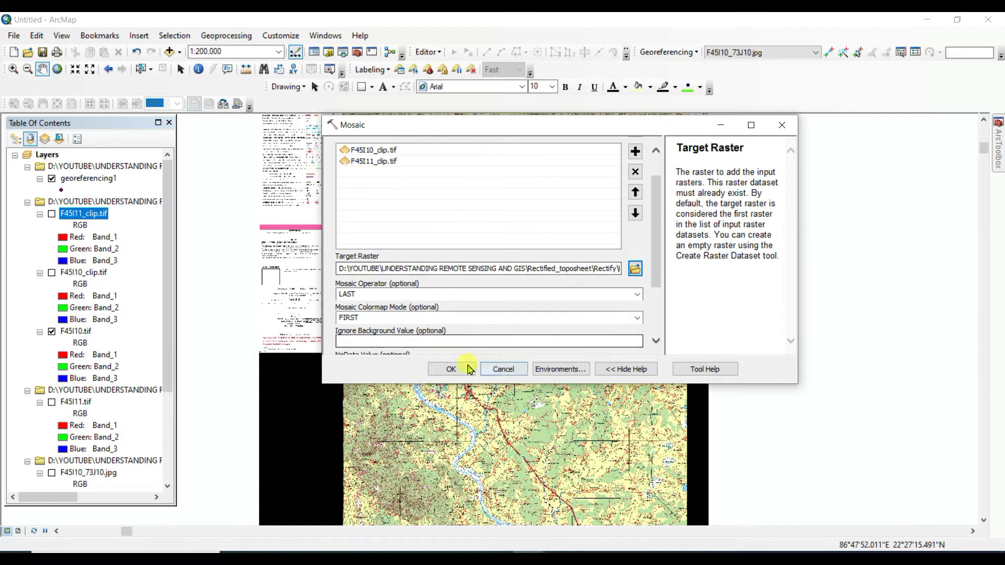
{"action": "left_click", "coordinate": [469, 370]}
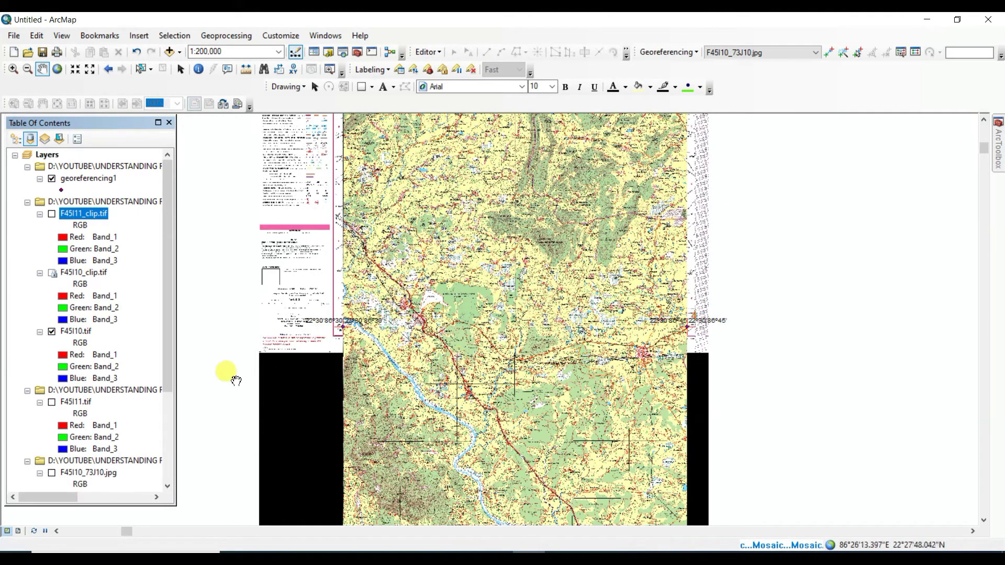
Step: Turn off the F45I10.tif layer and turn on F45I10_clip.tif to display the mosaicked raster
{"action": "left_click", "coordinate": [40, 331]}
{"action": "left_click", "coordinate": [51, 332]}
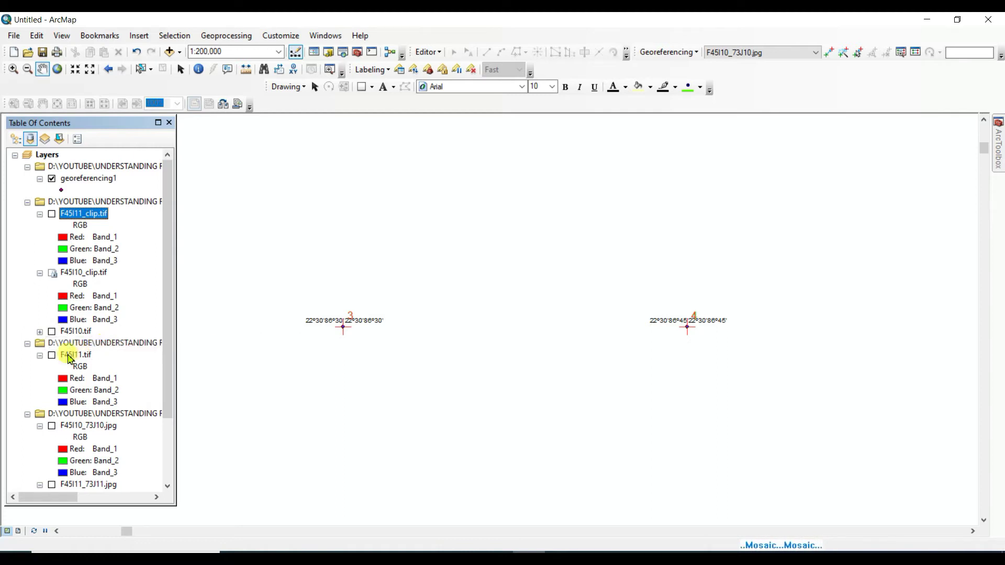
{"action": "left_click", "coordinate": [41, 332]}
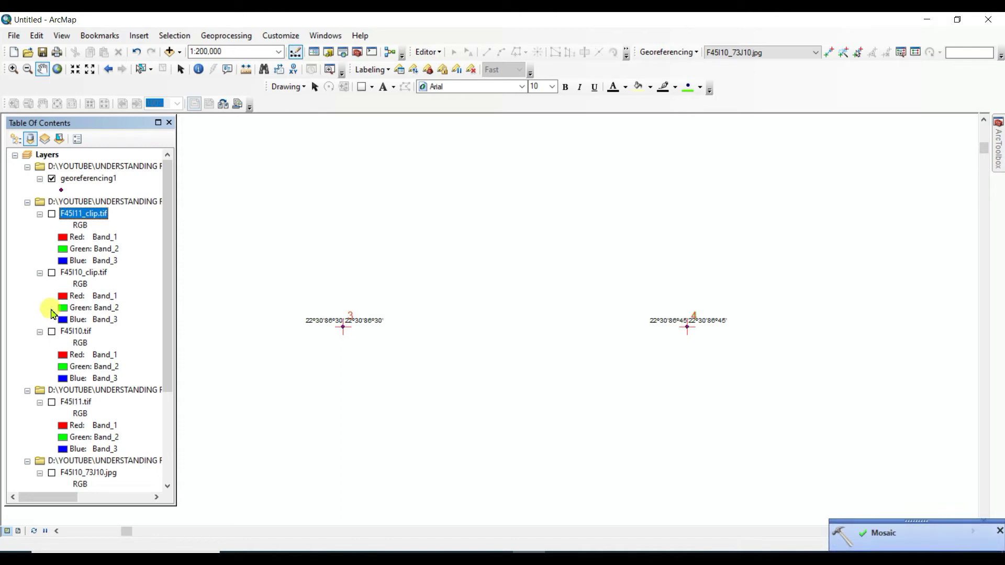
{"action": "left_click", "coordinate": [79, 296]}
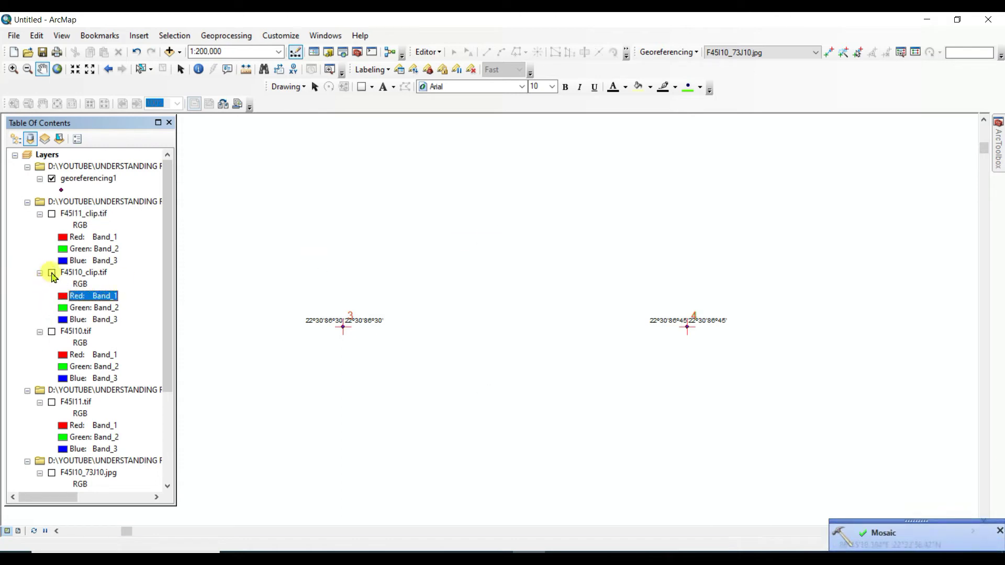
{"action": "left_click", "coordinate": [52, 273]}
Step: Examine the mosaicked map across the former sheet boundary and around Narsinghgarh Reserved Forest, with F45I11_clip.tif also switched on
{"action": "mouse_move", "coordinate": [534, 359]}
{"action": "left_mouse_down"}
{"action": "mouse_move", "coordinate": [540, 427]}
{"action": "mouse_move", "coordinate": [523, 352]}
{"action": "mouse_move", "coordinate": [511, 415]}
{"action": "mouse_move", "coordinate": [520, 319]}
{"action": "mouse_move", "coordinate": [558, 392]}
{"action": "mouse_move", "coordinate": [485, 379]}
{"action": "mouse_move", "coordinate": [461, 328]}
{"action": "mouse_move", "coordinate": [496, 378]}
{"action": "mouse_move", "coordinate": [497, 425]}
{"action": "mouse_move", "coordinate": [522, 414]}
{"action": "mouse_move", "coordinate": [523, 340]}
{"action": "mouse_move", "coordinate": [534, 361]}
{"action": "mouse_move", "coordinate": [528, 377]}
{"action": "mouse_move", "coordinate": [528, 328]}
{"action": "mouse_move", "coordinate": [528, 360]}
{"action": "left_mouse_up"}
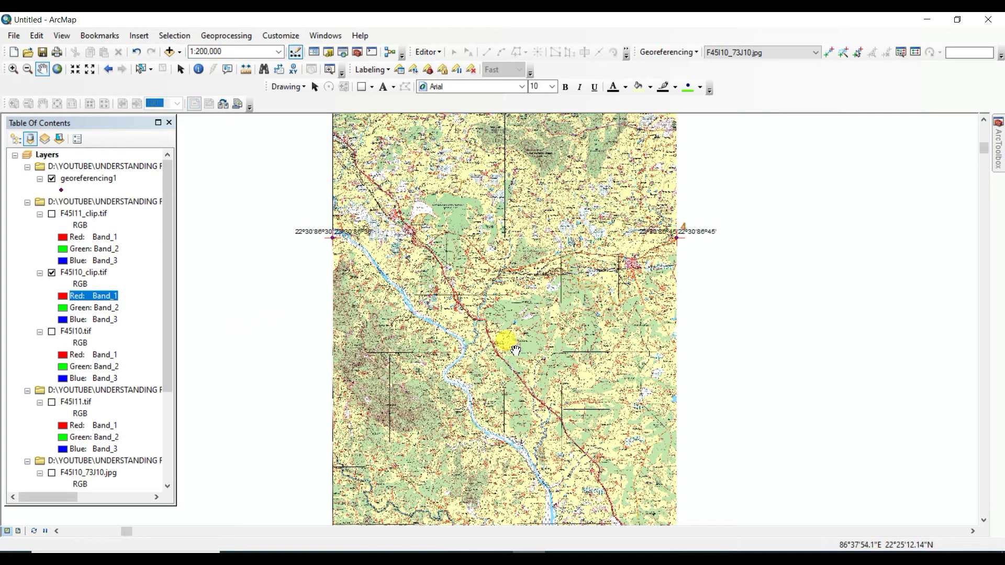
{"action": "left_click_drag", "start_coordinate": [534, 327], "coordinate": [516, 349]}
{"action": "left_click_drag", "start_coordinate": [426, 347], "coordinate": [478, 363]}
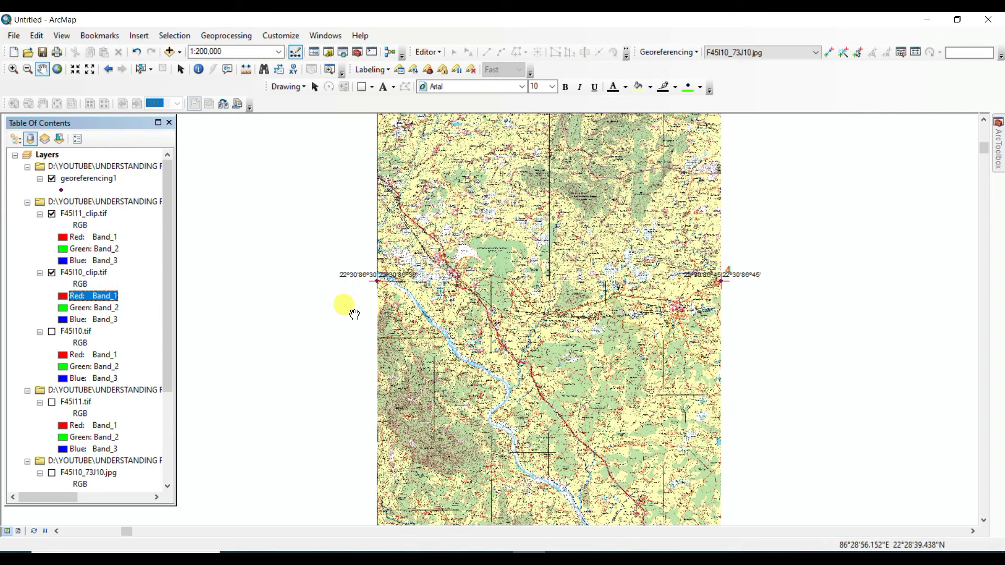
{"action": "scroll", "coordinate": [501, 282], "scroll_direction": "up", "scroll_amount": 4}
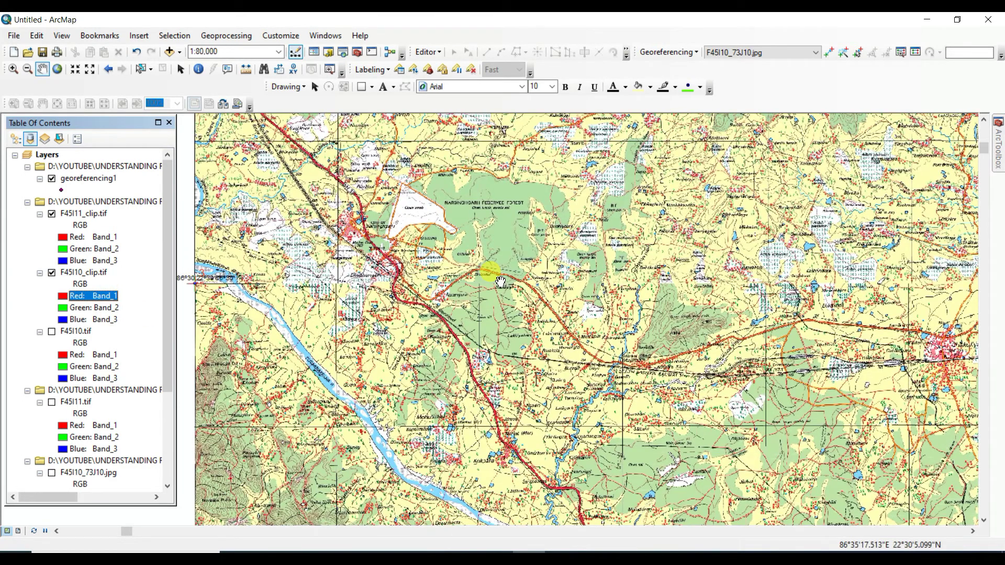
{"action": "scroll", "coordinate": [501, 282], "scroll_direction": "up", "scroll_amount": 1}
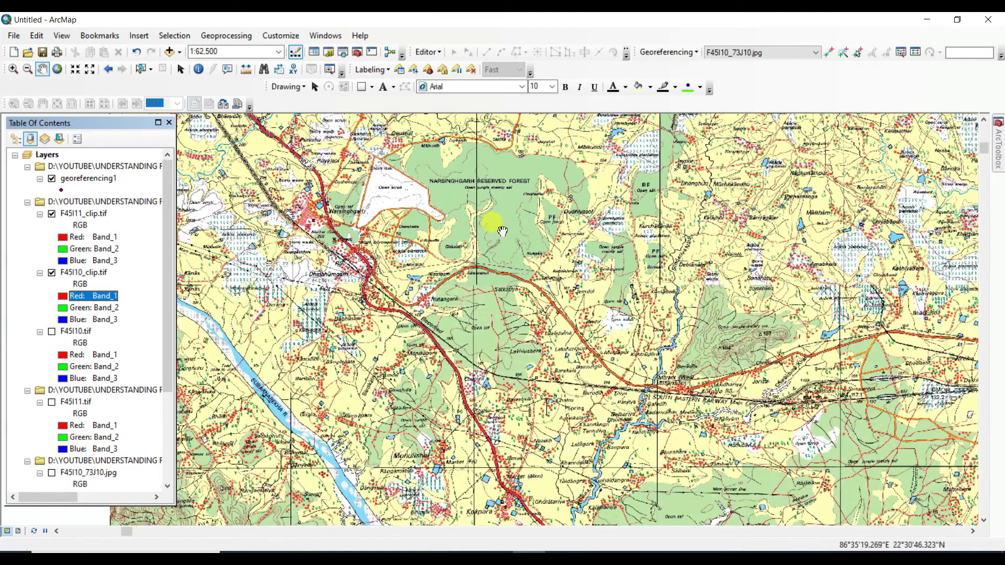
{"action": "left_click_drag", "start_coordinate": [495, 225], "coordinate": [496, 257]}
{"action": "scroll", "coordinate": [454, 229], "scroll_direction": "up", "scroll_amount": 4}
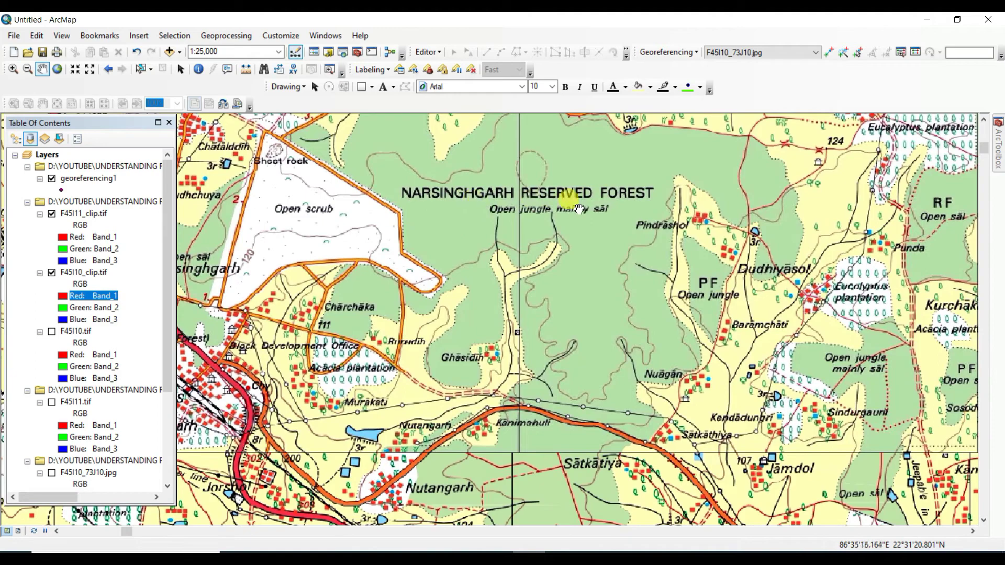
{"action": "scroll", "coordinate": [586, 210], "scroll_direction": "down", "scroll_amount": 1}
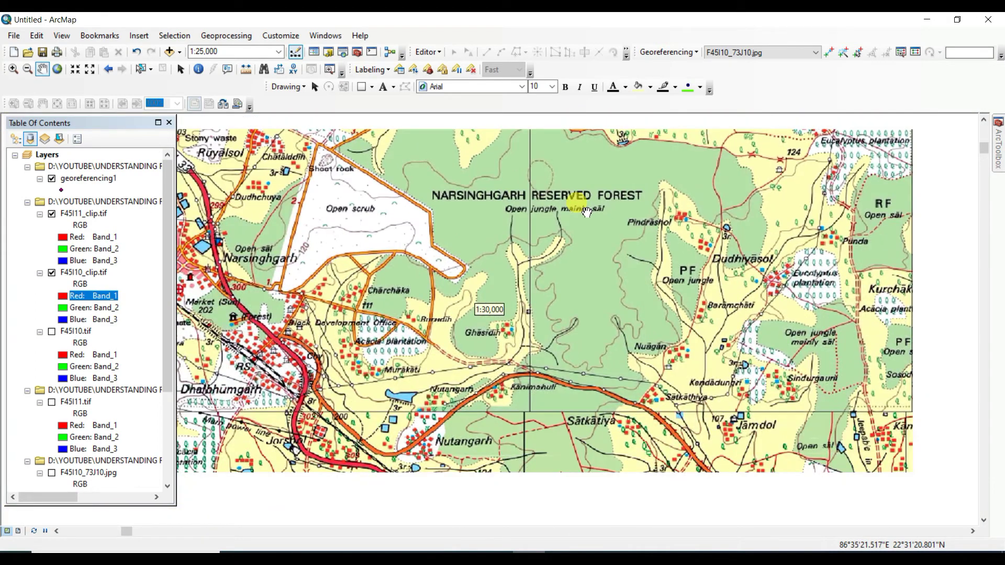
{"action": "scroll", "coordinate": [572, 251], "scroll_direction": "up", "scroll_amount": 1}
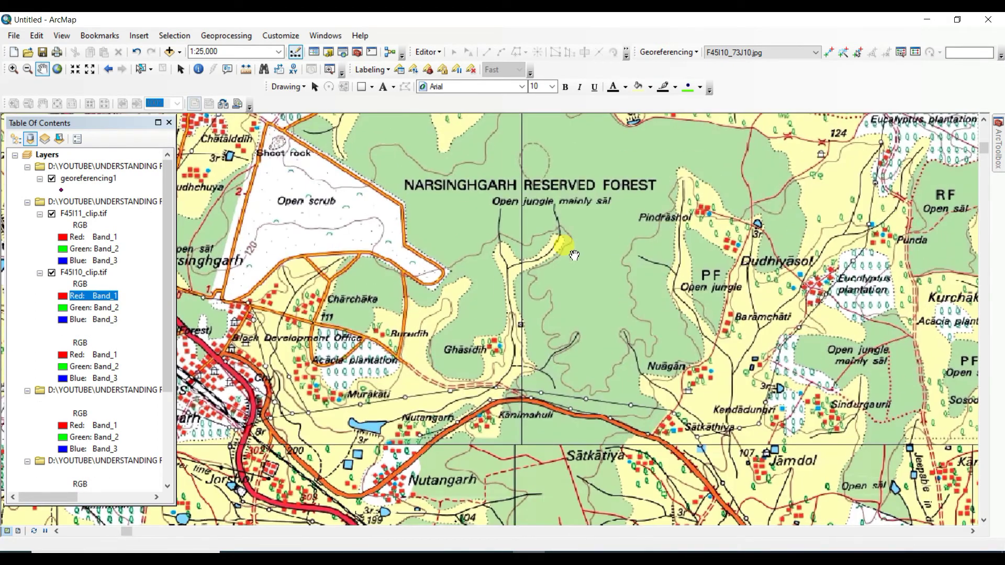
{"action": "scroll", "coordinate": [573, 254], "scroll_direction": "down", "scroll_amount": 4}
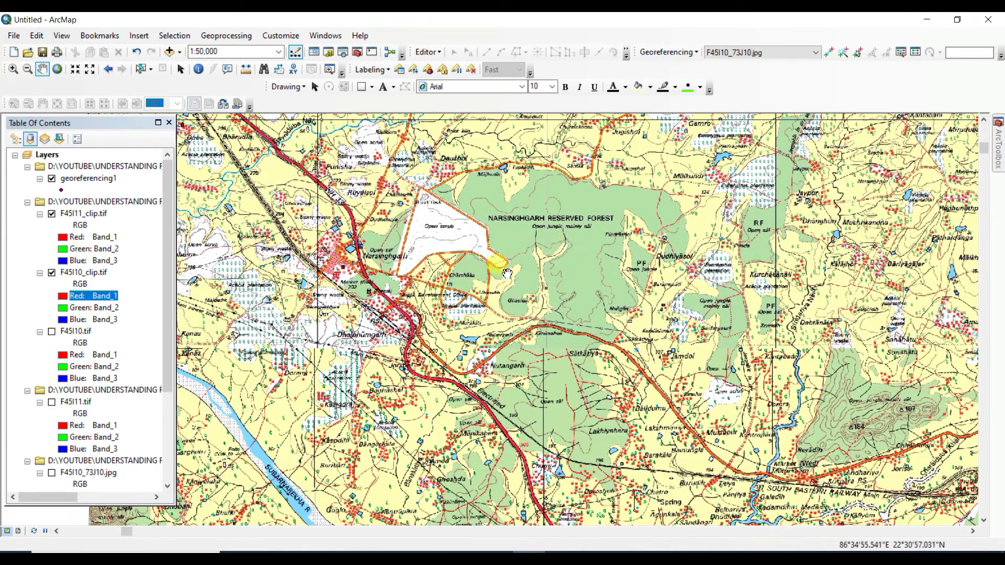
{"action": "scroll", "coordinate": [515, 317], "scroll_direction": "up", "scroll_amount": 1}
{"action": "scroll", "coordinate": [517, 318], "scroll_direction": "down", "scroll_amount": 2}
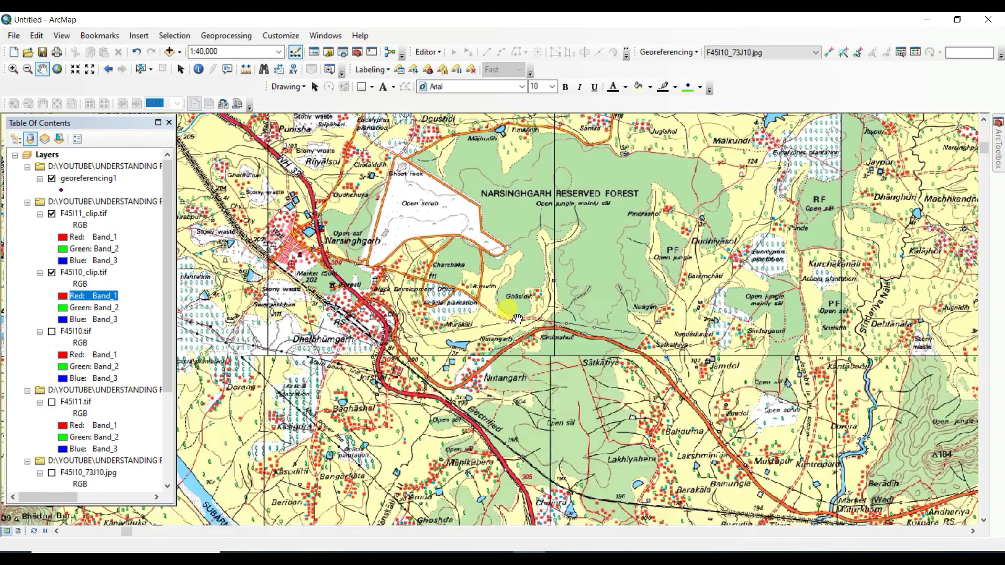
Step: Open the Catalog and start a new shapefile in the Rectified_toposheet folder
{"action": "left_click", "coordinate": [357, 52]}
{"action": "left_click", "coordinate": [359, 53]}
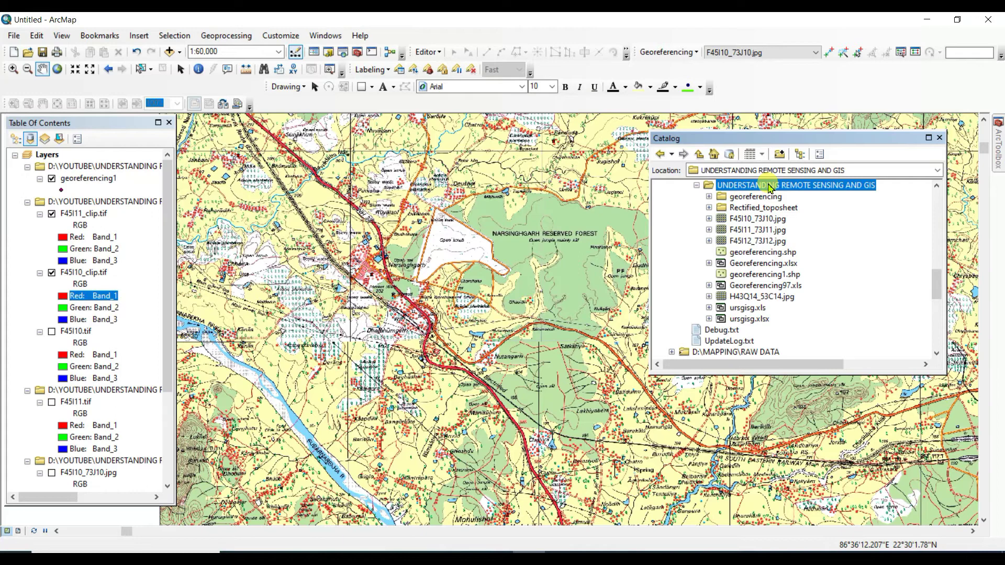
{"action": "left_click", "coordinate": [762, 208]}
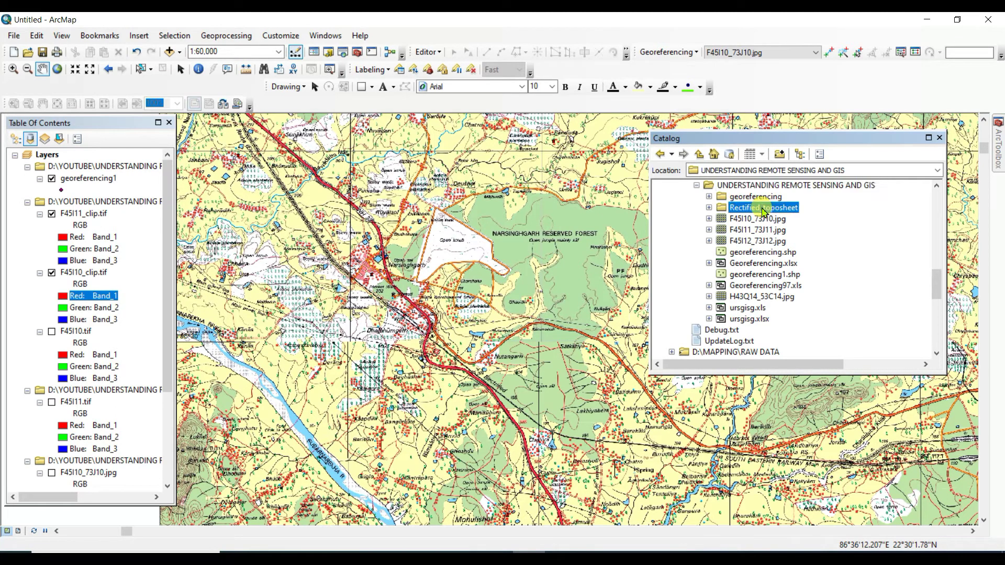
{"action": "right_click", "coordinate": [764, 207]}
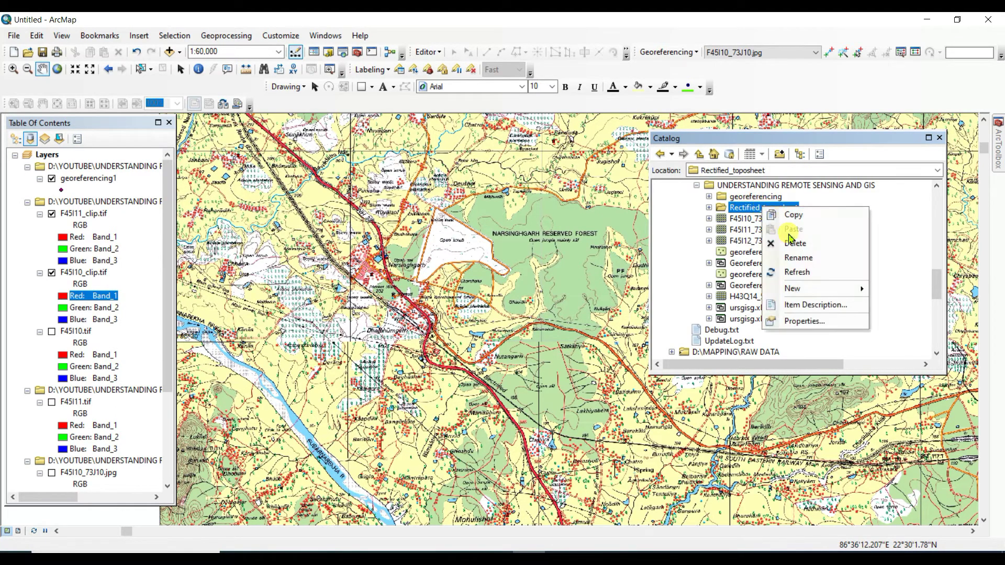
{"action": "mouse_move", "coordinate": [799, 291]}
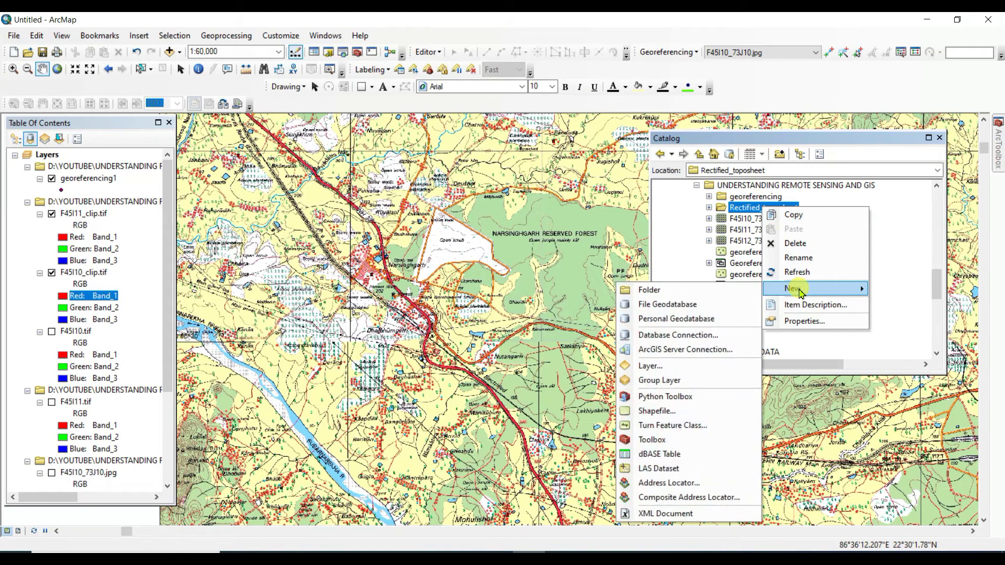
{"action": "left_click", "coordinate": [668, 411]}
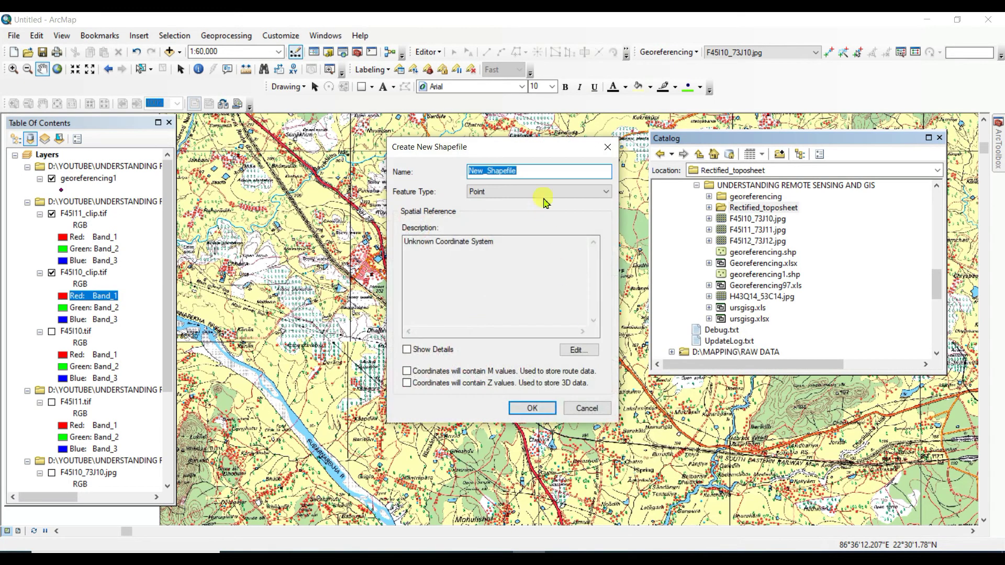
Step: Set the feature type of New_Shapefile to Polygon, assign the GCS_WGS_1984 coordinate system, and create the shapefile
{"action": "left_click", "coordinate": [511, 192]}
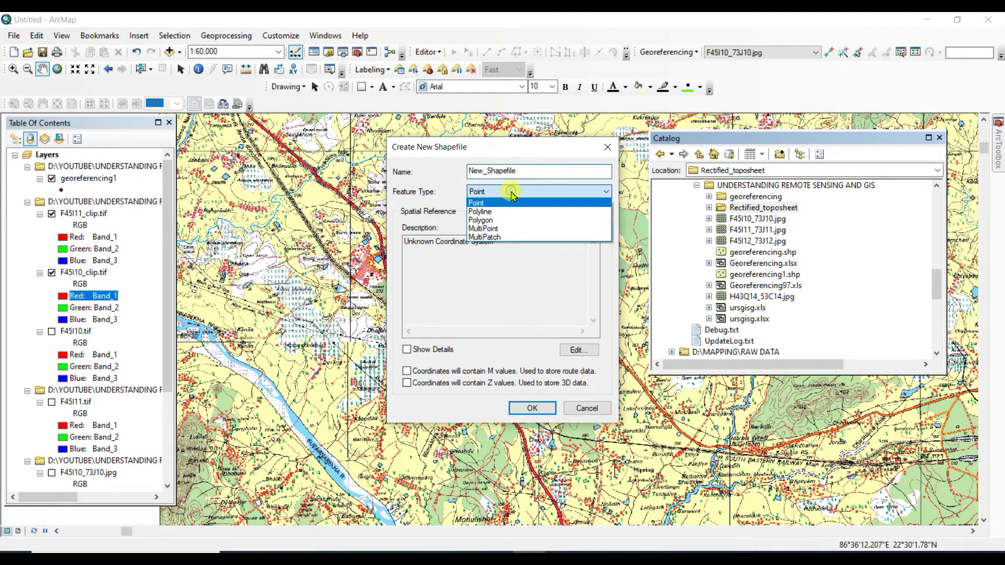
{"action": "left_click", "coordinate": [489, 220]}
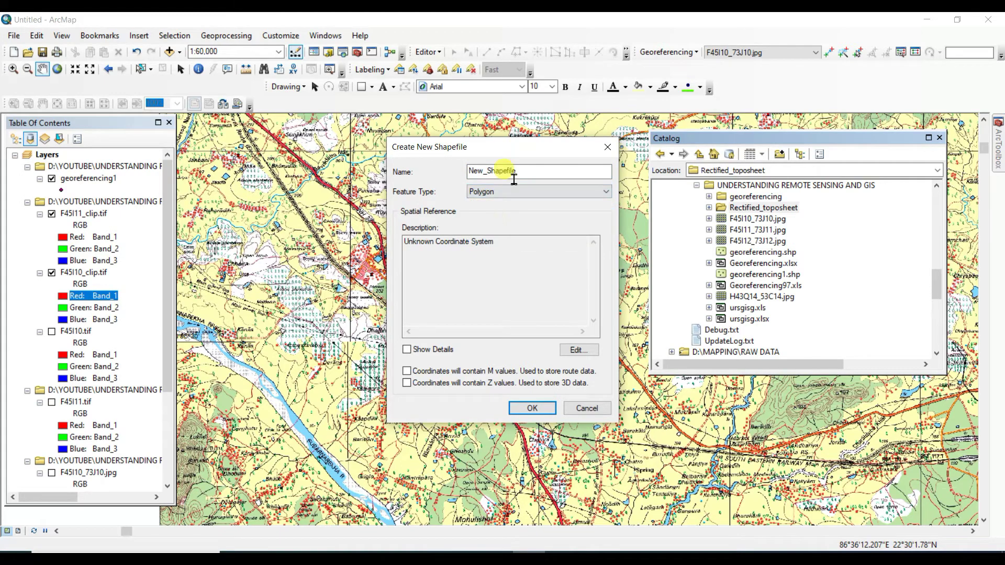
{"action": "left_click", "coordinate": [578, 350]}
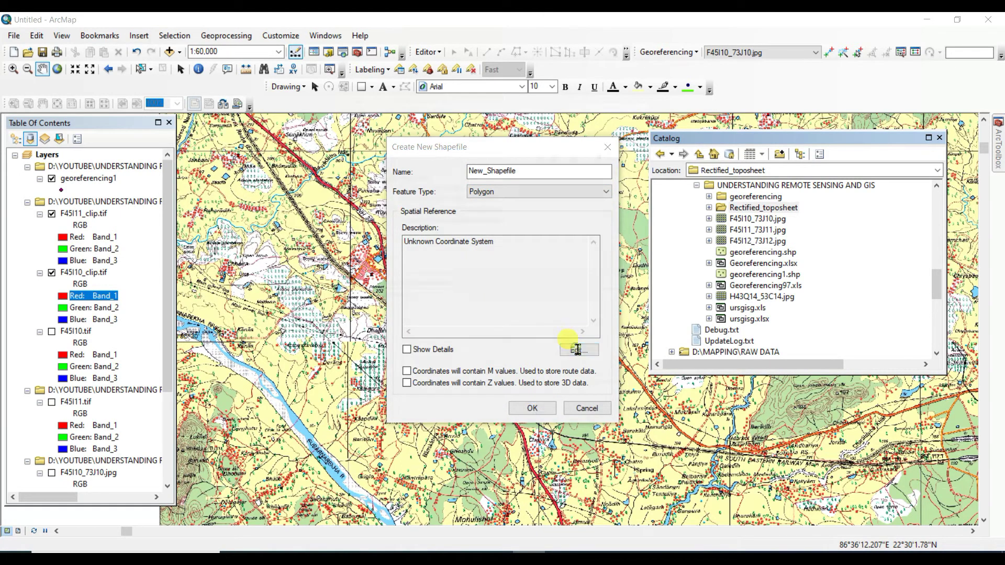
{"action": "left_click", "coordinate": [443, 187]}
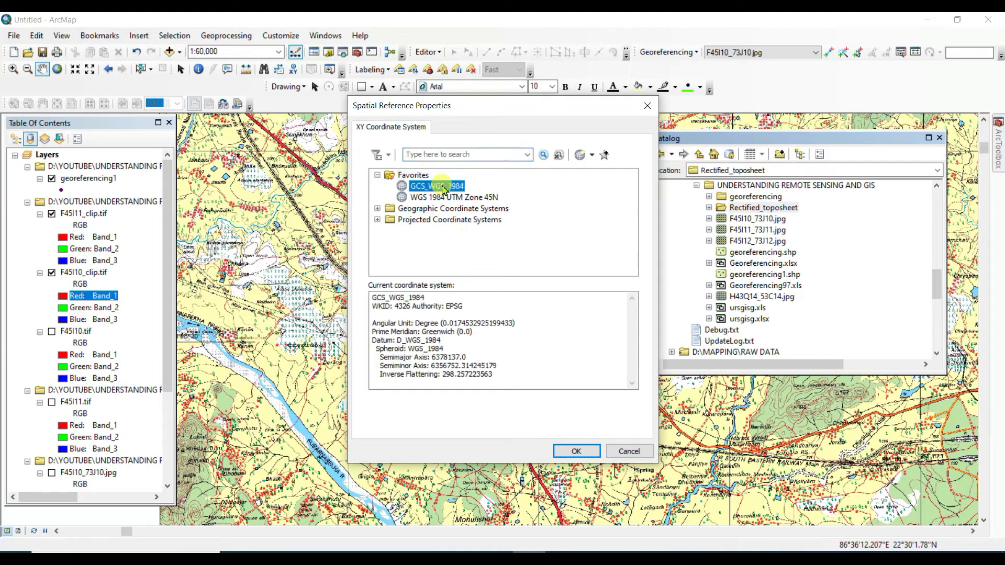
{"action": "left_click", "coordinate": [578, 451]}
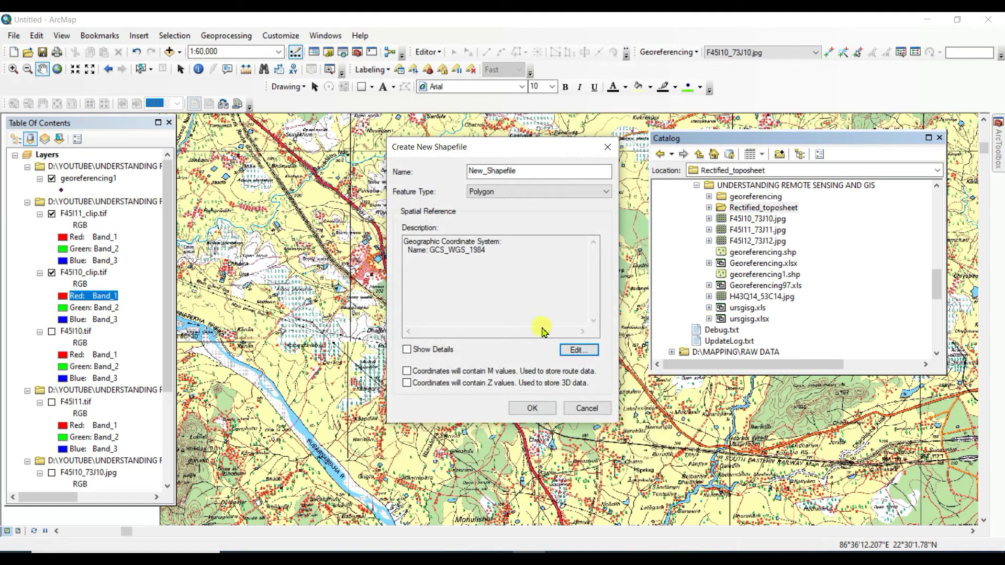
{"action": "left_click", "coordinate": [532, 408]}
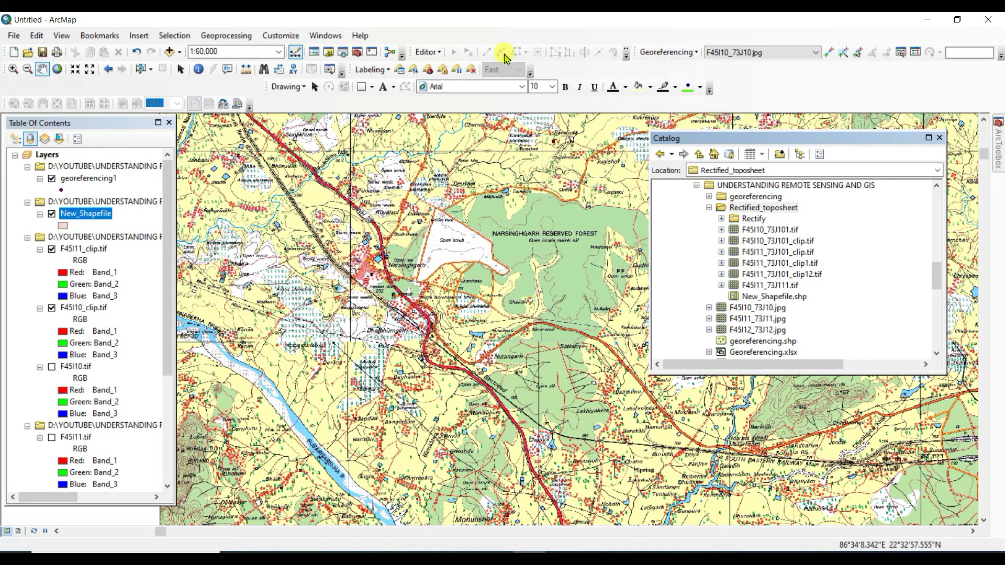
Step: Start an edit session on New_Shapefile and open the Create Features window
{"action": "left_click", "coordinate": [439, 51]}
{"action": "left_click", "coordinate": [440, 52]}
{"action": "left_click", "coordinate": [440, 52]}
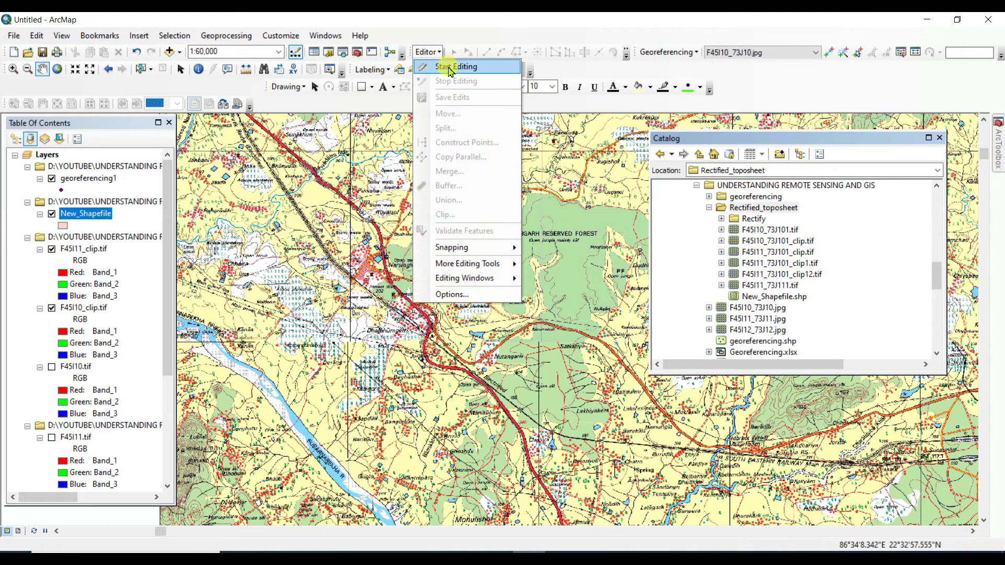
{"action": "left_click", "coordinate": [443, 65]}
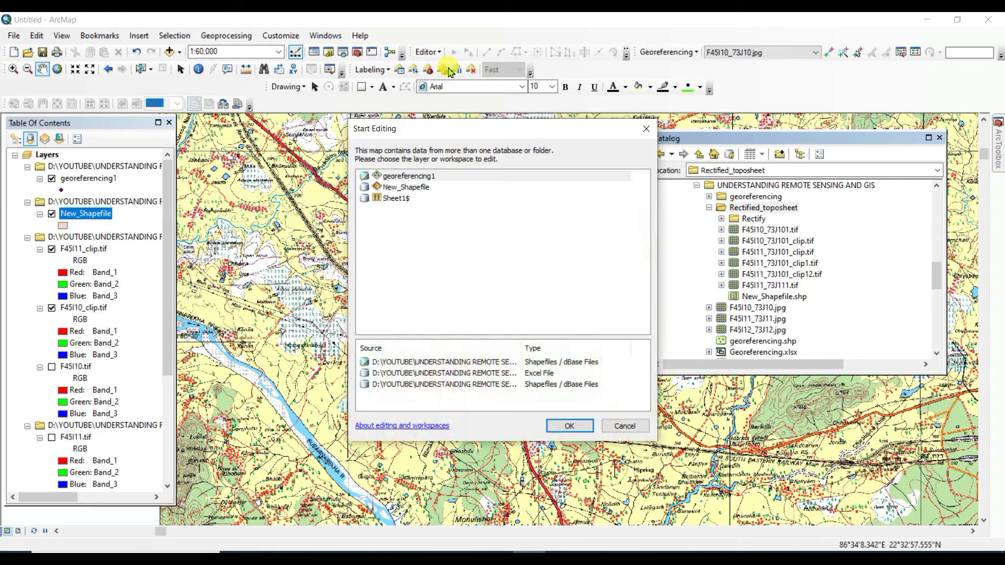
{"action": "left_click", "coordinate": [404, 187]}
{"action": "left_click", "coordinate": [569, 425]}
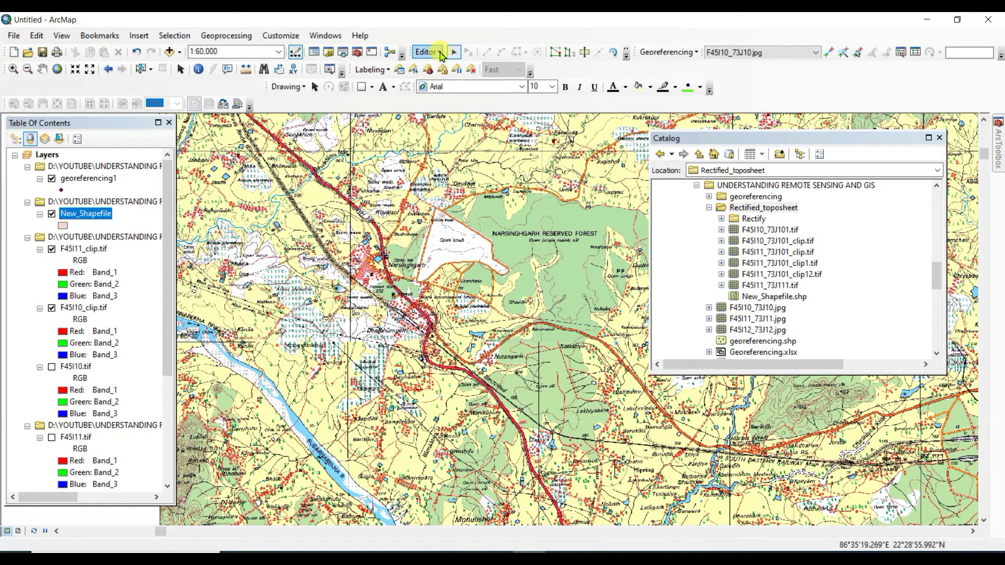
{"action": "left_click", "coordinate": [441, 52]}
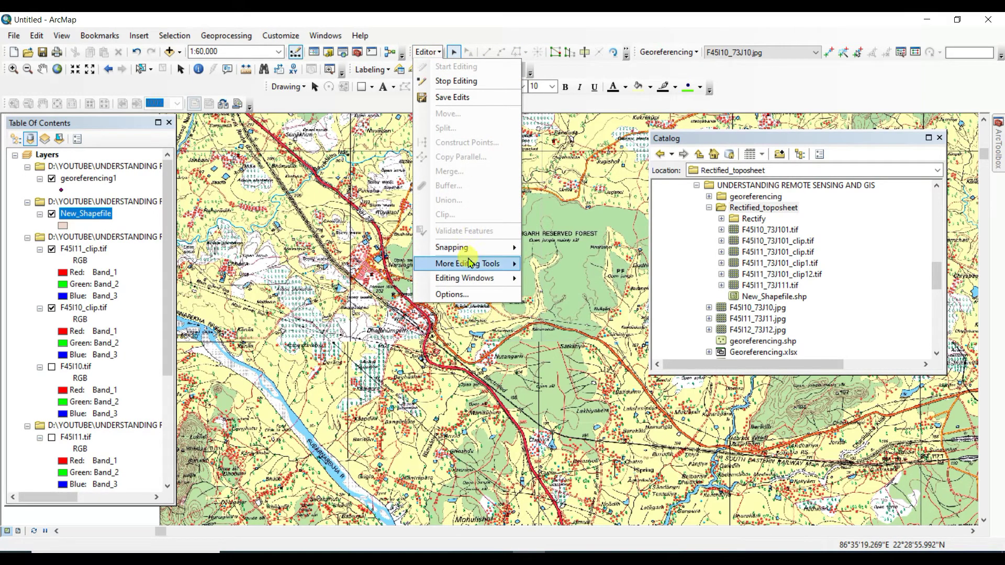
{"action": "mouse_move", "coordinate": [481, 269]}
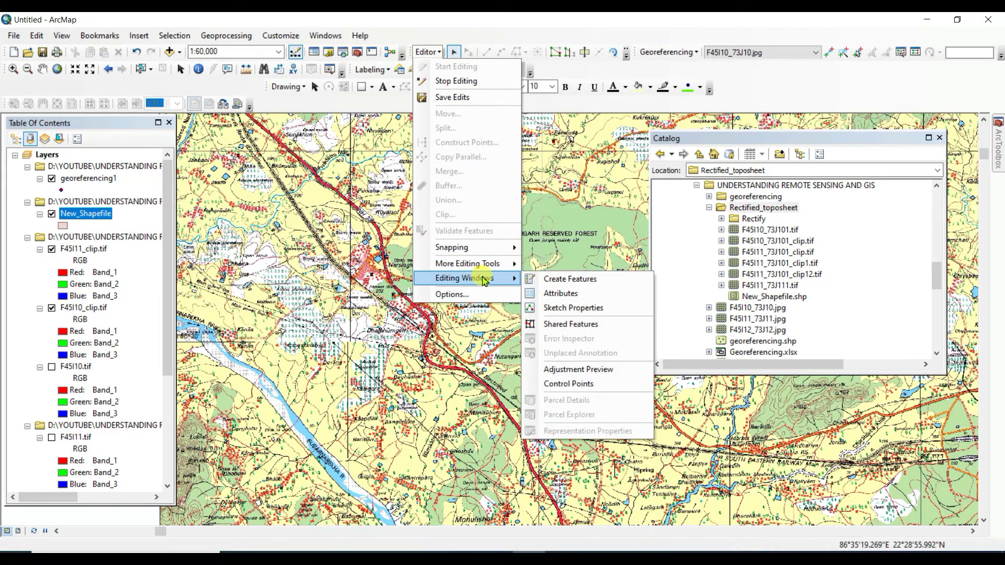
{"action": "left_click", "coordinate": [565, 283]}
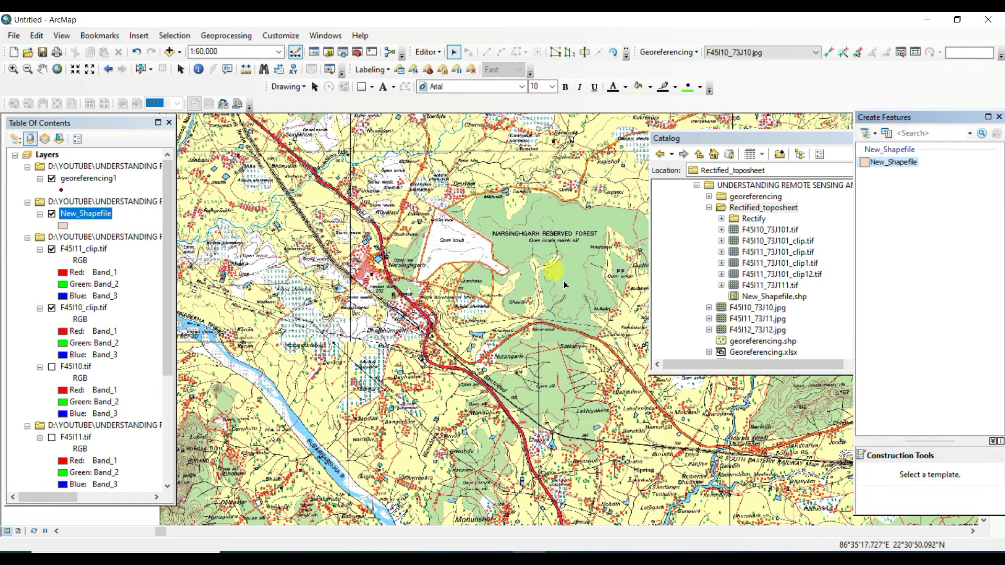
Step: Digitize a freehand polygon in New_Shapefile around Narsinghgarh Reserved Forest, extending from near Deulsol south to Lakhiyabera, using the Polygon construction tool
{"action": "left_click", "coordinate": [924, 474]}
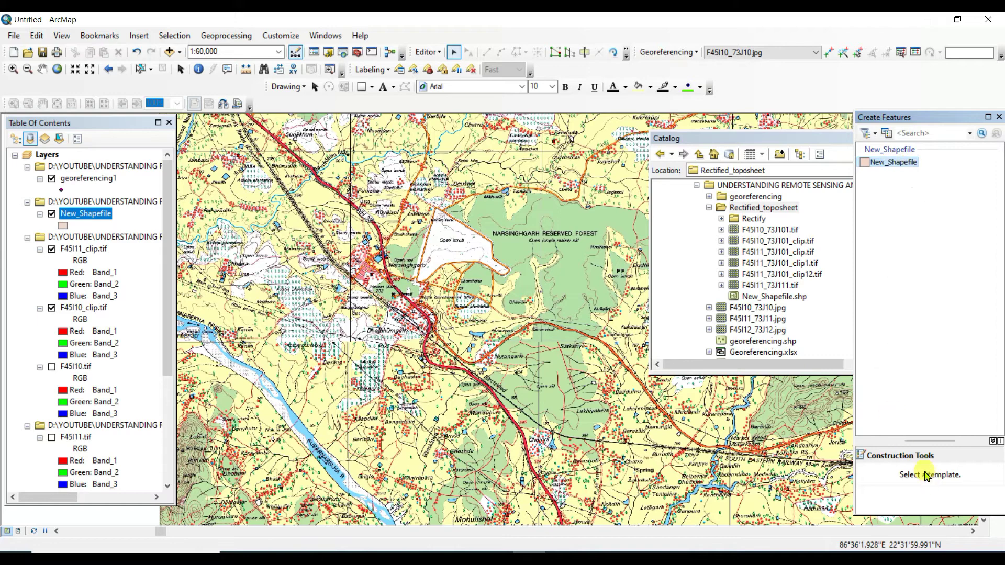
{"action": "left_click", "coordinate": [895, 162]}
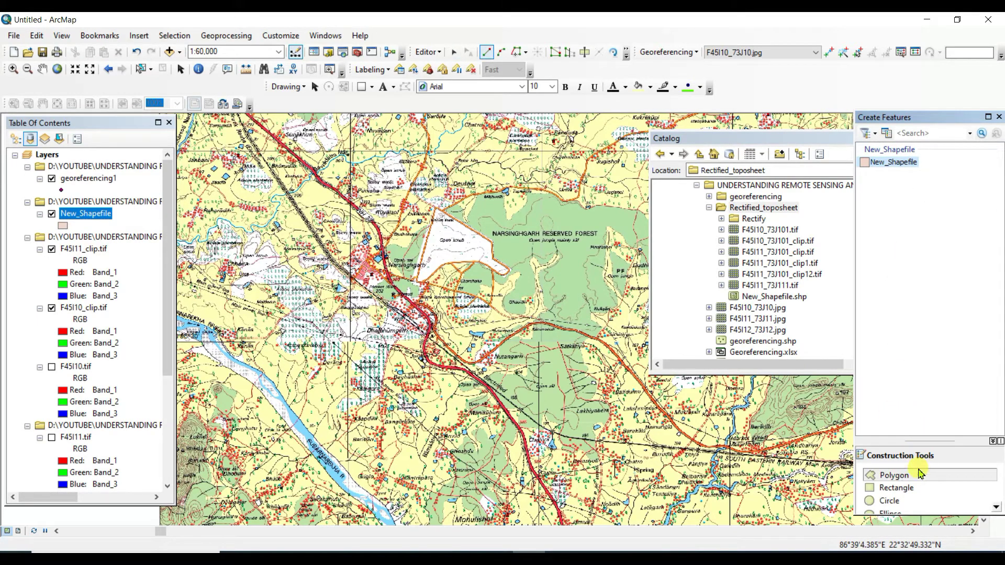
{"action": "left_click", "coordinate": [466, 242]}
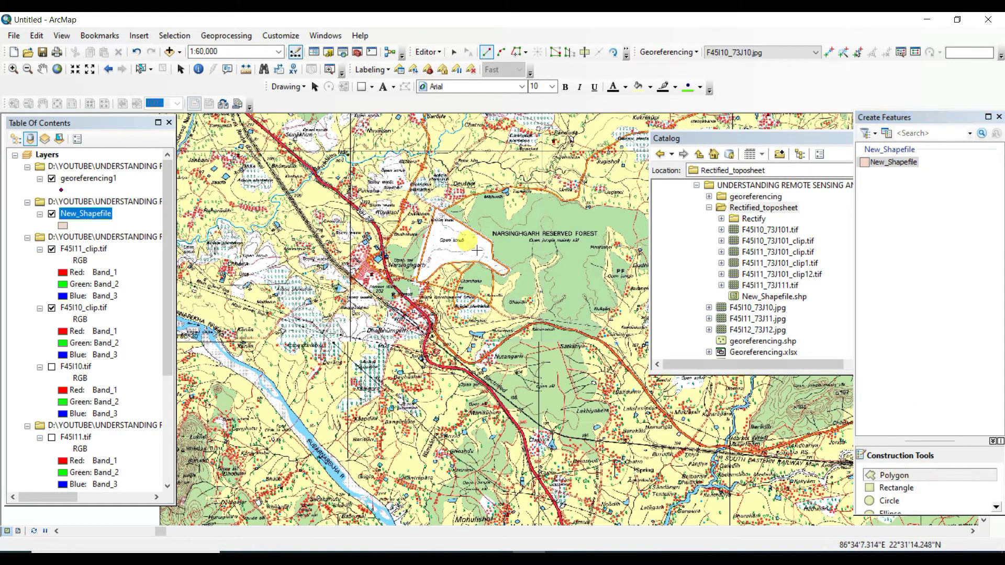
{"action": "left_click", "coordinate": [465, 215]}
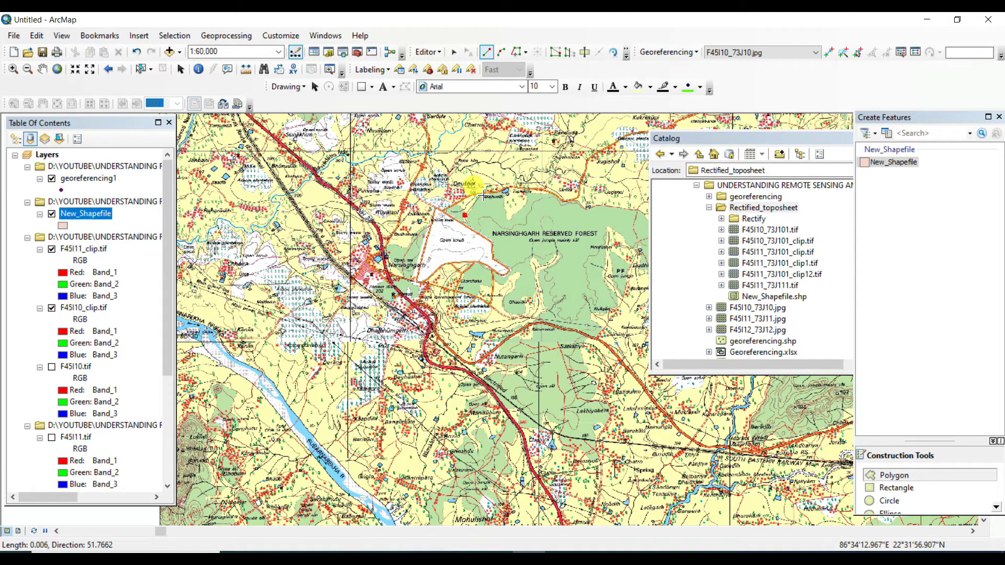
{"action": "left_click", "coordinate": [494, 192]}
{"action": "left_click", "coordinate": [503, 199]}
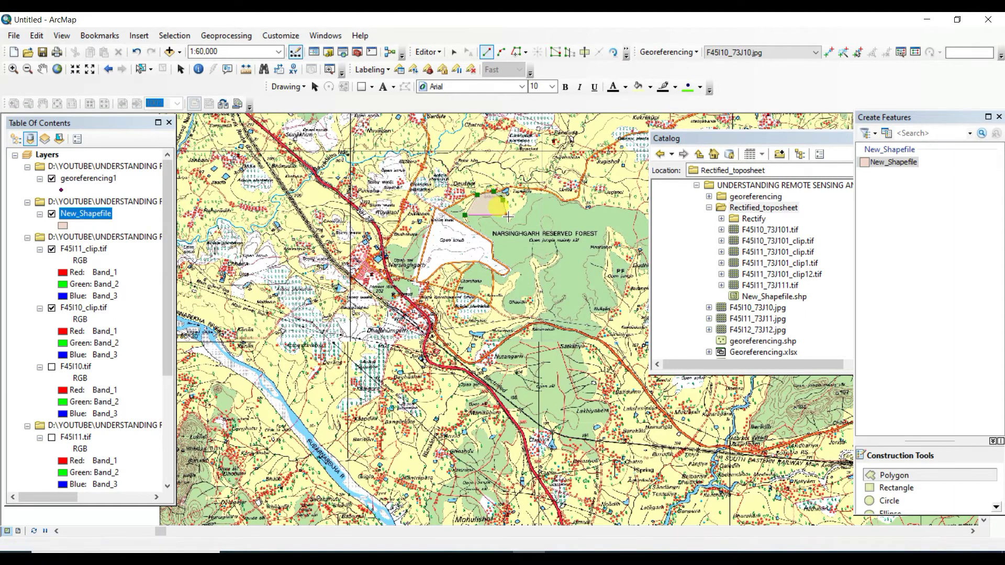
{"action": "left_click", "coordinate": [507, 215]}
{"action": "left_click", "coordinate": [519, 212]}
{"action": "left_click", "coordinate": [532, 194]}
{"action": "left_click", "coordinate": [565, 200]}
{"action": "left_click", "coordinate": [607, 209]}
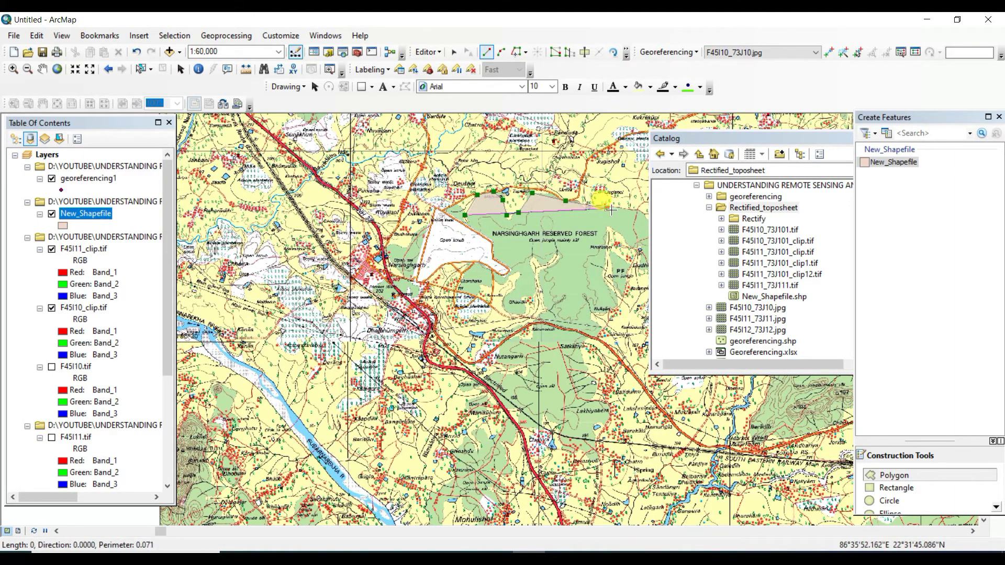
{"action": "left_click", "coordinate": [629, 212]}
{"action": "left_click", "coordinate": [643, 239]}
{"action": "left_click", "coordinate": [638, 256]}
{"action": "left_click", "coordinate": [619, 262]}
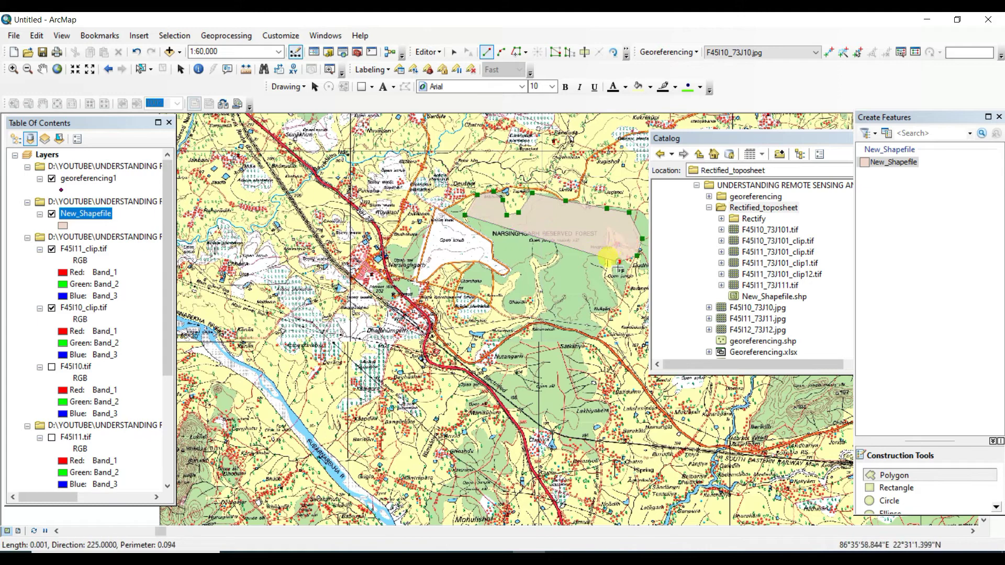
{"action": "left_click", "coordinate": [609, 270]}
{"action": "left_click", "coordinate": [614, 292]}
{"action": "left_click", "coordinate": [617, 312]}
{"action": "left_click", "coordinate": [601, 322]}
{"action": "left_click", "coordinate": [600, 347]}
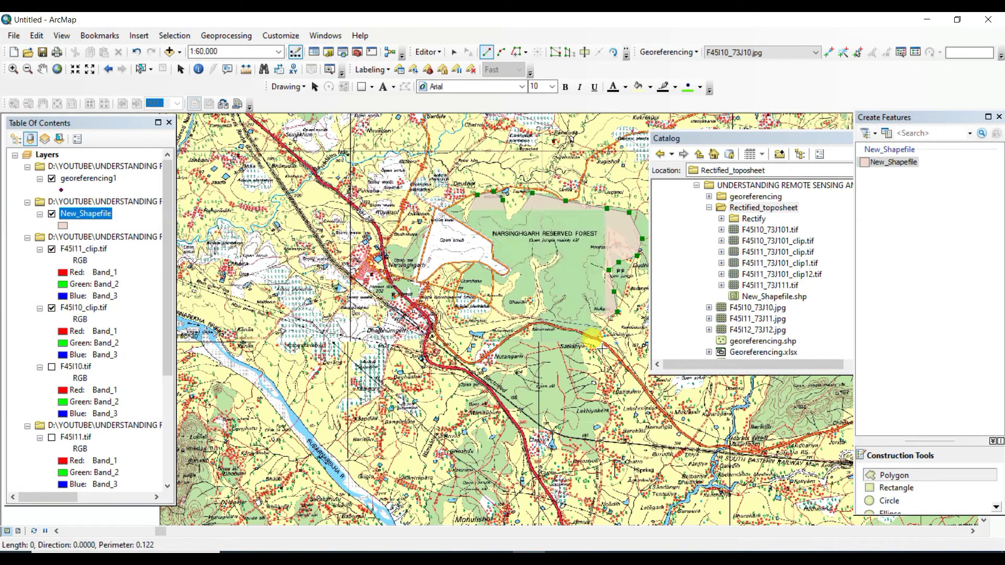
{"action": "left_click", "coordinate": [600, 379]}
{"action": "left_click", "coordinate": [608, 404]}
{"action": "left_click", "coordinate": [610, 425]}
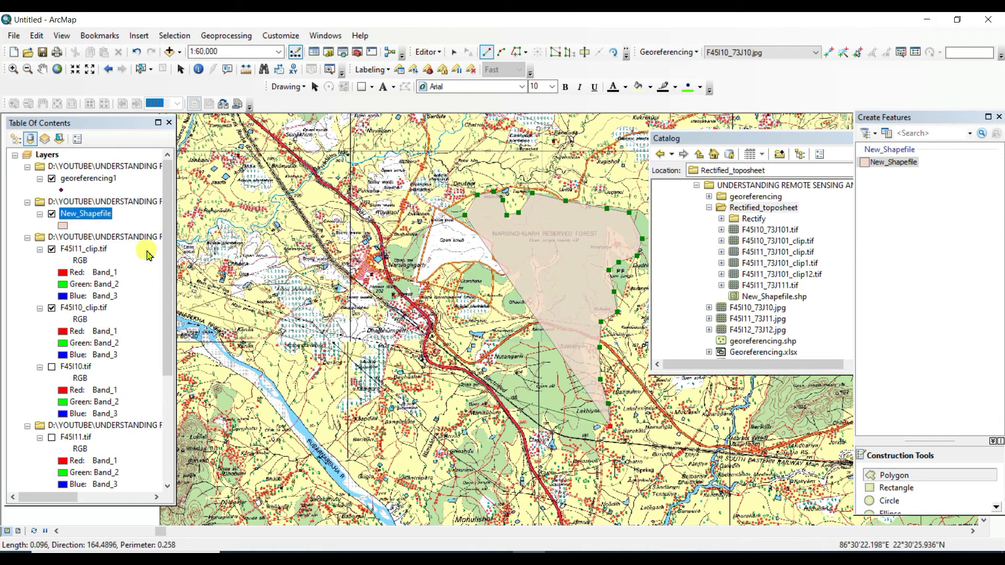
{"action": "left_click", "coordinate": [594, 444]}
{"action": "left_click", "coordinate": [558, 442]}
{"action": "left_click", "coordinate": [524, 423]}
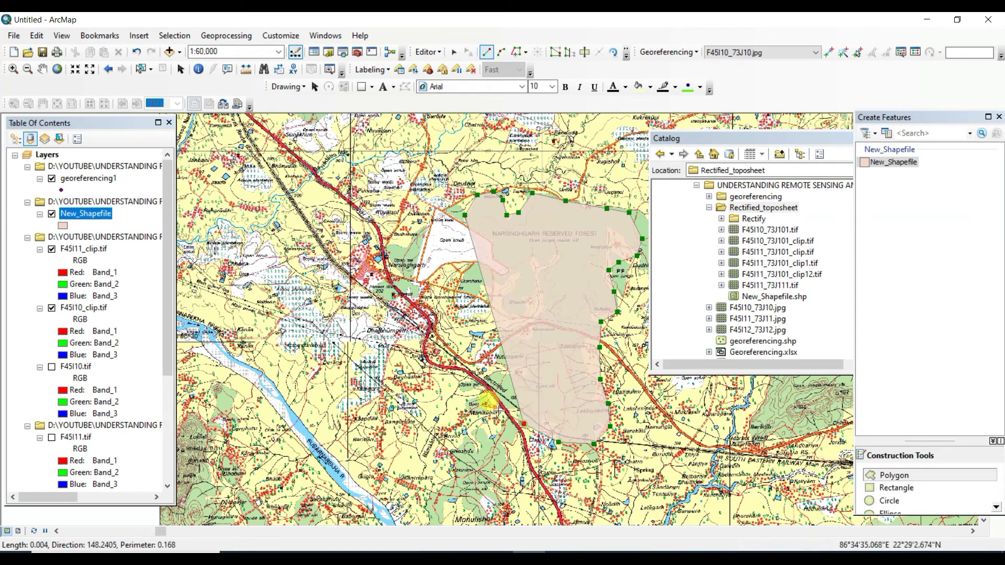
{"action": "left_click", "coordinate": [480, 397]}
{"action": "left_click", "coordinate": [454, 359]}
{"action": "left_click", "coordinate": [455, 309]}
{"action": "left_click", "coordinate": [419, 262]}
{"action": "left_click", "coordinate": [397, 226]}
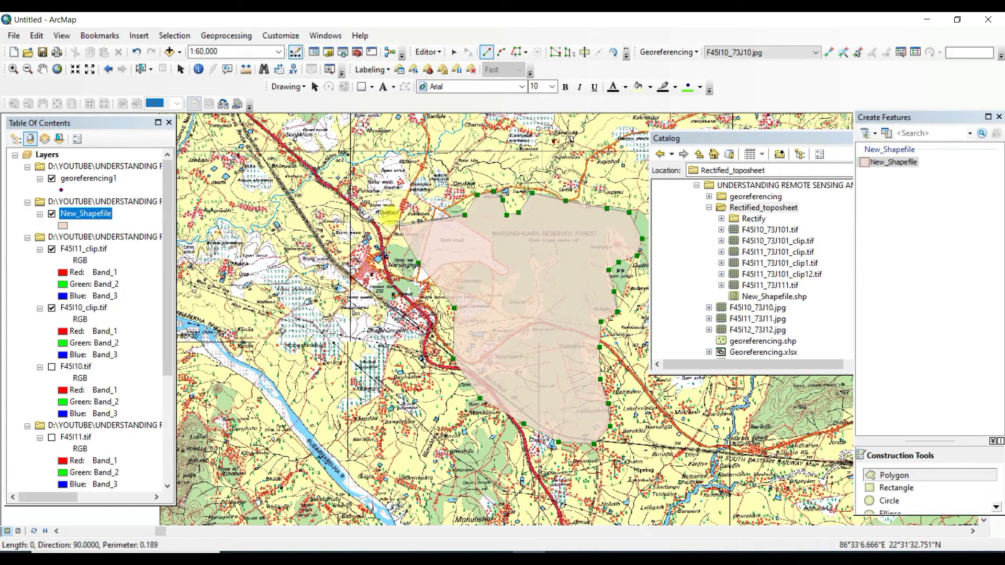
{"action": "left_click", "coordinate": [404, 192]}
{"action": "left_click", "coordinate": [415, 178]}
{"action": "left_click", "coordinate": [434, 173]}
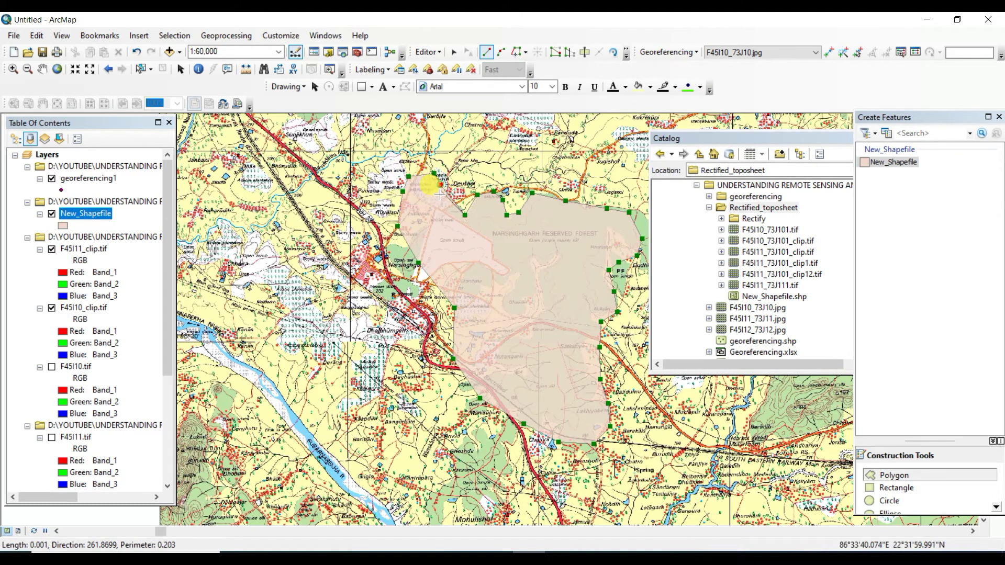
{"action": "left_click", "coordinate": [453, 226]}
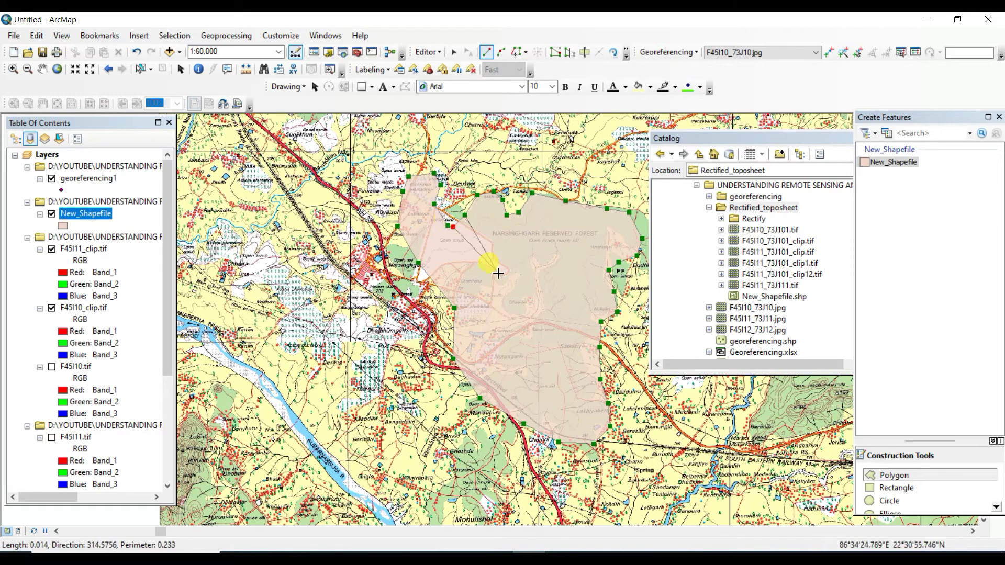
{"action": "double_click", "coordinate": [465, 230]}
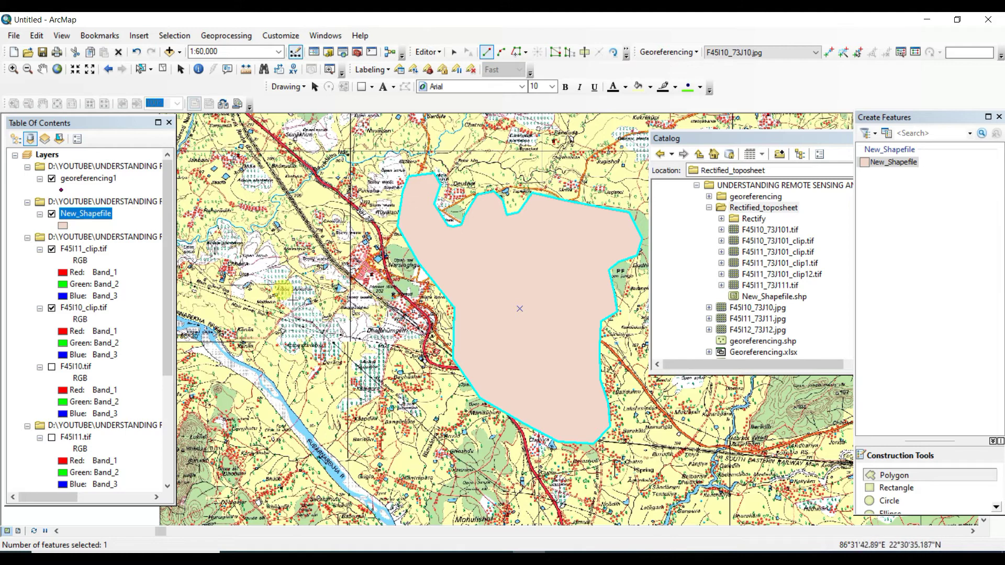
Step: Save the edits to New_Shapefile and stop the edit session
{"action": "left_click", "coordinate": [426, 52]}
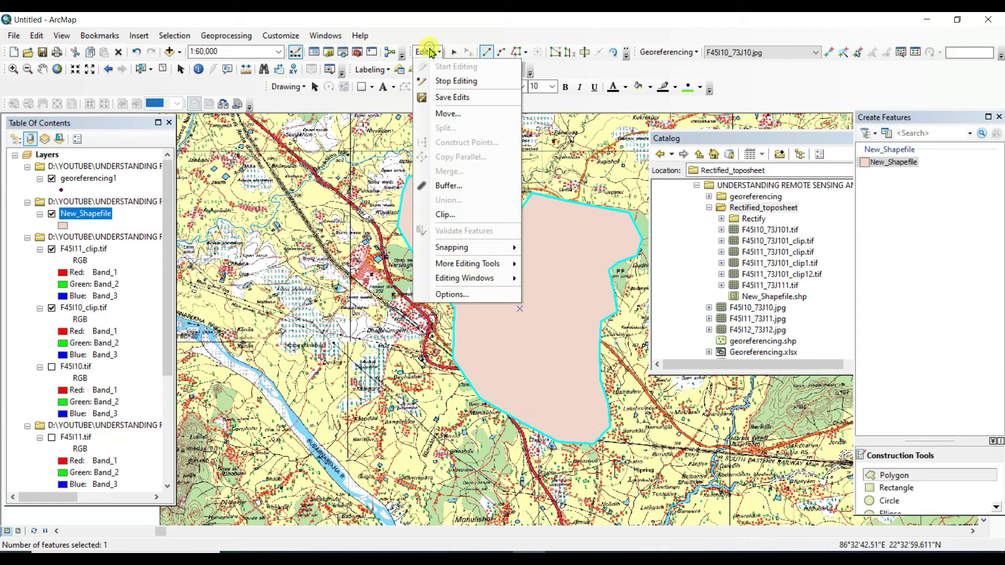
{"action": "left_click", "coordinate": [425, 52]}
{"action": "left_click", "coordinate": [425, 52]}
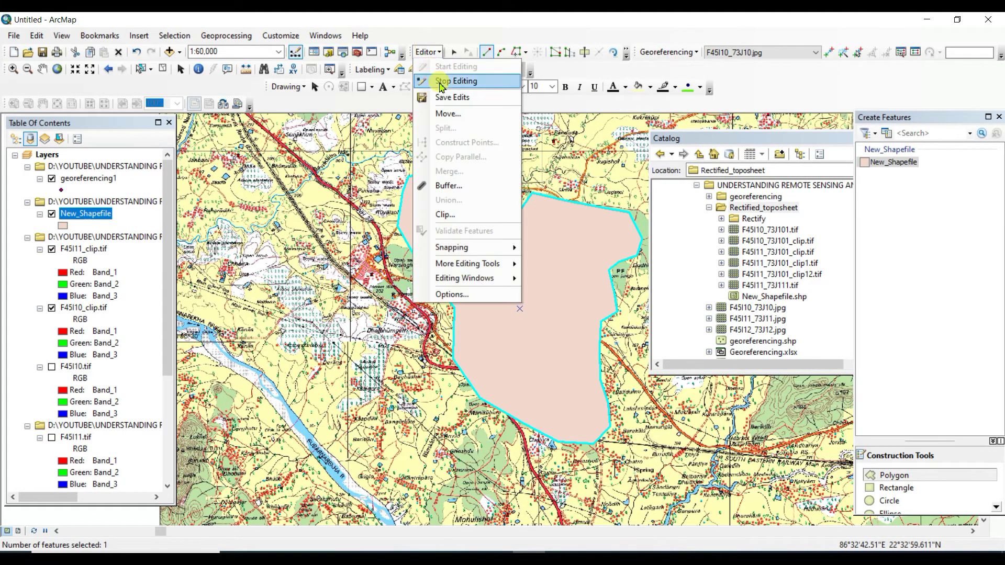
{"action": "left_click", "coordinate": [455, 99]}
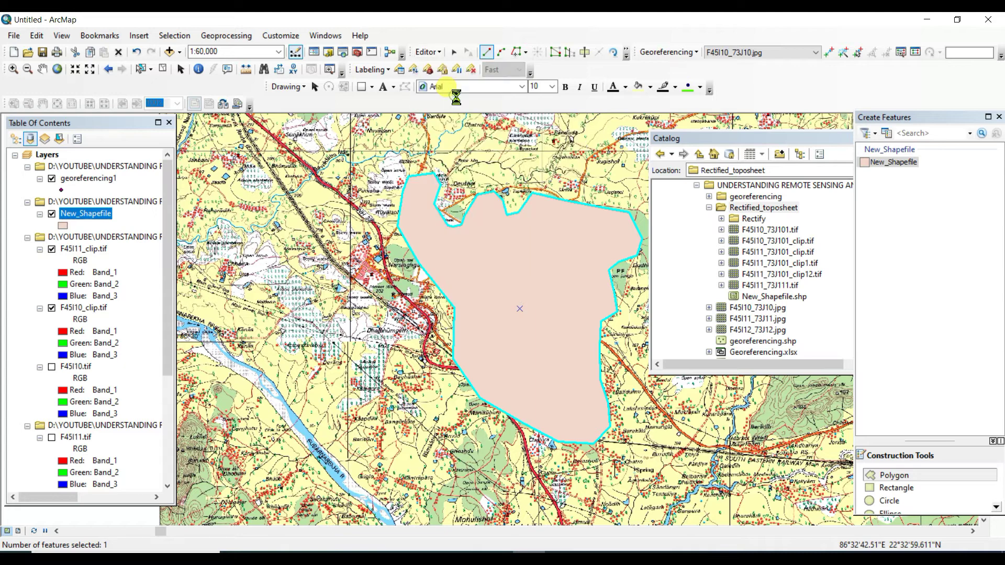
{"action": "left_click", "coordinate": [426, 52]}
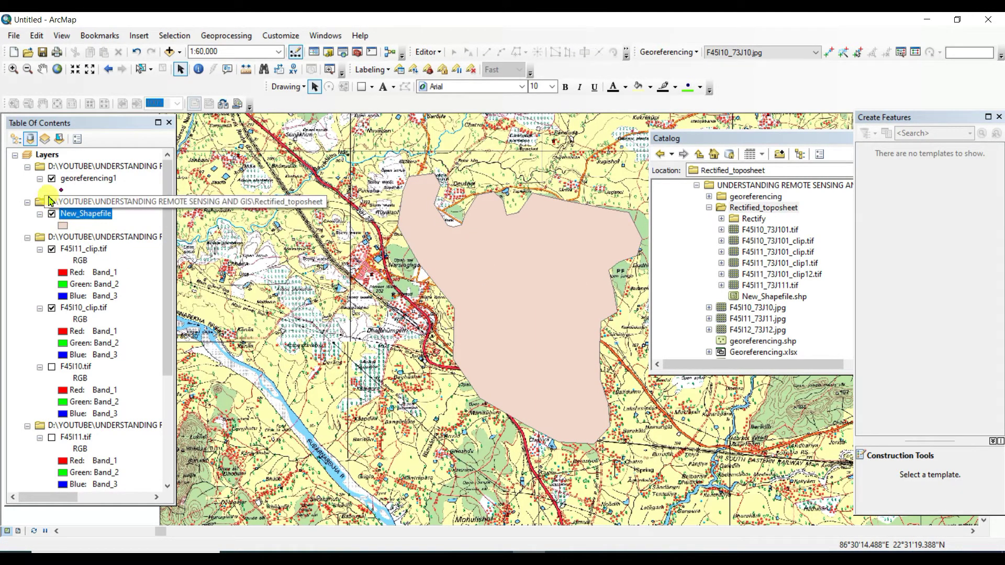
Step: Turn off the F45I11_clip.tif and F45I10_clip.tif layers and zoom to the New_Shapefile layer
{"action": "left_click", "coordinate": [52, 249]}
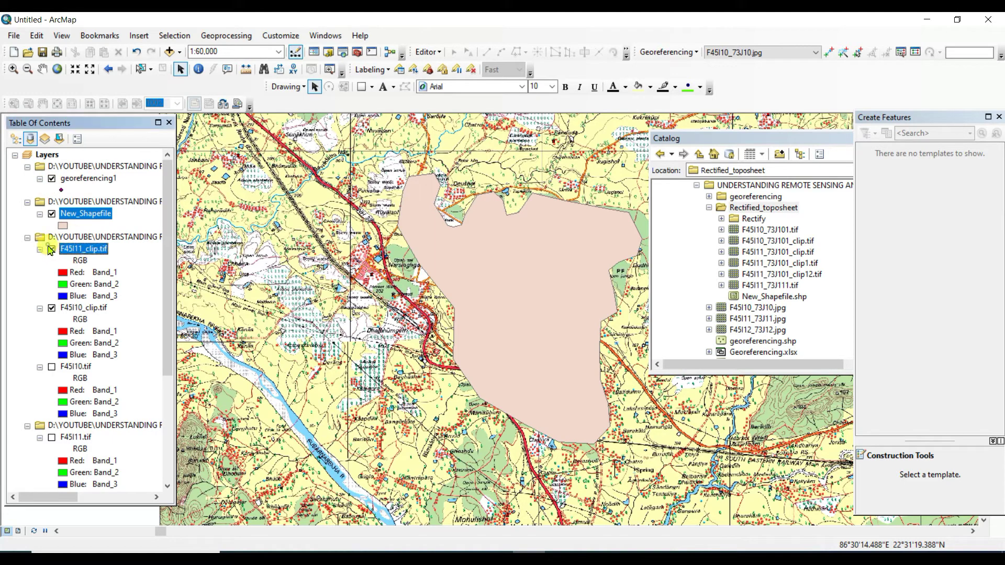
{"action": "left_click", "coordinate": [52, 309]}
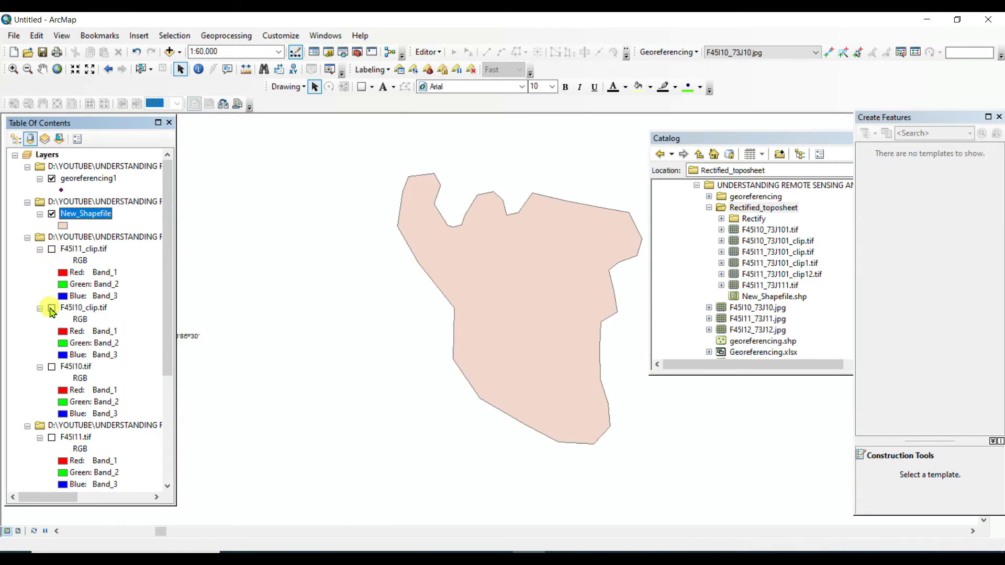
{"action": "left_click", "coordinate": [58, 70]}
{"action": "left_click", "coordinate": [77, 216]}
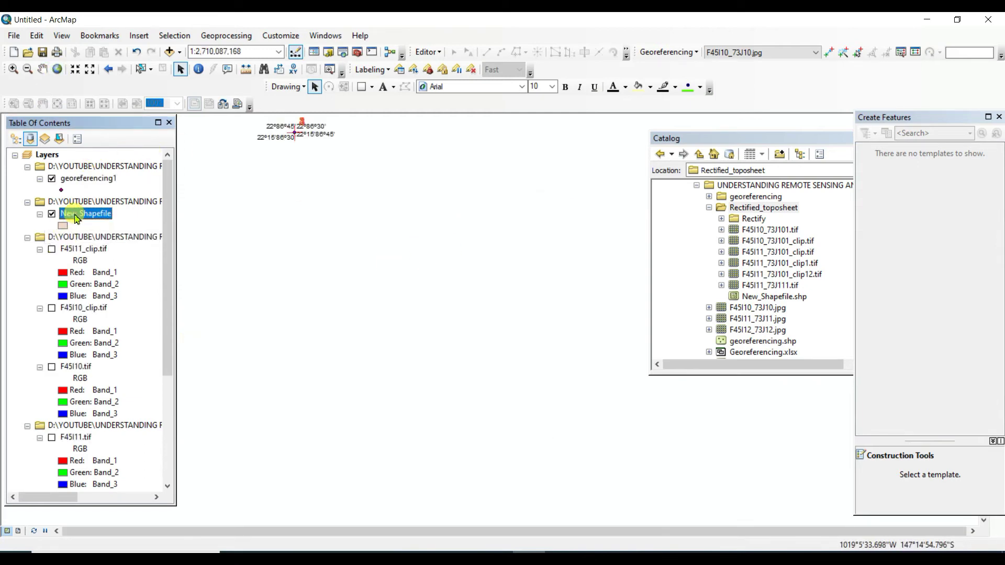
{"action": "right_click", "coordinate": [77, 217]}
{"action": "left_click", "coordinate": [133, 285]}
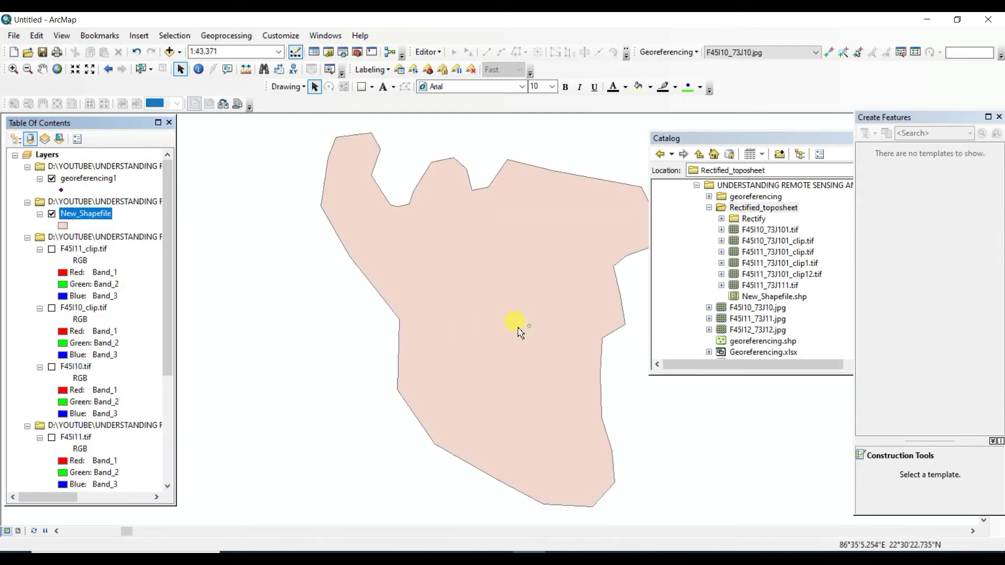
{"action": "left_click", "coordinate": [43, 69]}
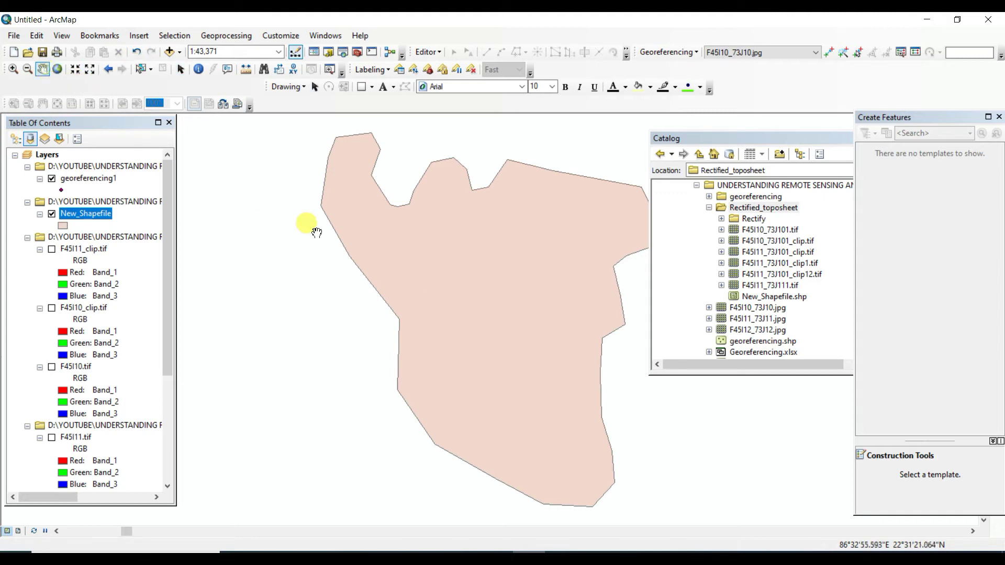
{"action": "left_click_drag", "start_coordinate": [517, 301], "coordinate": [444, 291]}
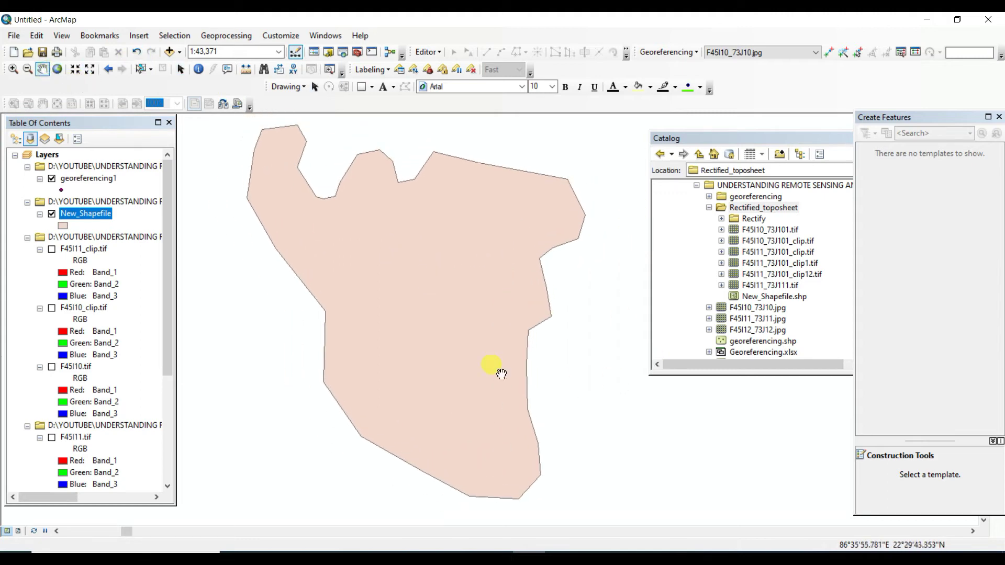
Step: Set the New_Shapefile polygon symbol to Hollow
{"action": "left_click", "coordinate": [63, 225]}
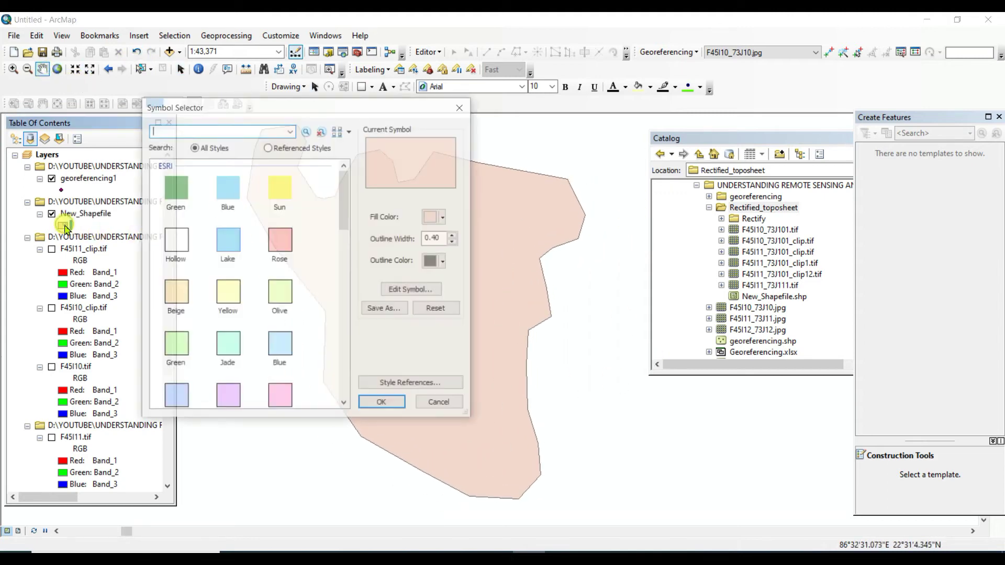
{"action": "left_click", "coordinate": [179, 245]}
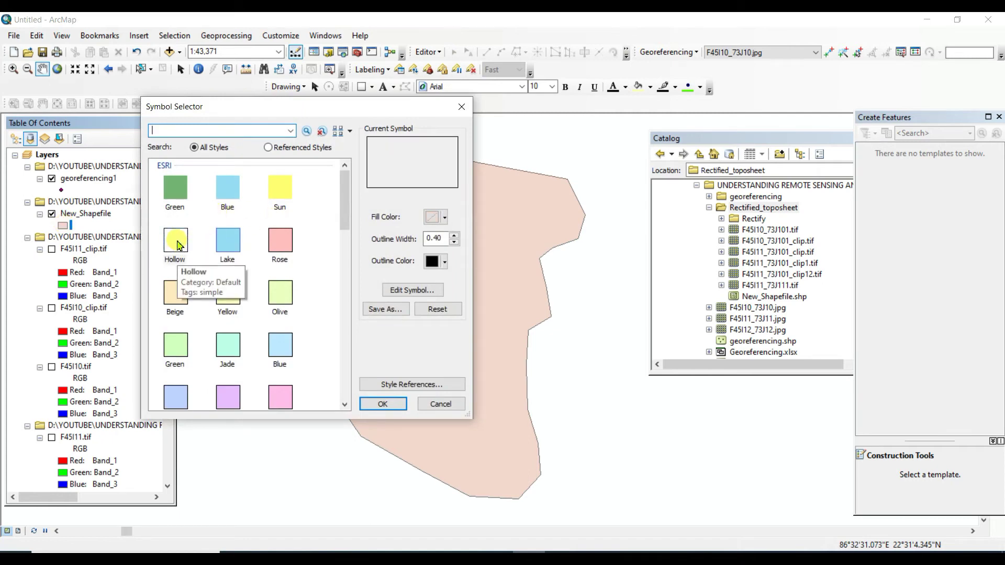
{"action": "left_click", "coordinate": [383, 404]}
{"action": "mouse_move", "coordinate": [478, 283]}
{"action": "left_mouse_down"}
{"action": "mouse_move", "coordinate": [473, 308]}
{"action": "mouse_move", "coordinate": [483, 297]}
{"action": "left_mouse_up"}
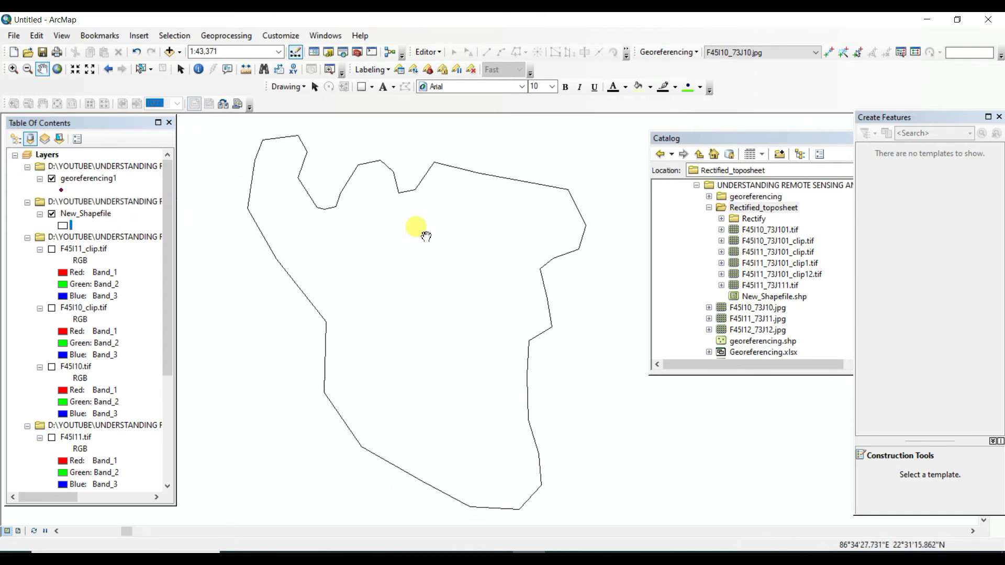
Step: Close the Catalog window and turn the F45I10_clip.tif layer back on beneath the polygon outline
{"action": "left_click", "coordinate": [762, 137]}
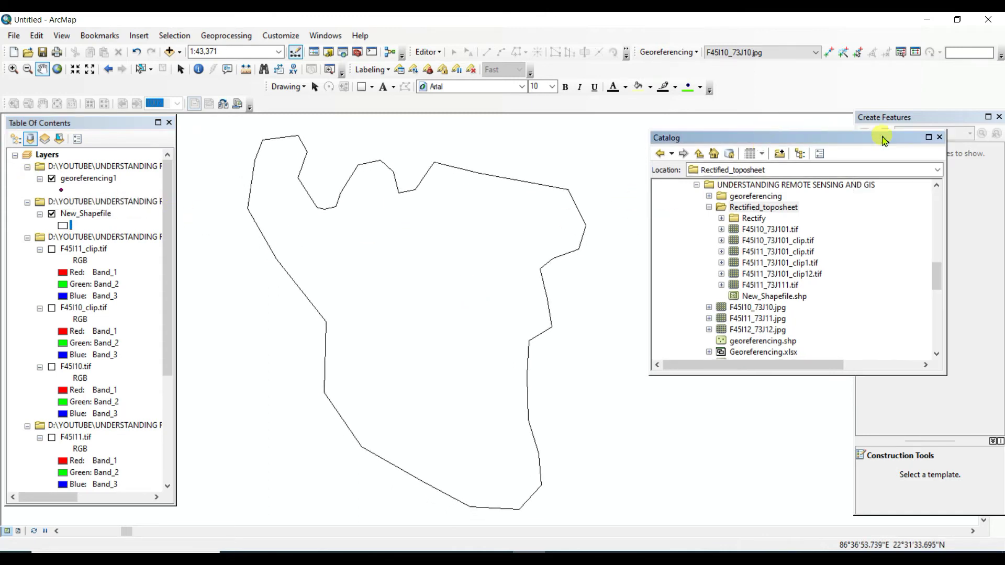
{"action": "left_click", "coordinate": [937, 140]}
{"action": "left_click_drag", "start_coordinate": [455, 265], "coordinate": [508, 260]}
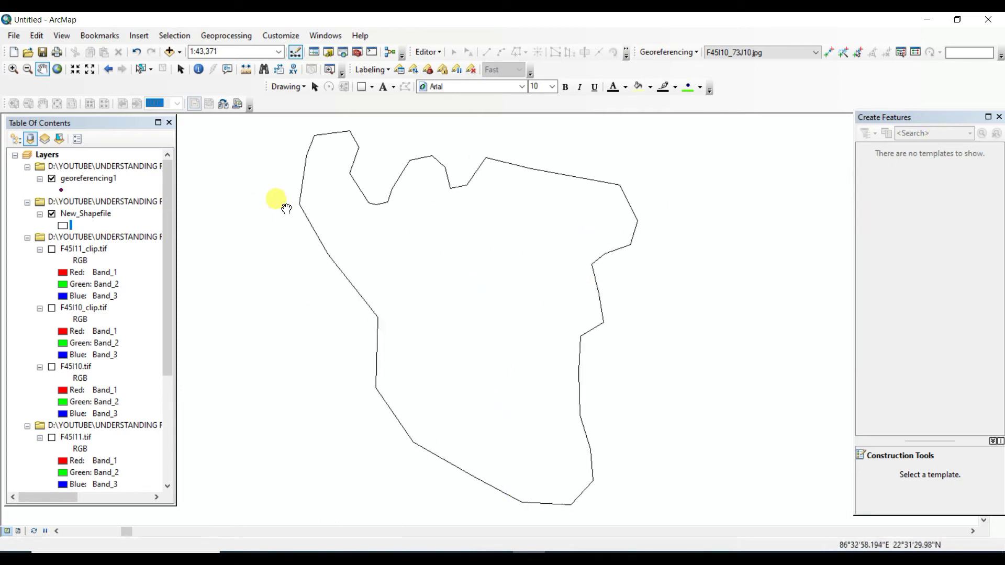
{"action": "left_click", "coordinate": [51, 308]}
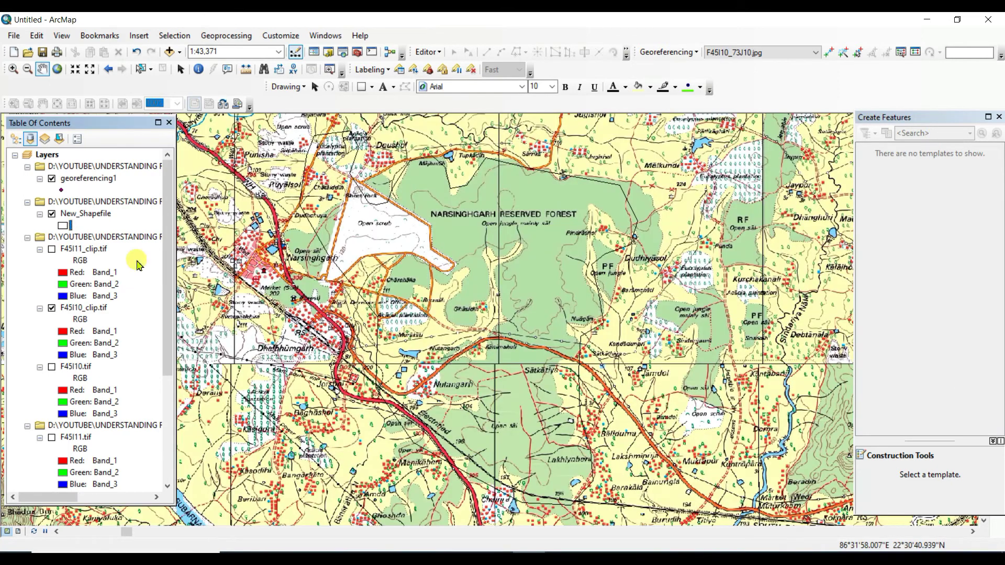
Step: Change the New_Shapefile polygon symbol to the Lake fill style
{"action": "left_click", "coordinate": [62, 226]}
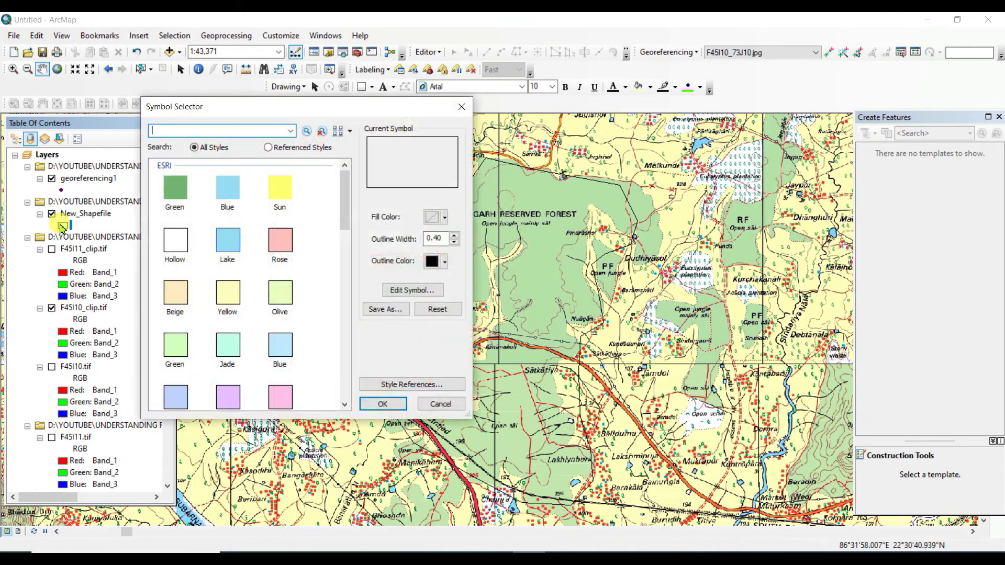
{"action": "left_click", "coordinate": [227, 241]}
{"action": "left_click", "coordinate": [383, 403]}
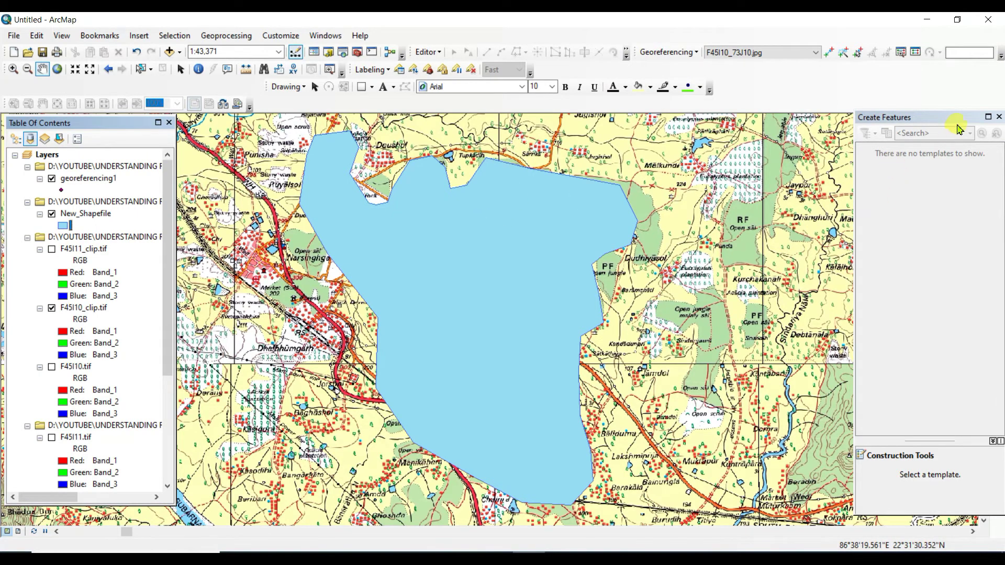
Step: Start the raster processing Clip tool with F45I10_clip.tif as the input raster and New_Shapefile as the output extent
{"action": "left_click", "coordinate": [999, 120]}
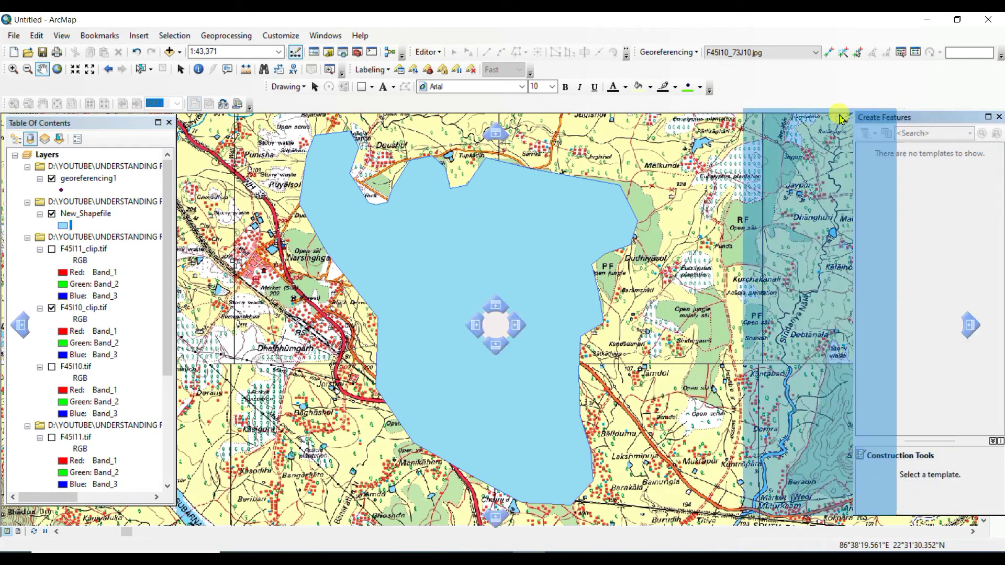
{"action": "mouse_move", "coordinate": [1000, 149]}
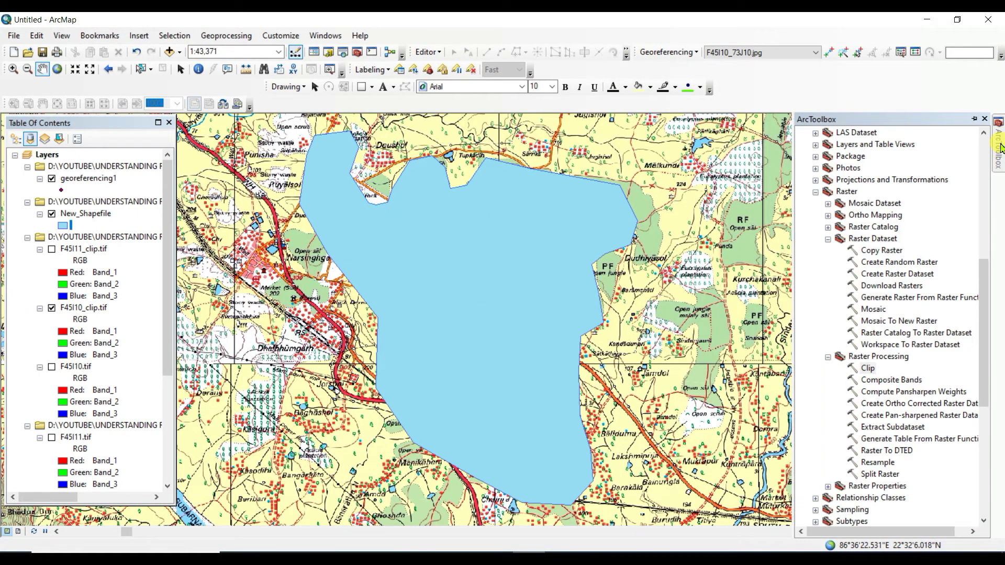
{"action": "double_click", "coordinate": [878, 365]}
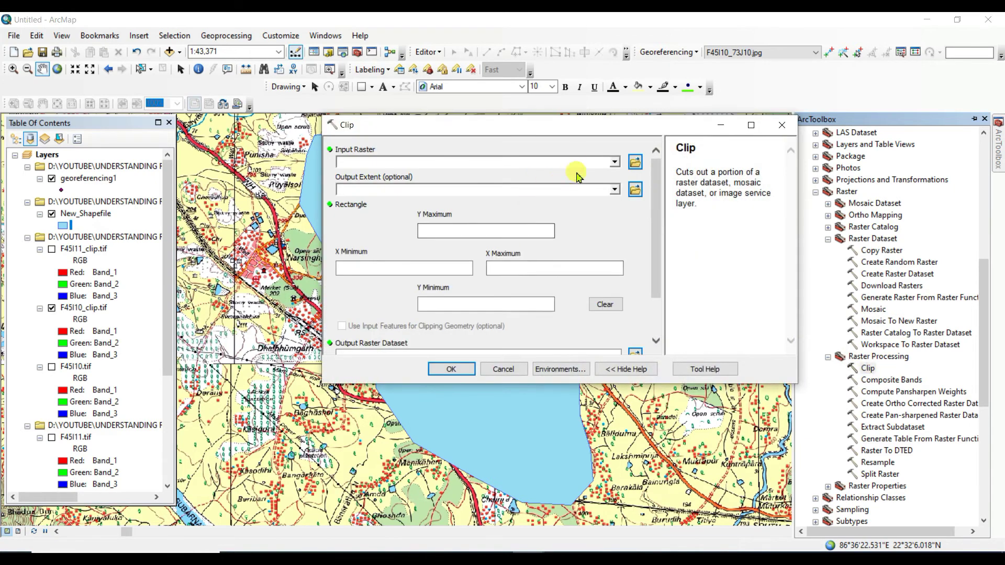
{"action": "left_click", "coordinate": [614, 163]}
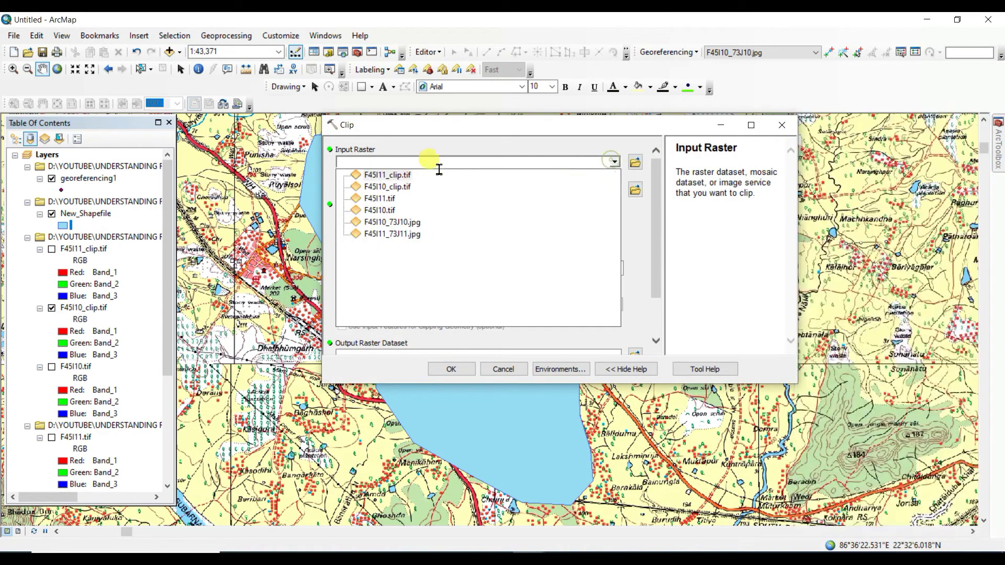
{"action": "left_click", "coordinate": [393, 187]}
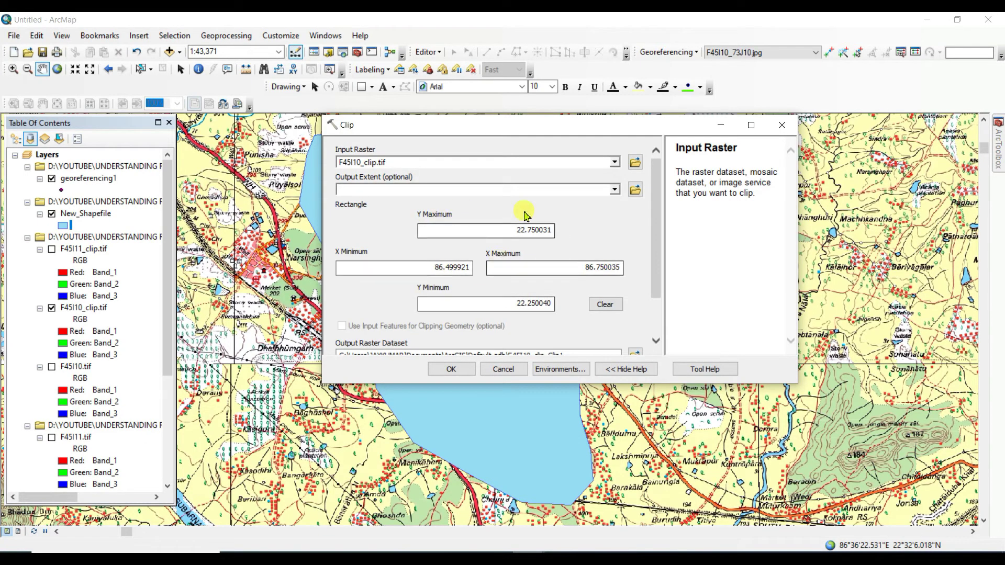
{"action": "left_click", "coordinate": [615, 192]}
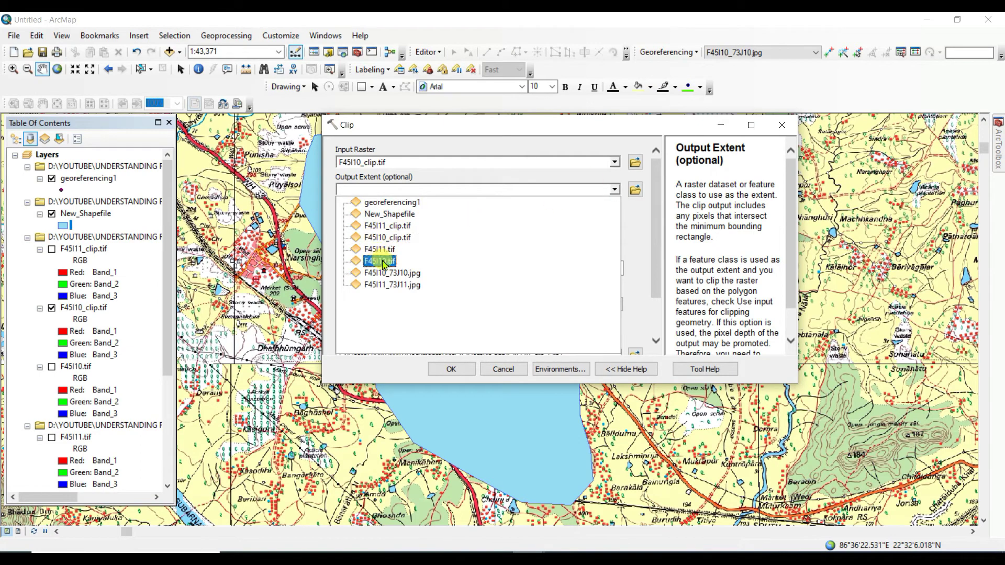
{"action": "left_click", "coordinate": [398, 214]}
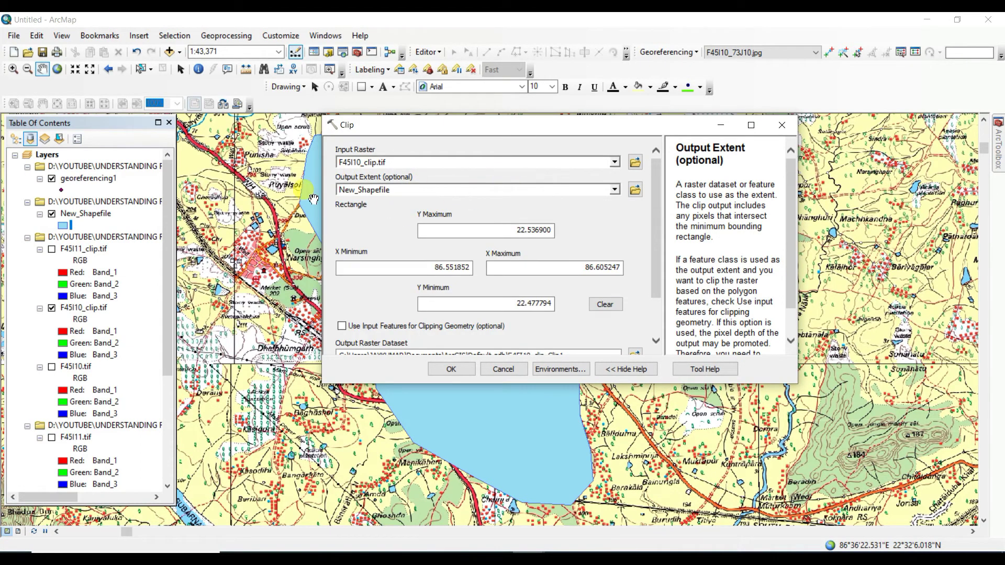
Step: Set the clip output to clip_by_shp.tif in New Folder and enable using input features for clipping geometry
{"action": "left_click", "coordinate": [635, 354]}
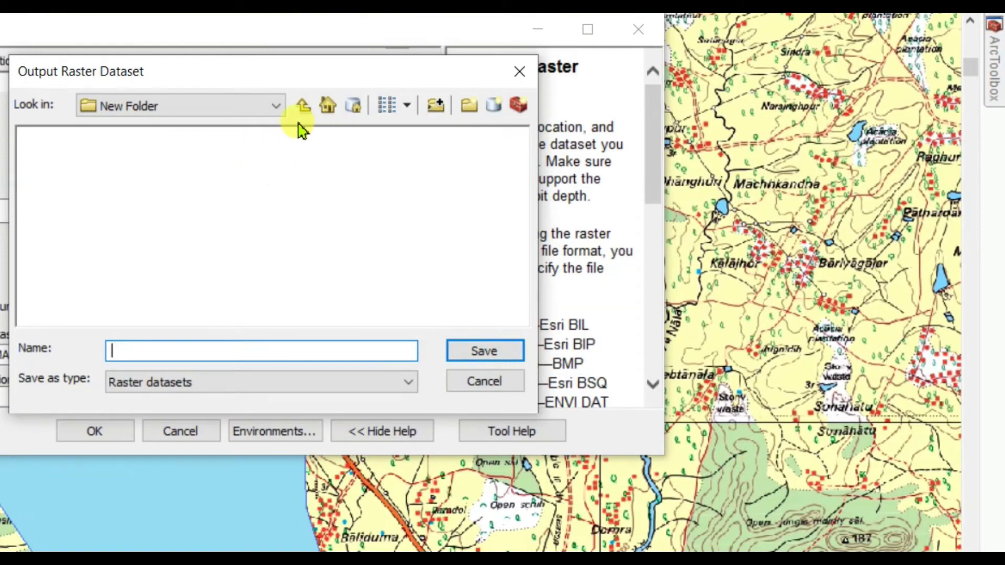
{"action": "left_click", "coordinate": [131, 353]}
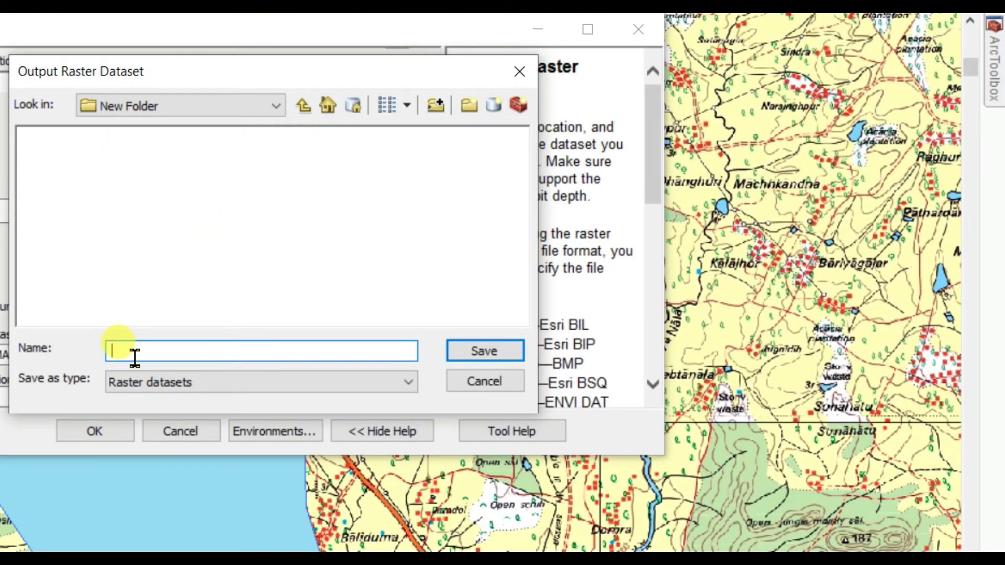
{"action": "type", "text": "clip_by_shp.tif"}
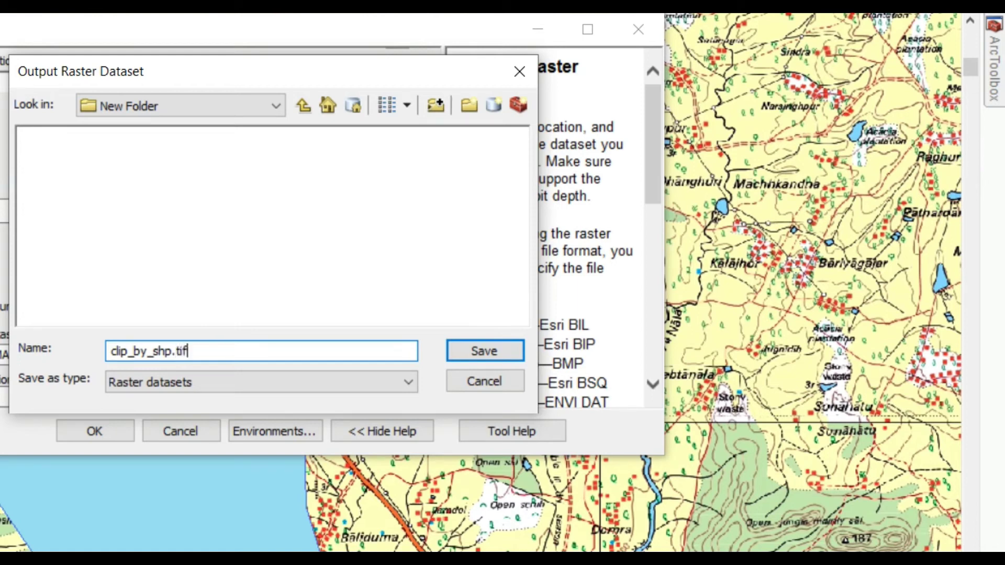
{"action": "left_click", "coordinate": [495, 350]}
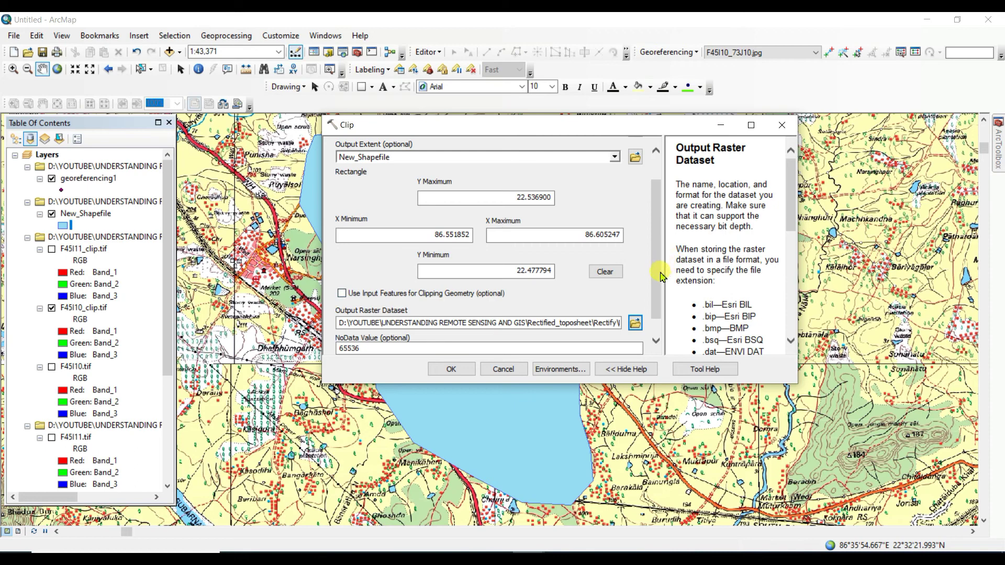
{"action": "scroll", "coordinate": [660, 277], "scroll_direction": "down", "scroll_amount": 1}
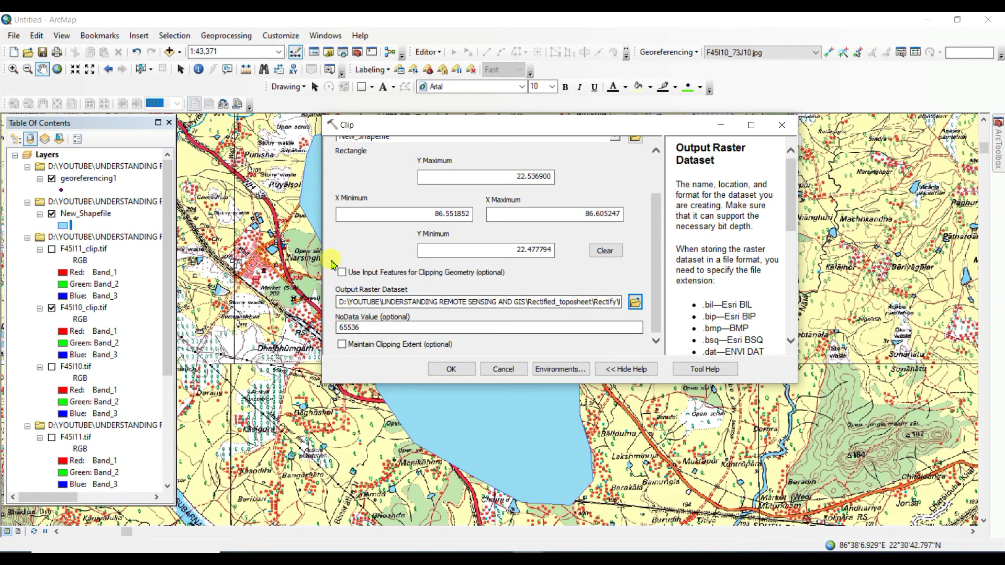
{"action": "left_click", "coordinate": [343, 273]}
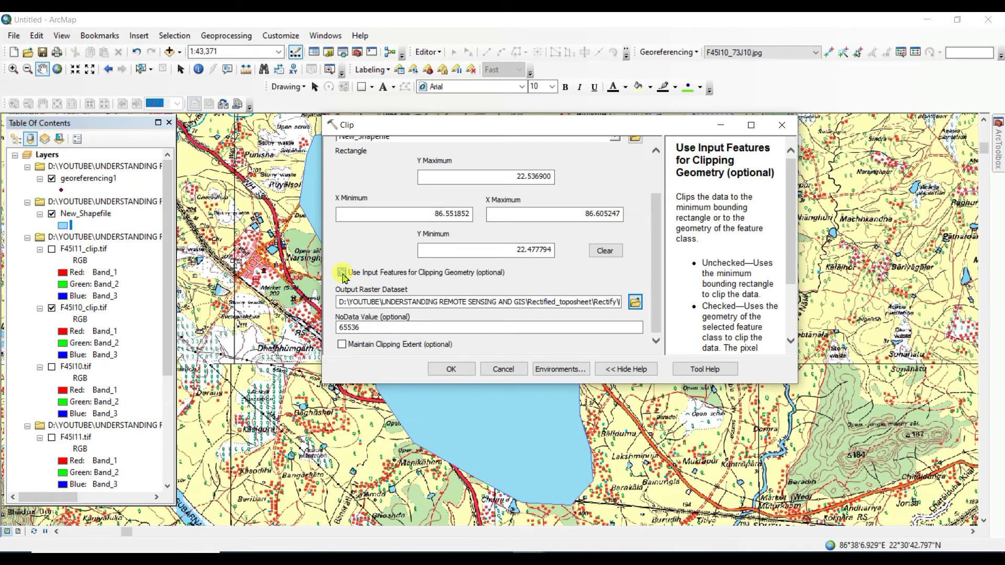
Step: Set New_Shapefile as the raster analysis mask in the Clip tool's environment settings and run the clip
{"action": "left_click", "coordinate": [557, 368]}
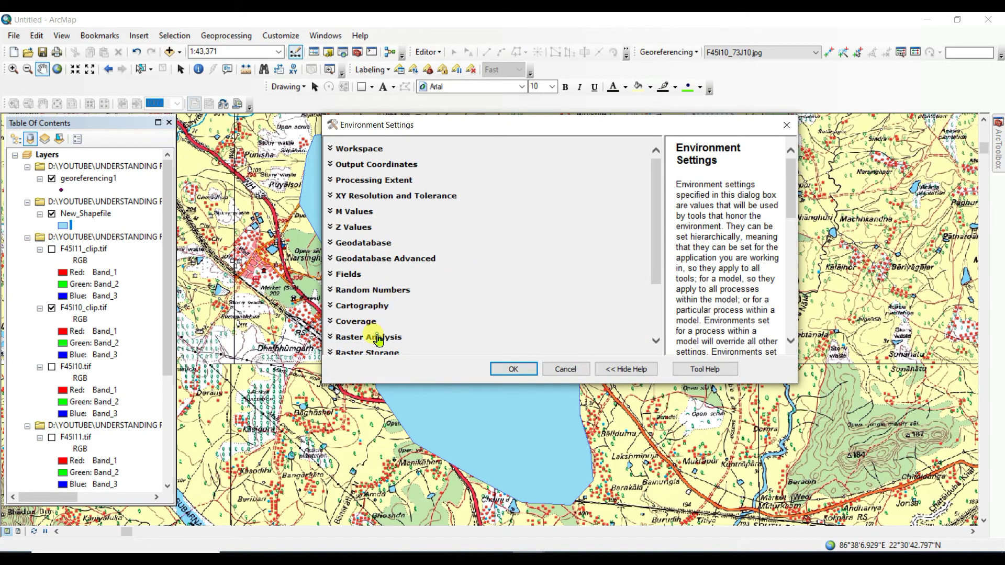
{"action": "left_click", "coordinate": [378, 337]}
{"action": "scroll", "coordinate": [644, 274], "scroll_direction": "down", "scroll_amount": 4}
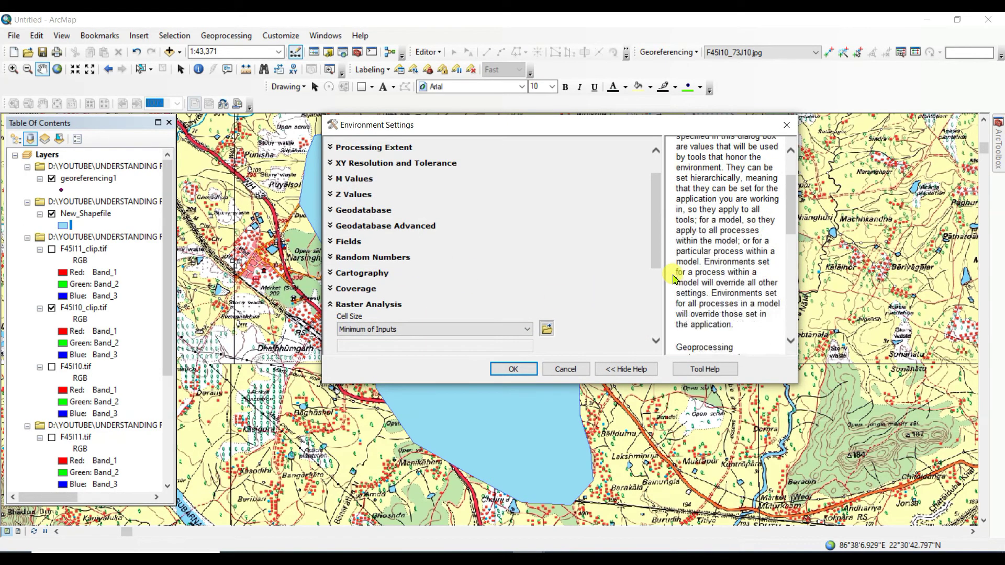
{"action": "scroll", "coordinate": [657, 265], "scroll_direction": "down", "scroll_amount": 5}
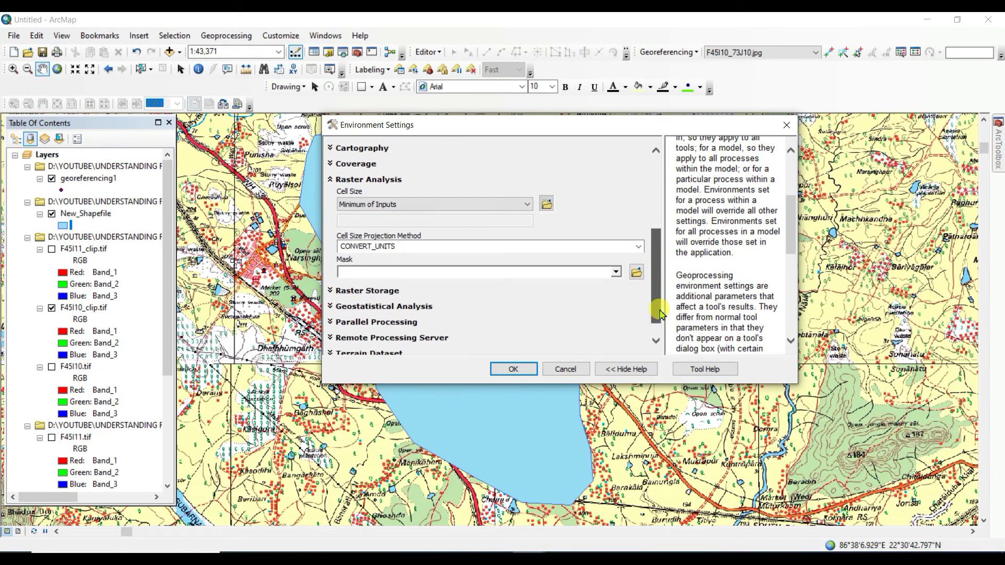
{"action": "left_click", "coordinate": [616, 272]}
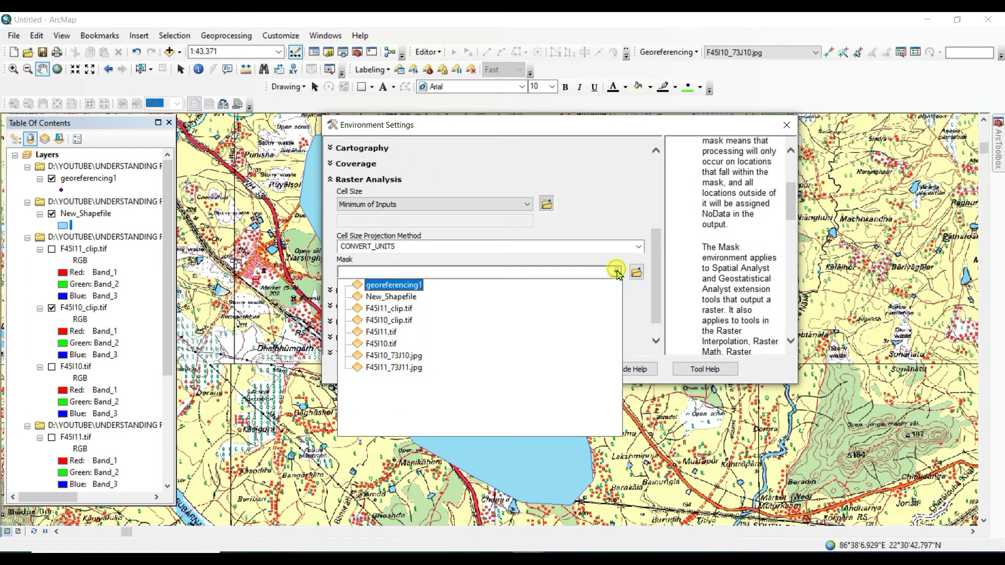
{"action": "left_click", "coordinate": [398, 297]}
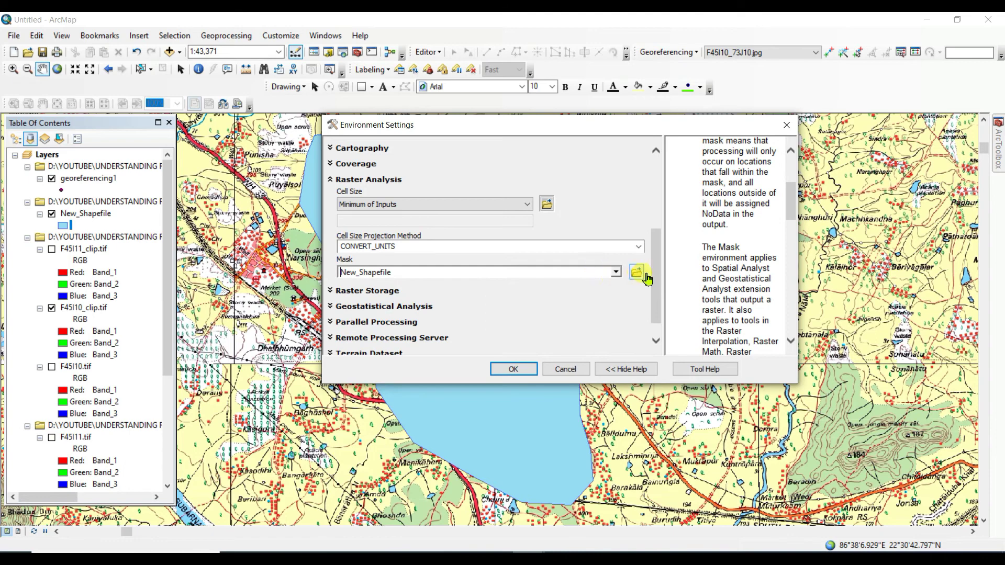
{"action": "scroll", "coordinate": [649, 282], "scroll_direction": "down", "scroll_amount": 1}
{"action": "left_click", "coordinate": [513, 369]}
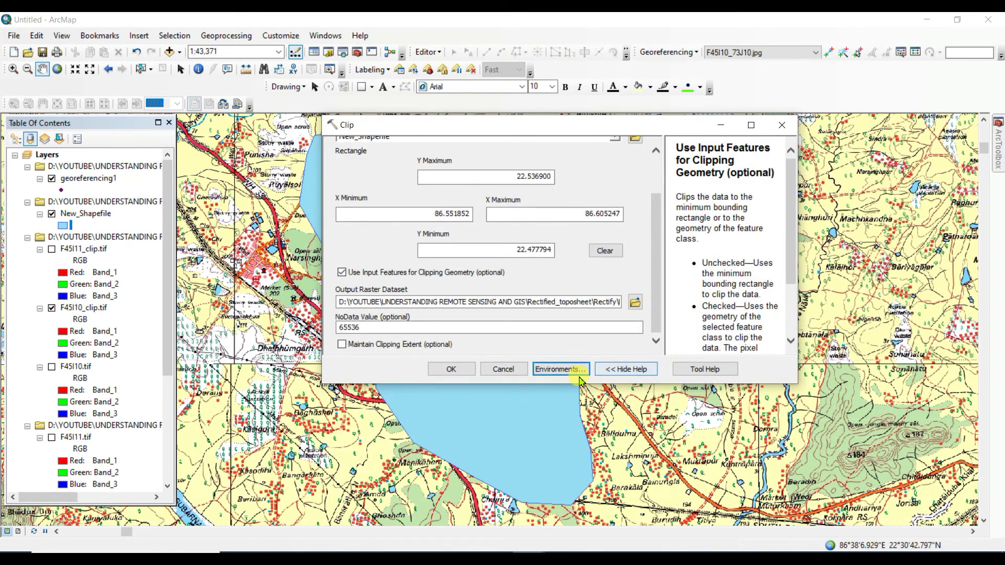
{"action": "left_click", "coordinate": [452, 369]}
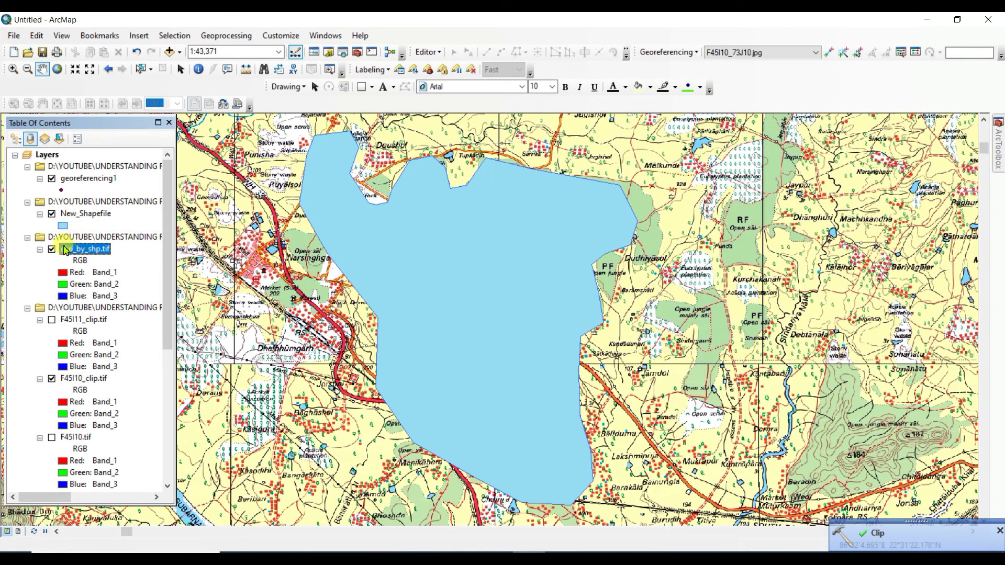
Step: Turn off the New_Shapefile and F45I10_clip.tif layers to inspect the clip_by_shp.tif raster alone
{"action": "left_click", "coordinate": [52, 214]}
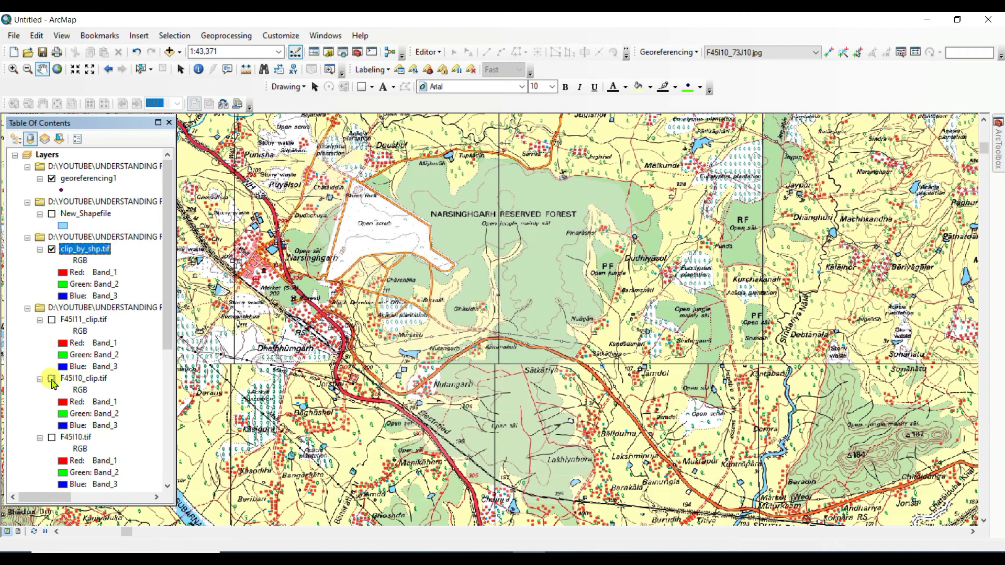
{"action": "left_click", "coordinate": [51, 379]}
{"action": "mouse_move", "coordinate": [488, 289]}
{"action": "left_mouse_down"}
{"action": "mouse_move", "coordinate": [573, 316]}
{"action": "mouse_move", "coordinate": [499, 294]}
{"action": "left_mouse_up"}
{"action": "left_click_drag", "start_coordinate": [400, 312], "coordinate": [504, 306]}
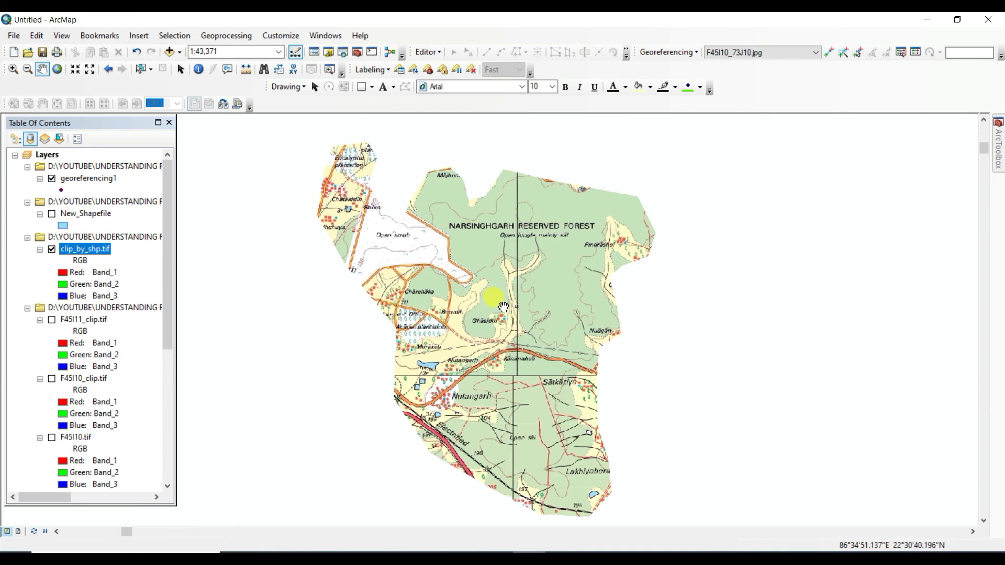
{"action": "left_click_drag", "start_coordinate": [445, 285], "coordinate": [497, 285]}
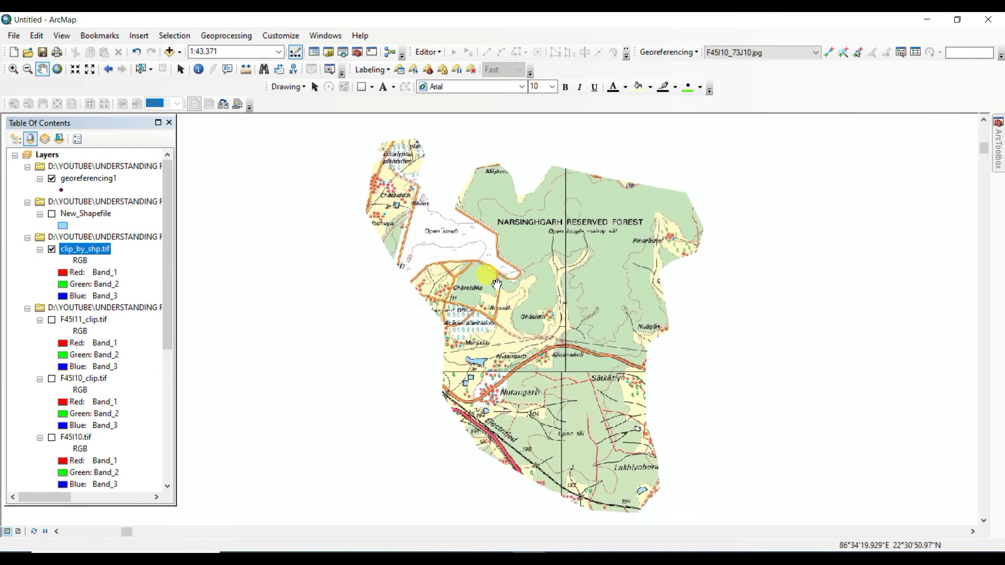